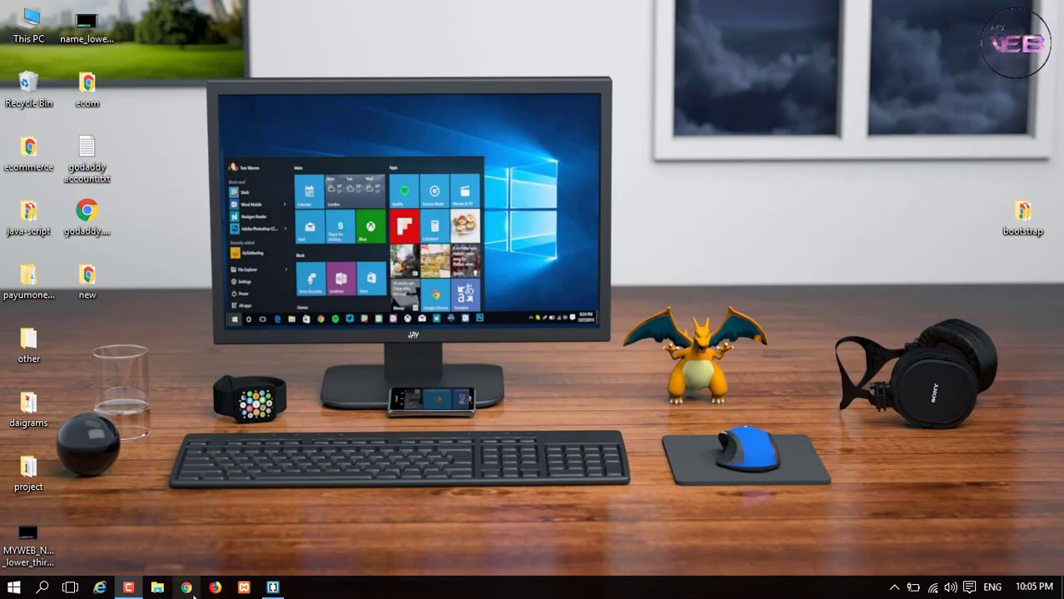
Open getbootstrap.com in Chrome and check the list of available Bootstrap versions.
left_click(188, 589)
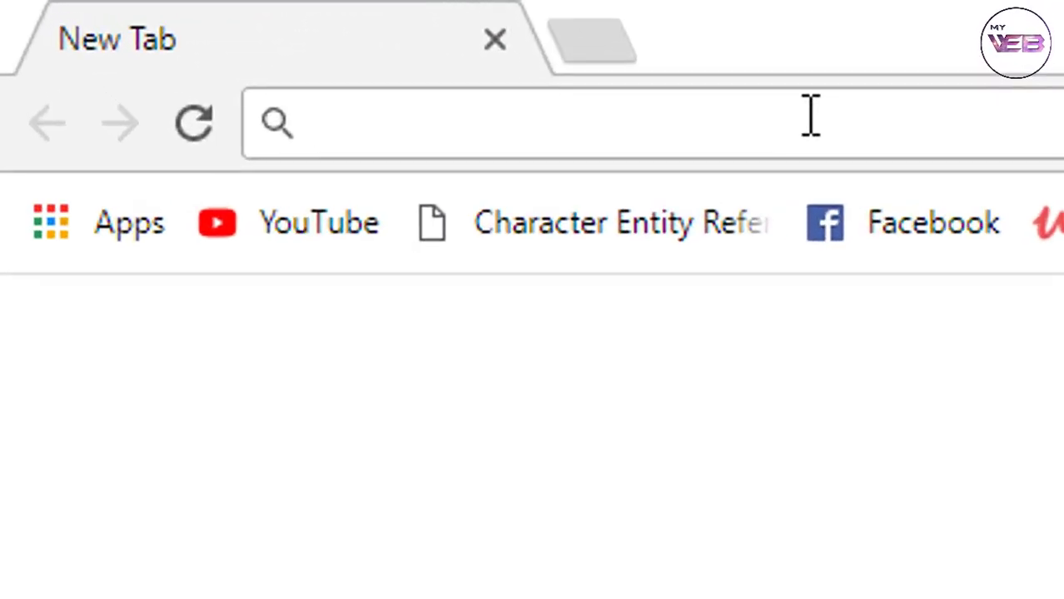
type("get")
key("Return")
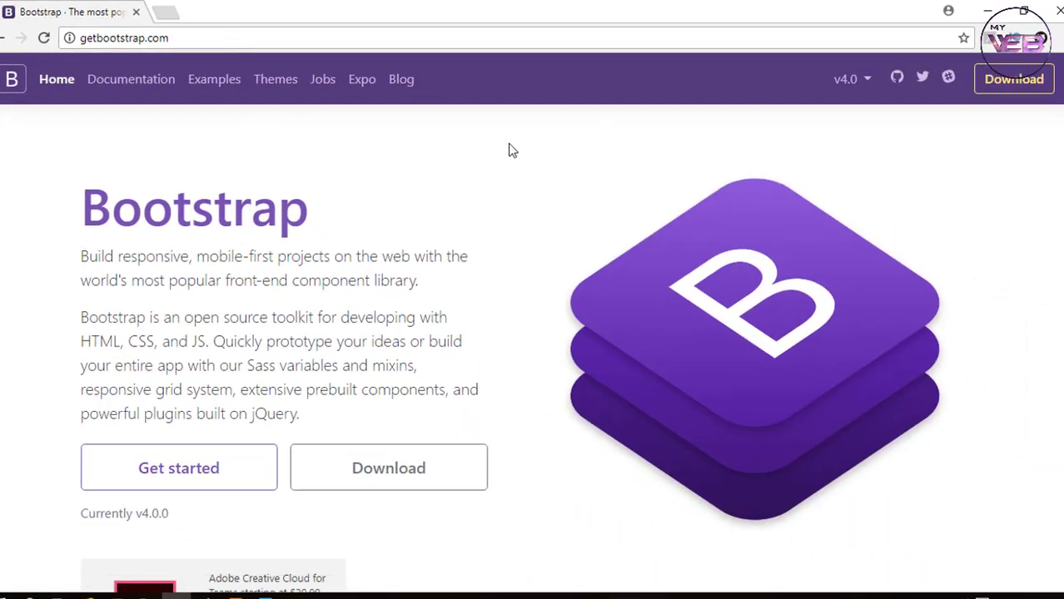
left_click(841, 86)
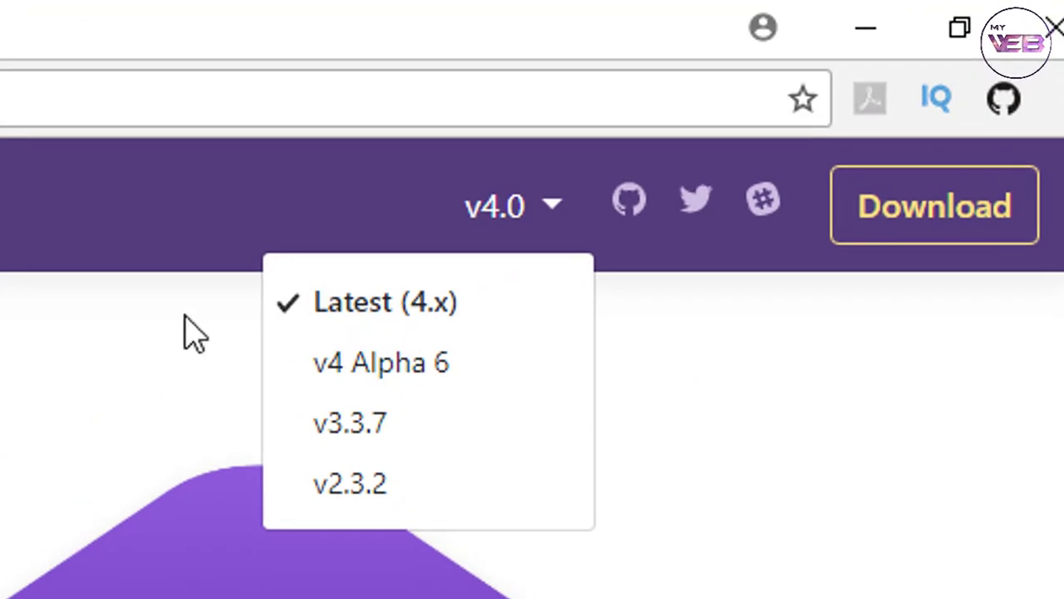
left_click(171, 333)
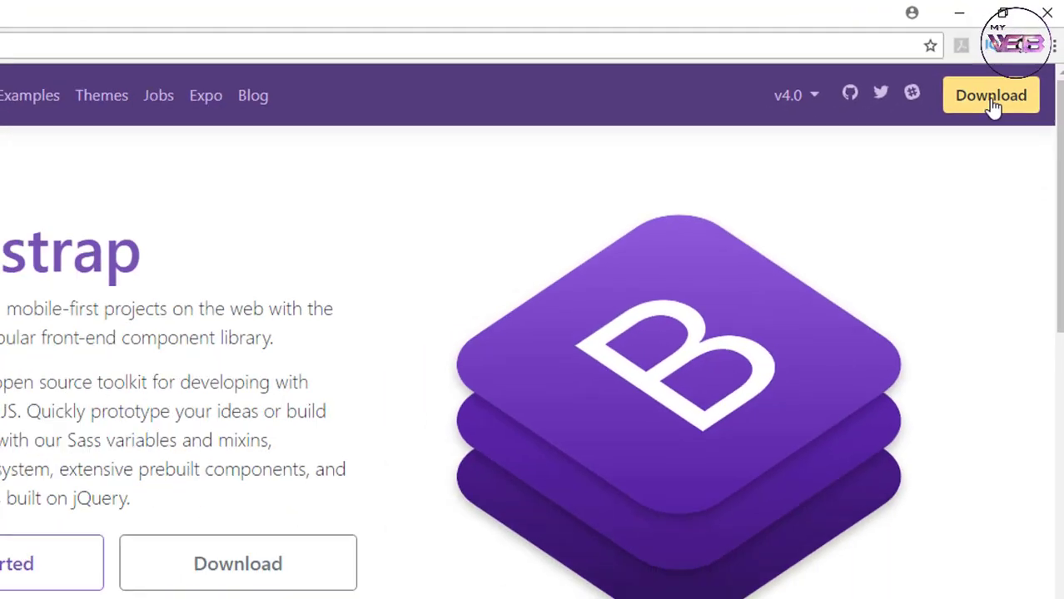
Download bootstrap-4.0.0.zip into the xampp\htdocs\ecom folder on drive E: and check its progress in the downloads list.
left_click(993, 107)
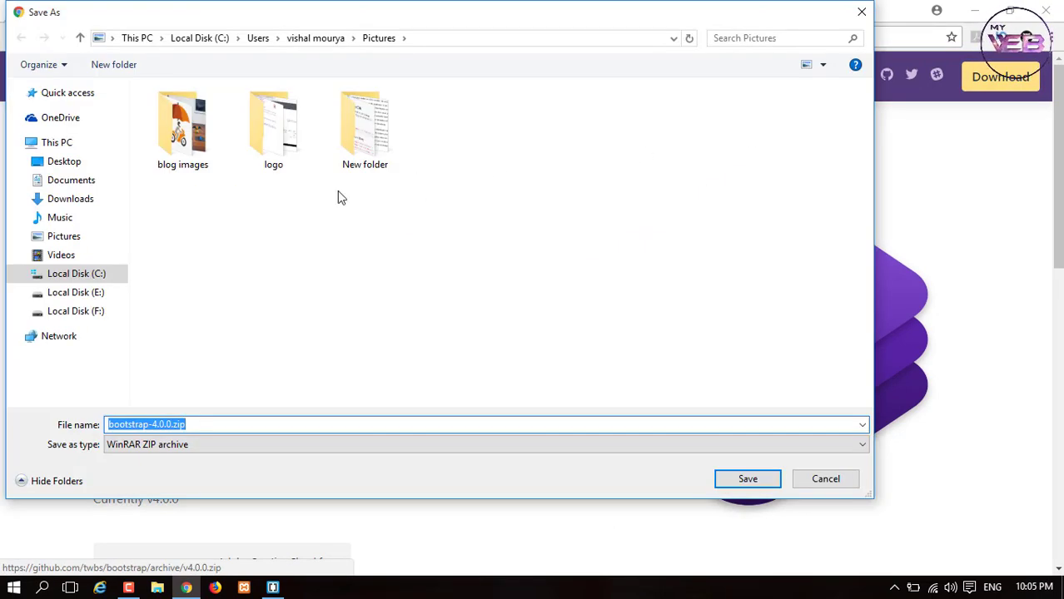
left_click(89, 297)
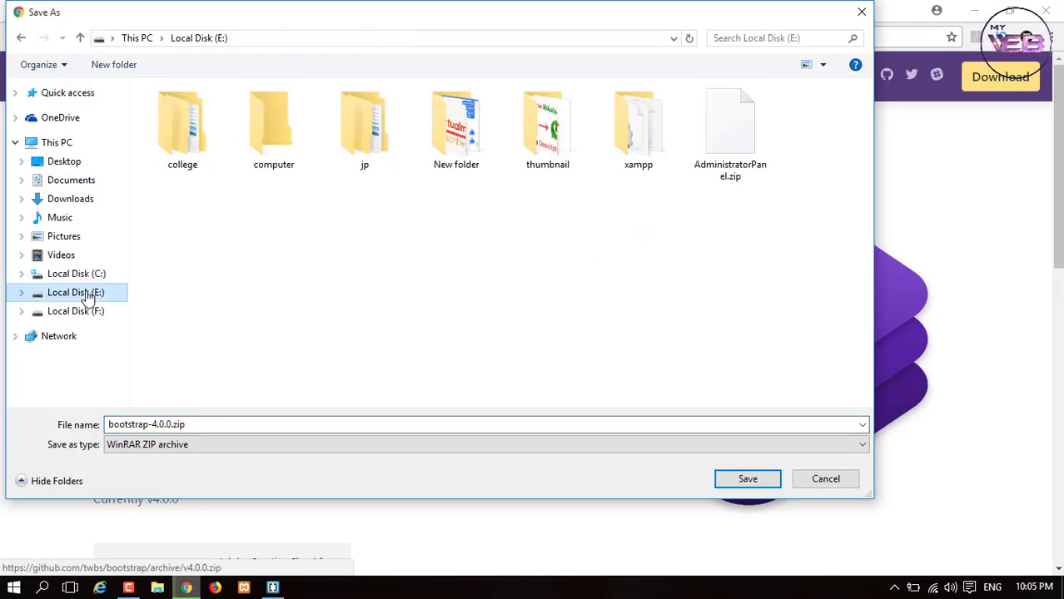
left_click(651, 140)
double_click(651, 140)
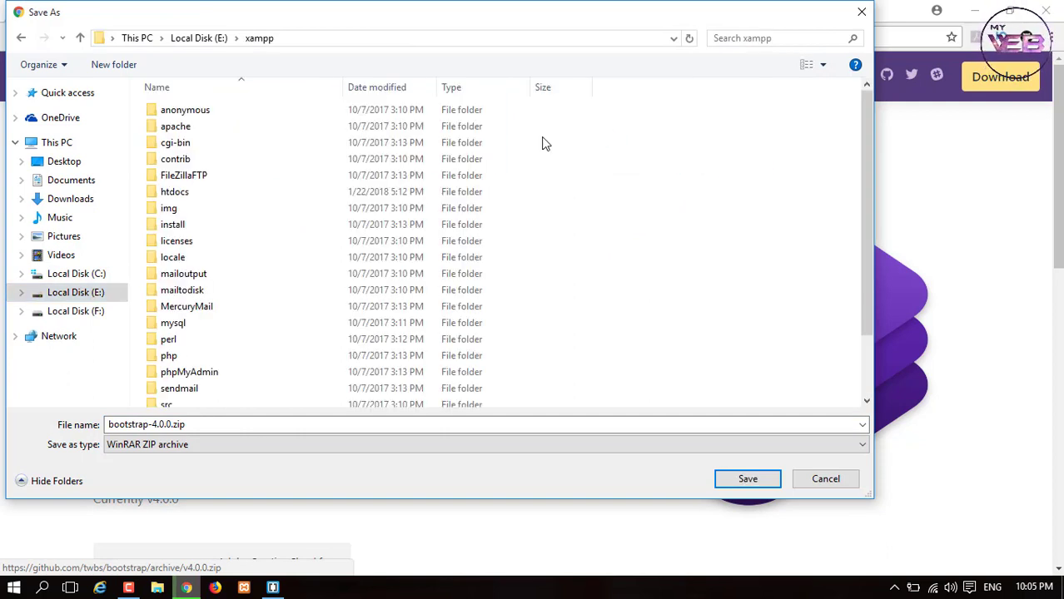
double_click(190, 193)
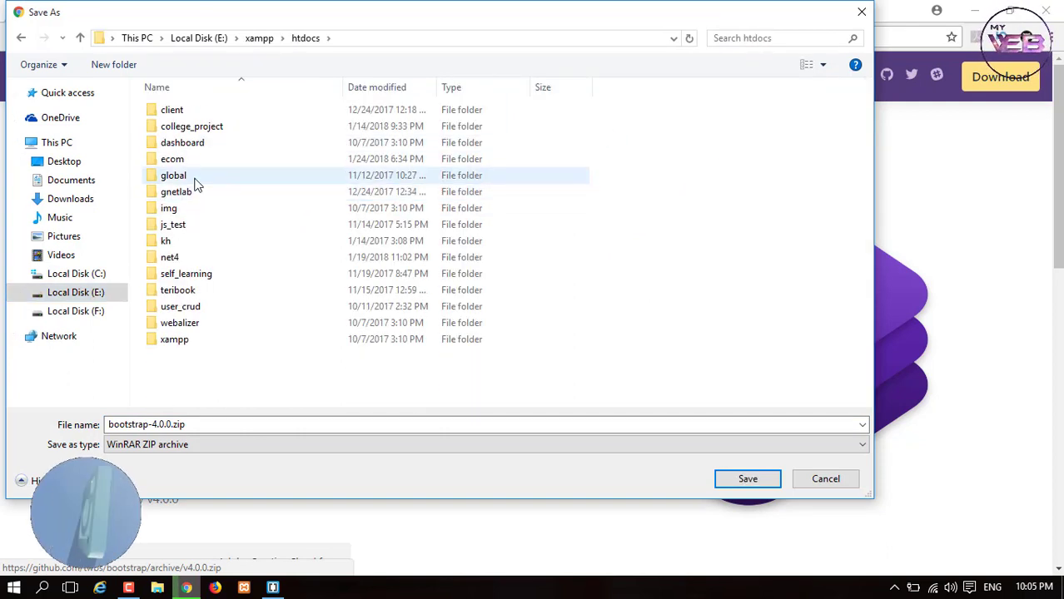
double_click(183, 158)
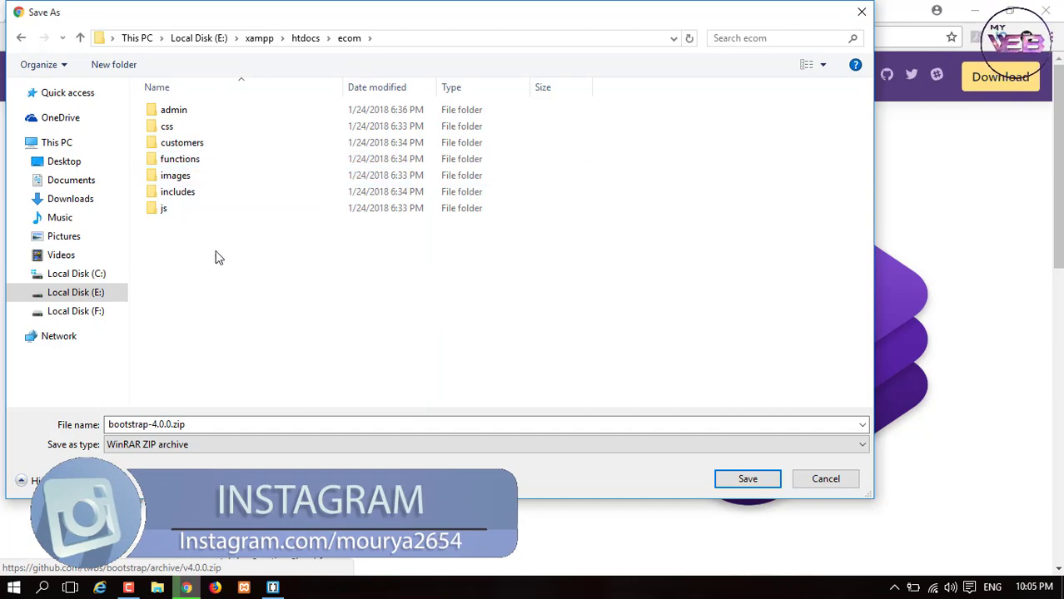
left_click(745, 478)
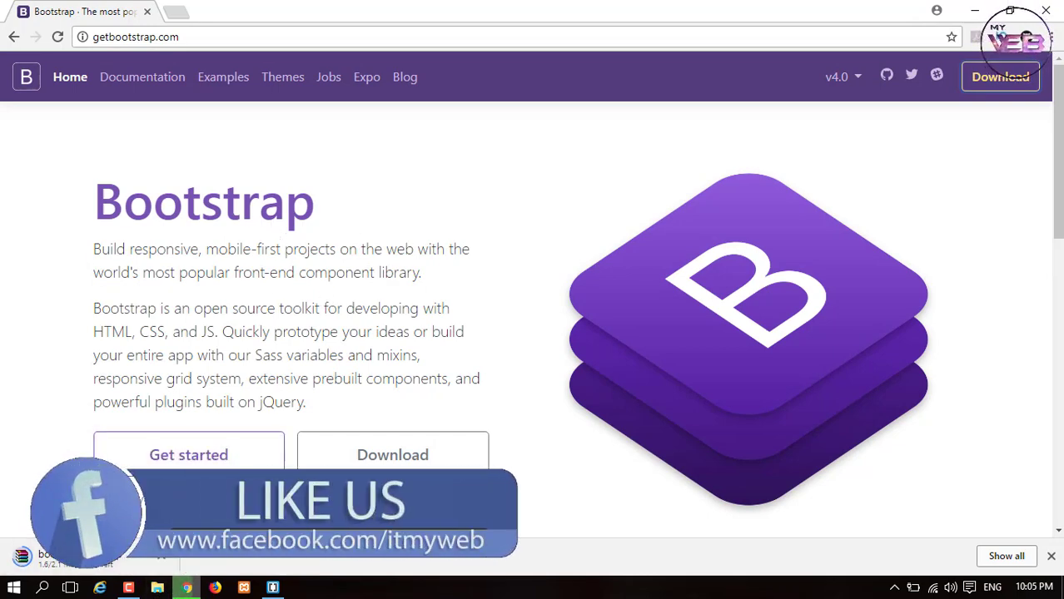
left_click(1007, 556)
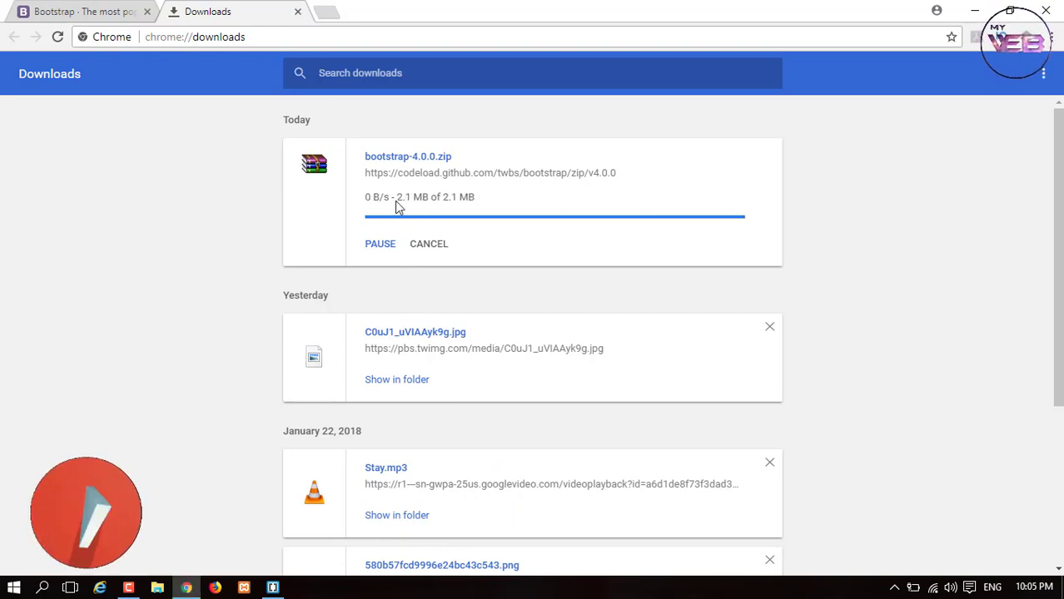
left_click(297, 11)
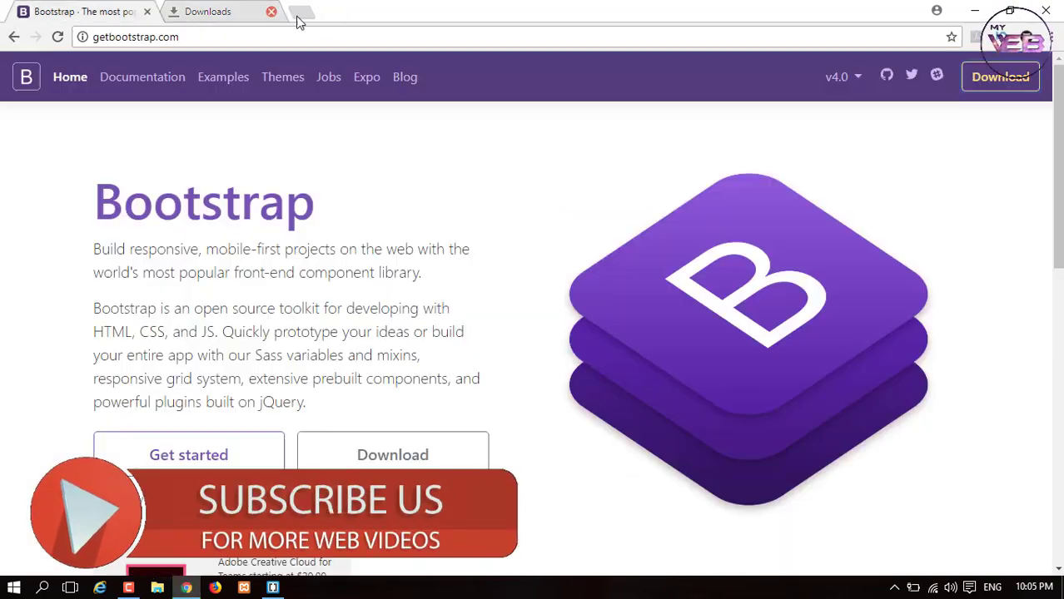
Open google.com in a new browser tab.
left_click(182, 12)
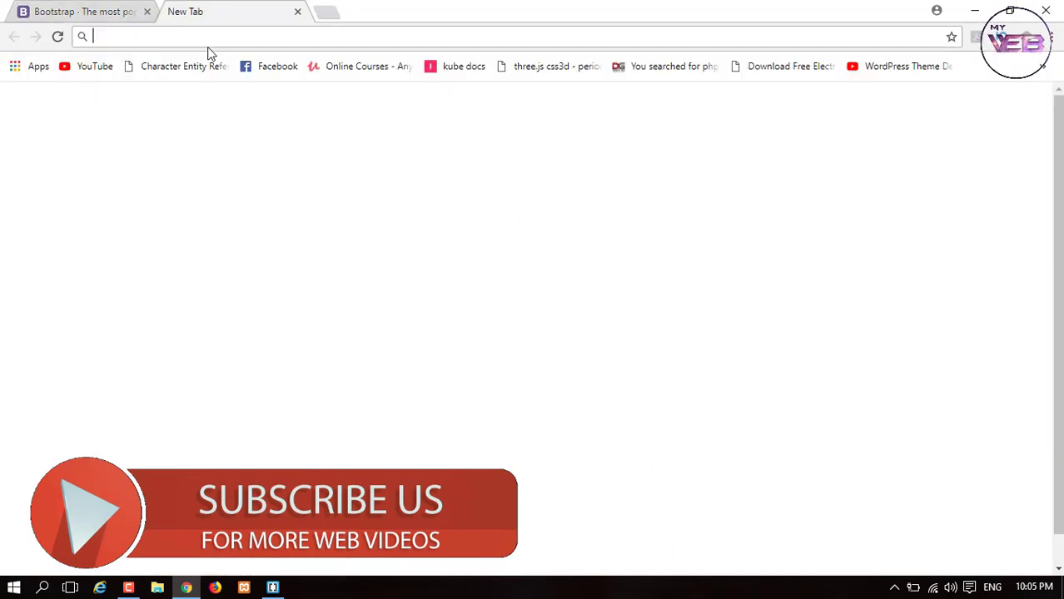
type("gooo")
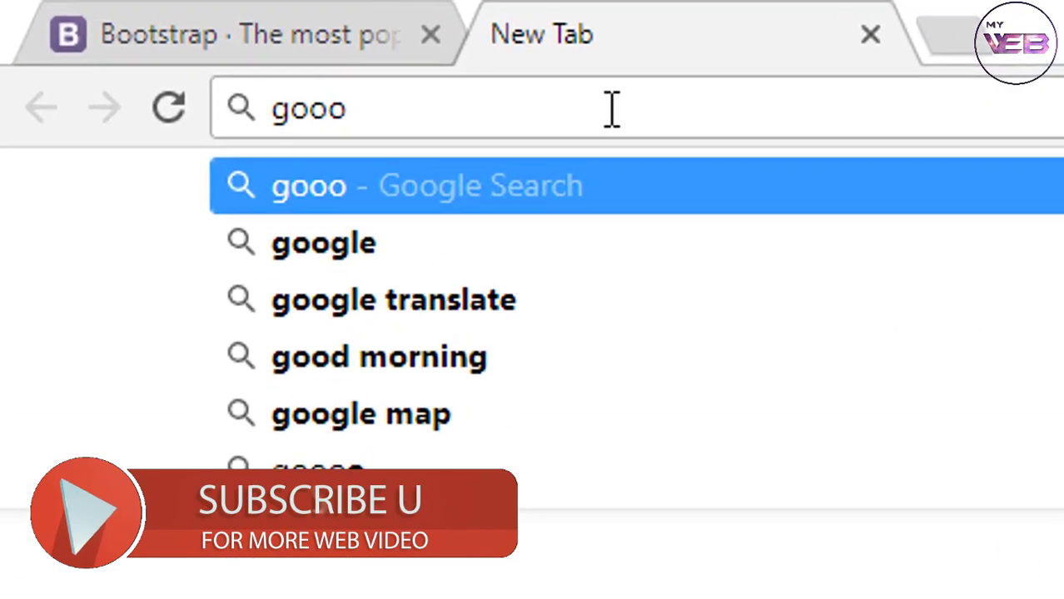
key("BackSpace")
type("gle.com")
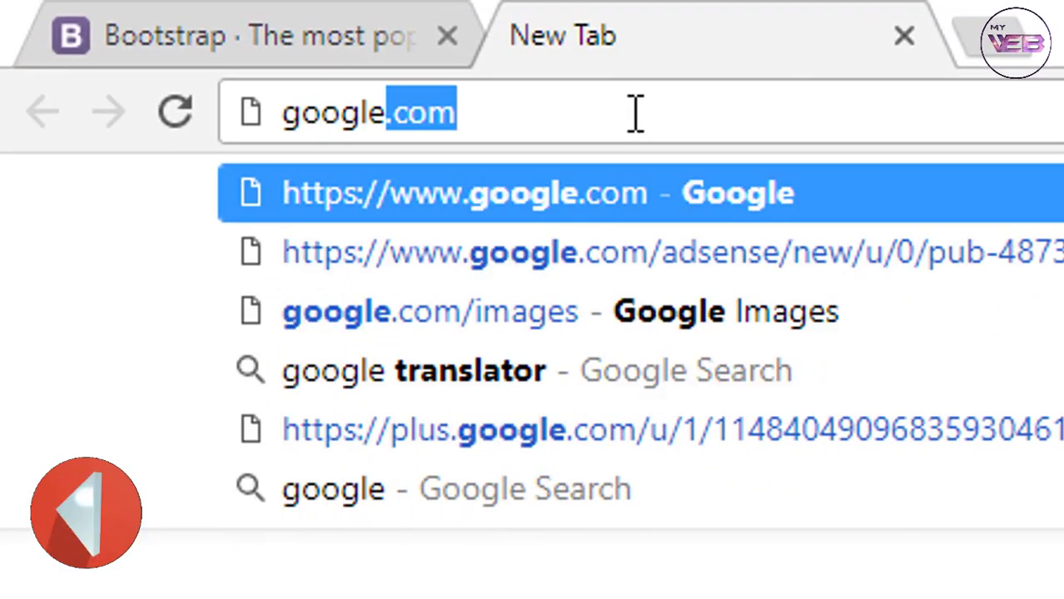
key("Return")
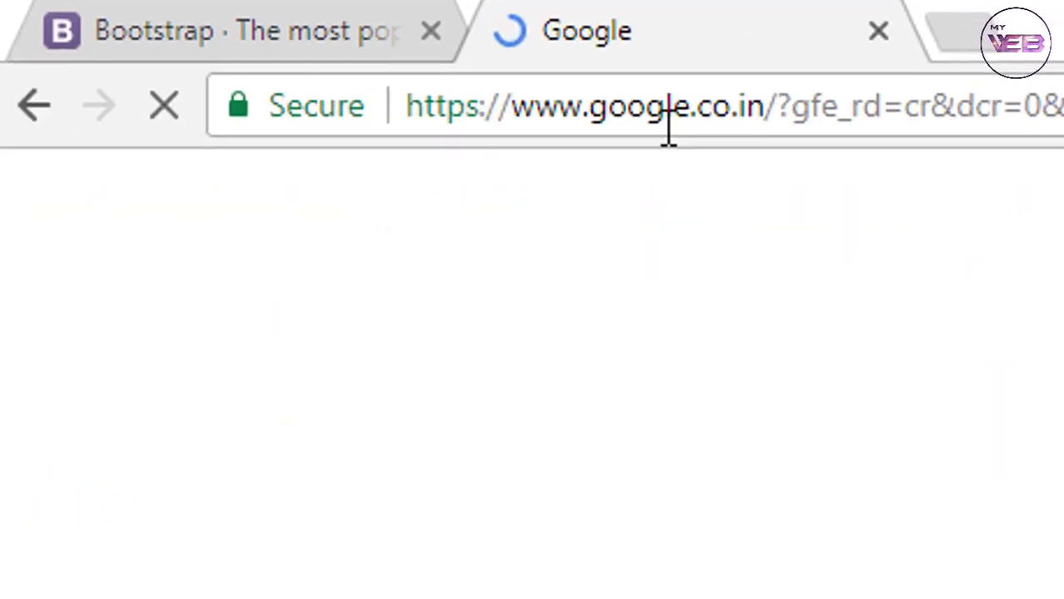
Search Google for "owl carousel" and open the Owl Carousel 2.2.1 home page from the results.
left_click(296, 292)
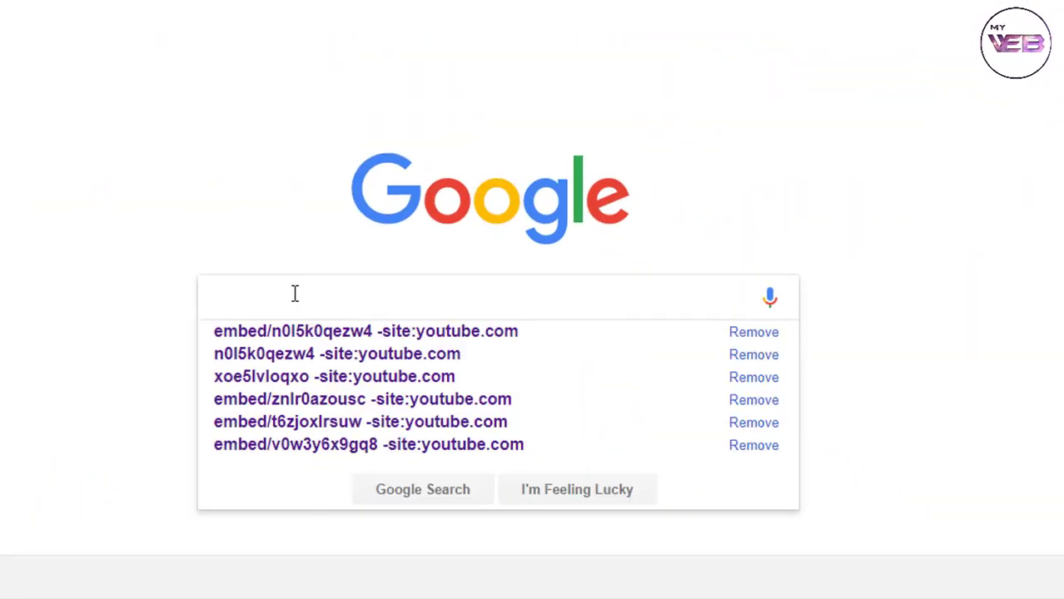
type("owl car")
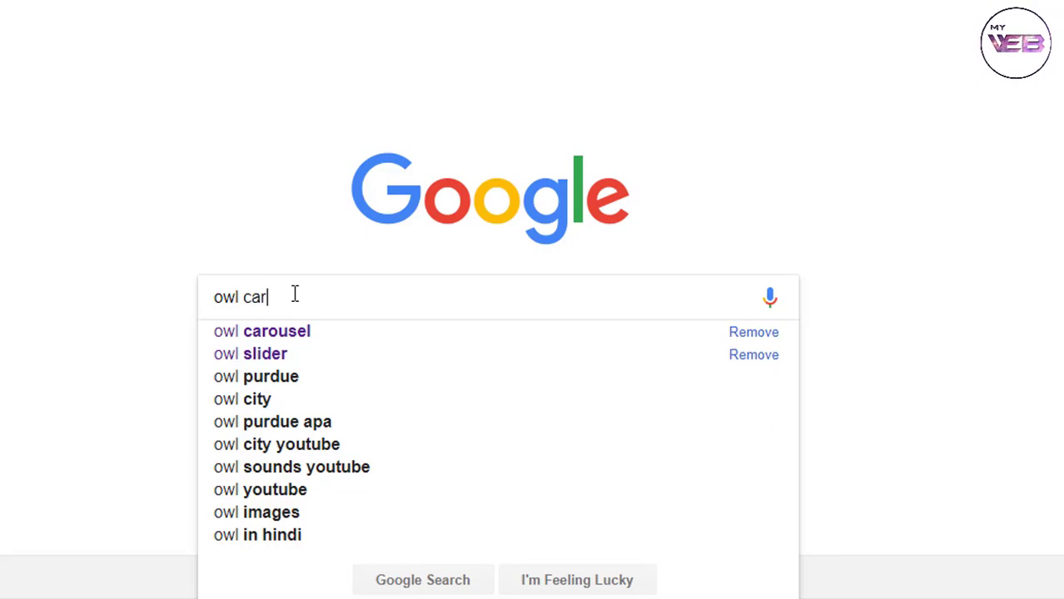
left_click(288, 335)
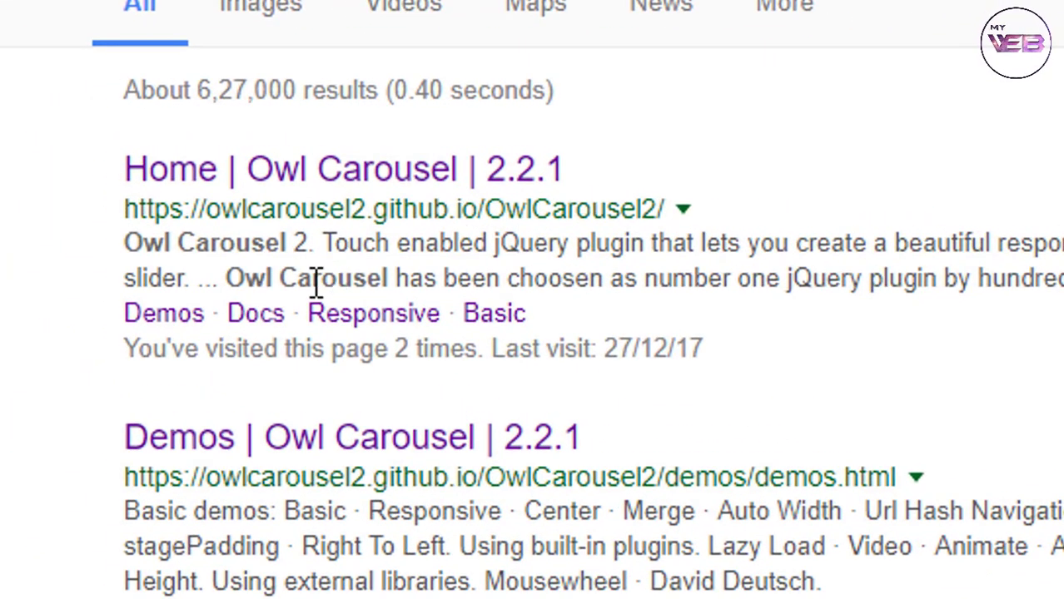
left_click(312, 170)
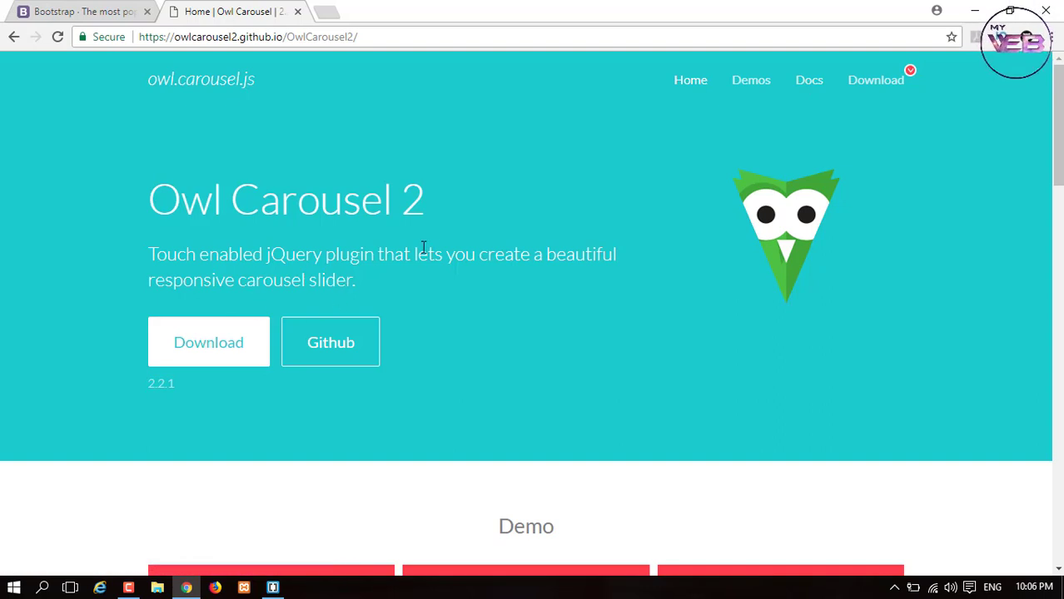
View Owl Carousel's Responsive demo, moving through its slides and checking the layout in a narrowed browser window before maximizing it again.
left_click(753, 87)
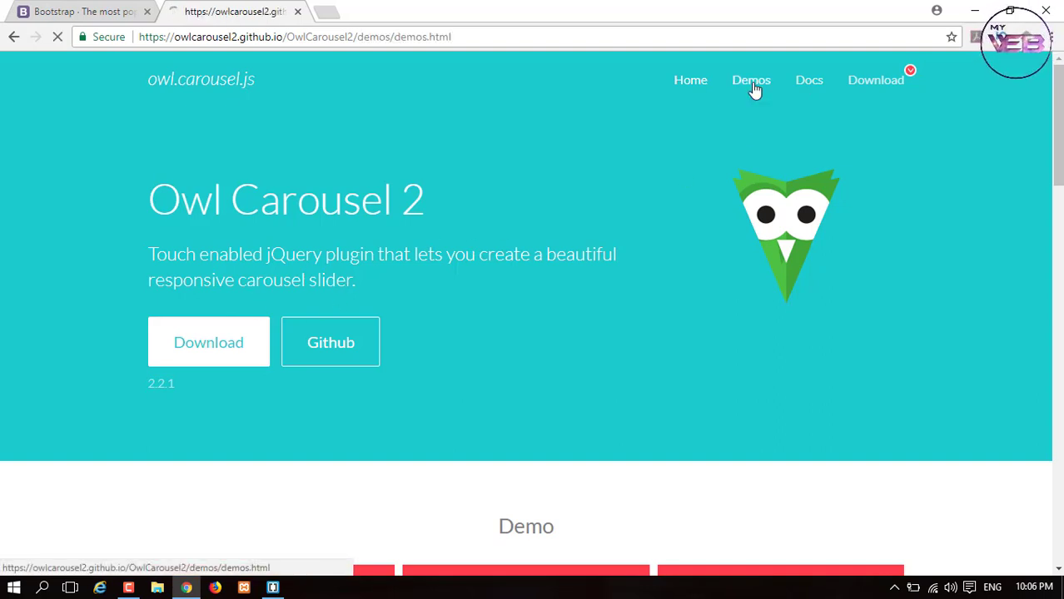
scroll(389, 254, "down", 1)
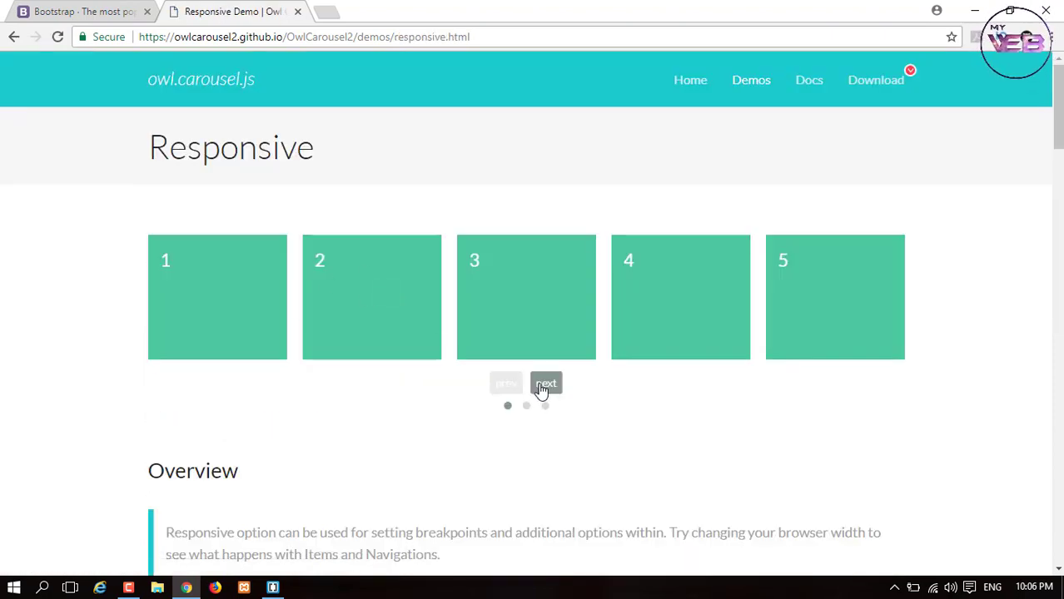
left_click(546, 385)
left_click(546, 385)
left_click(546, 385)
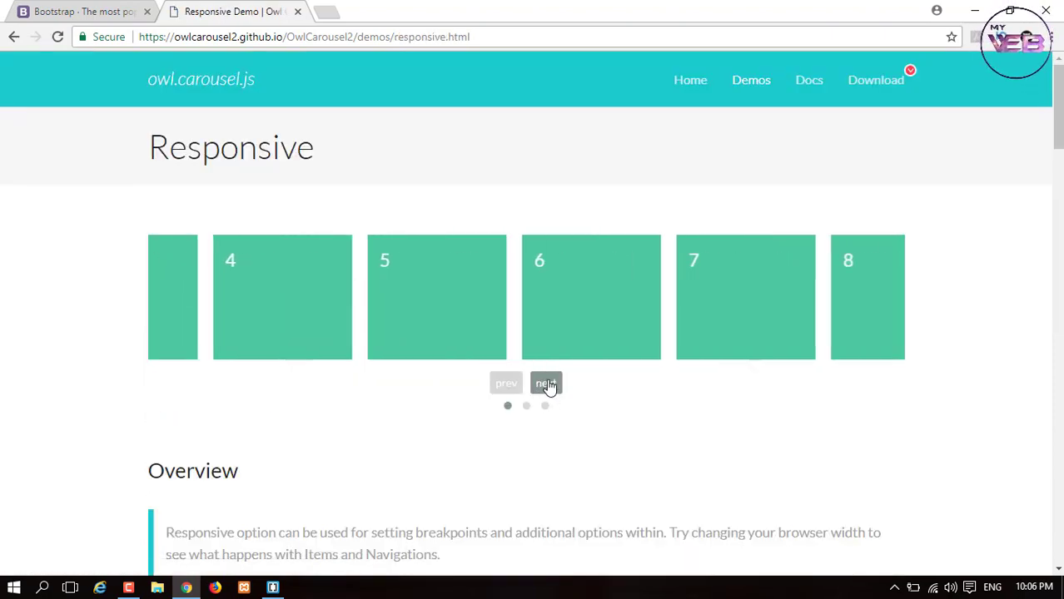
left_click_drag(766, 303, 363, 301)
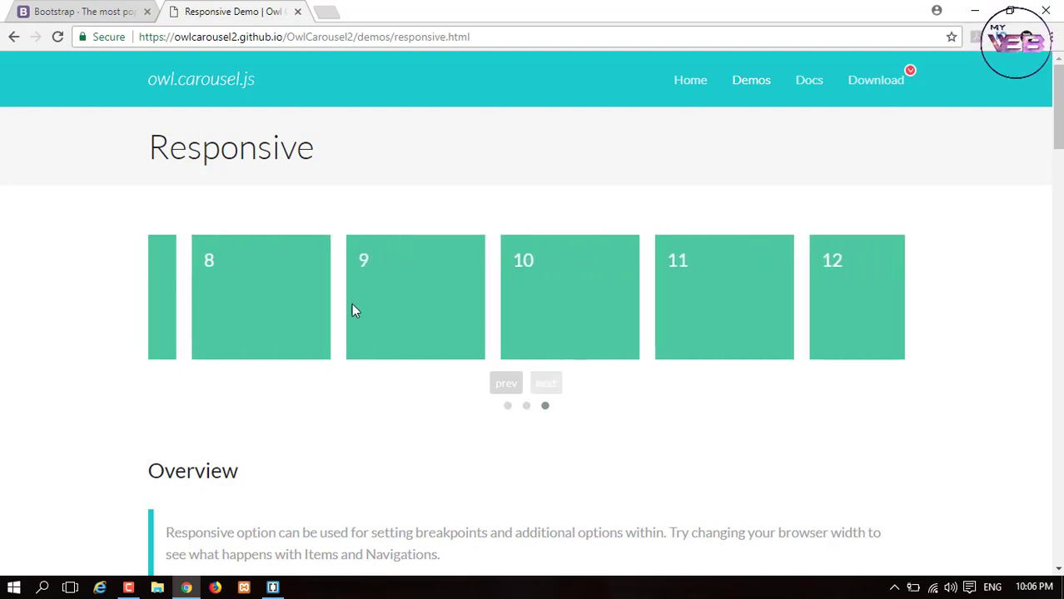
left_click_drag(782, 299, 365, 316)
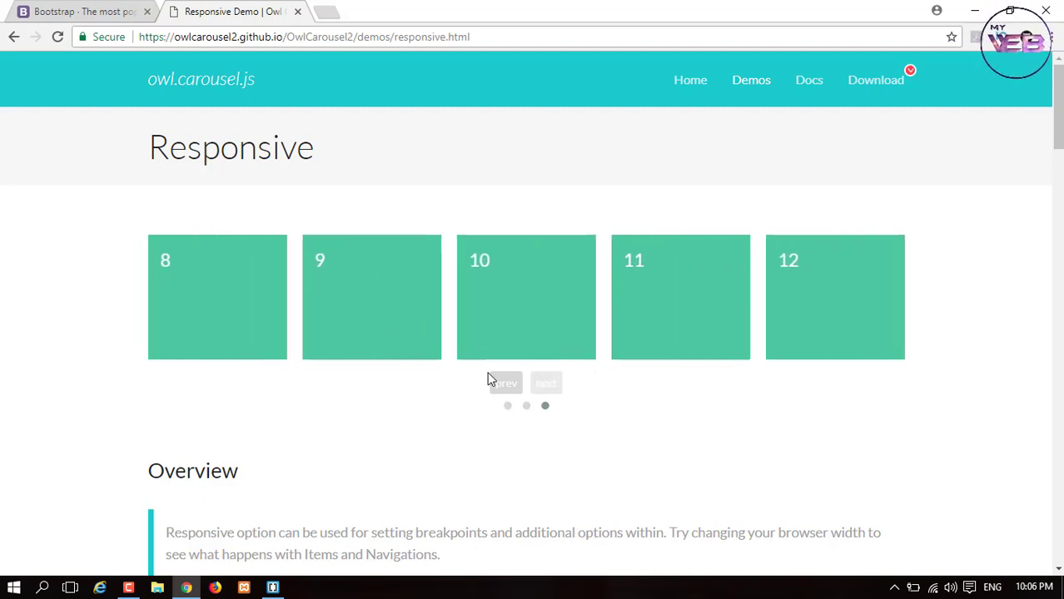
double_click(525, 12)
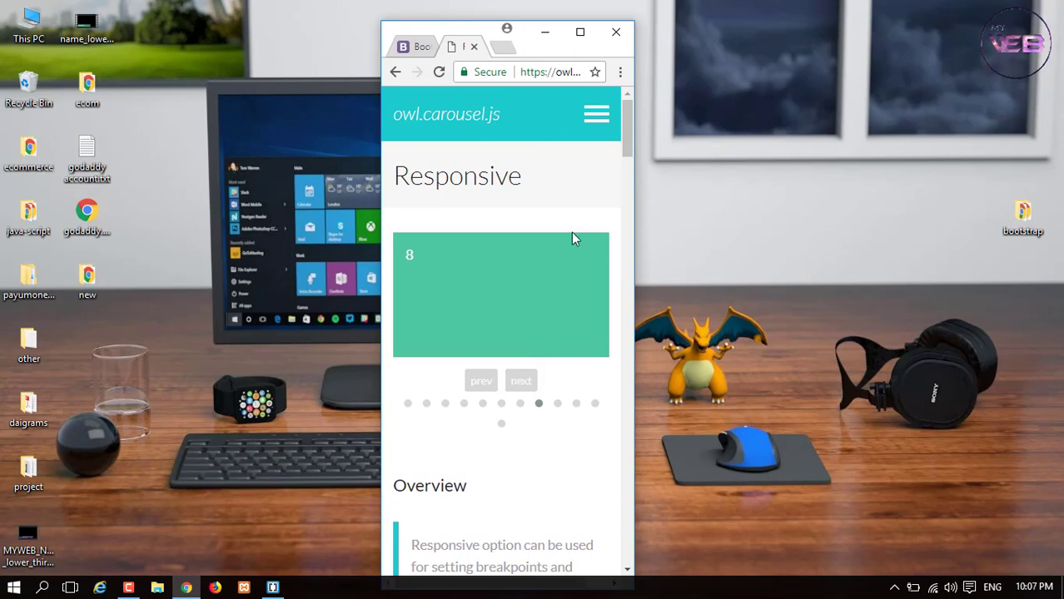
left_click(581, 31)
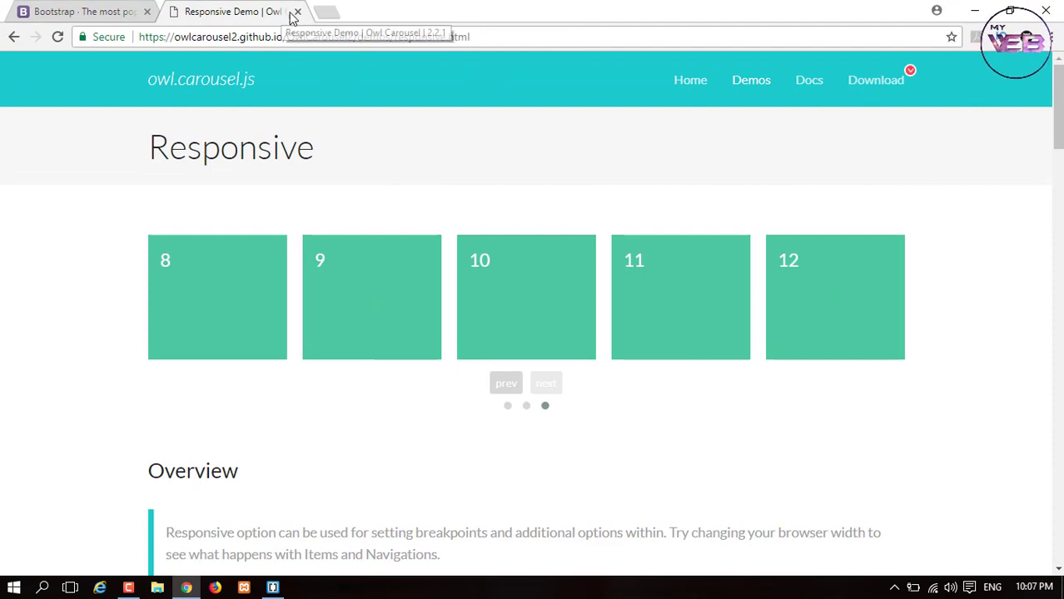
Return to the Owl Carousel home page and download OwlCarousel2-2.2.1.zip into the ecom folder.
left_click(689, 84)
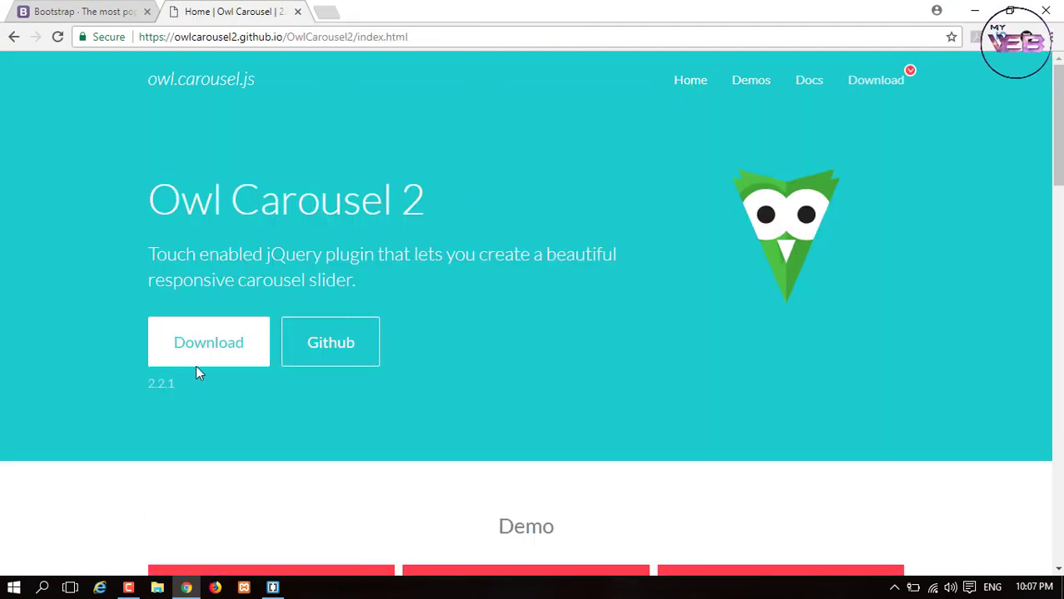
left_click(205, 346)
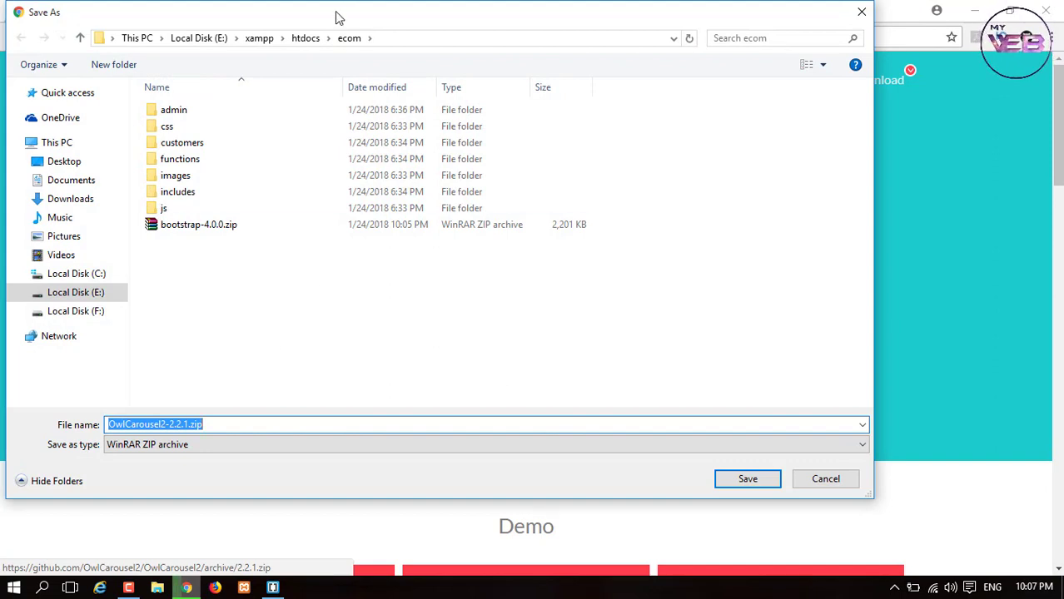
left_click_drag(338, 17, 420, 32)
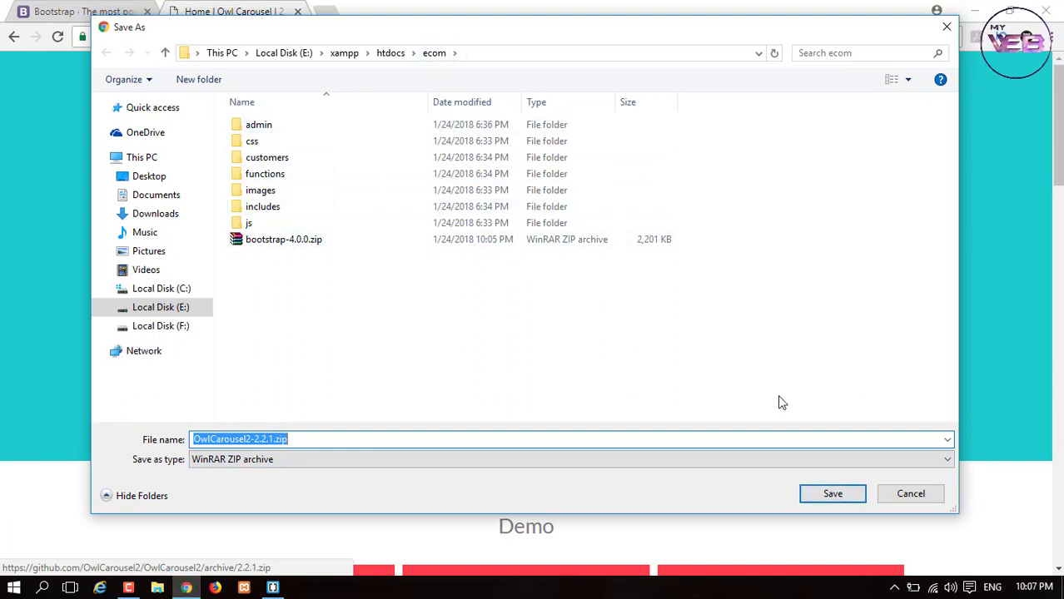
left_click(829, 500)
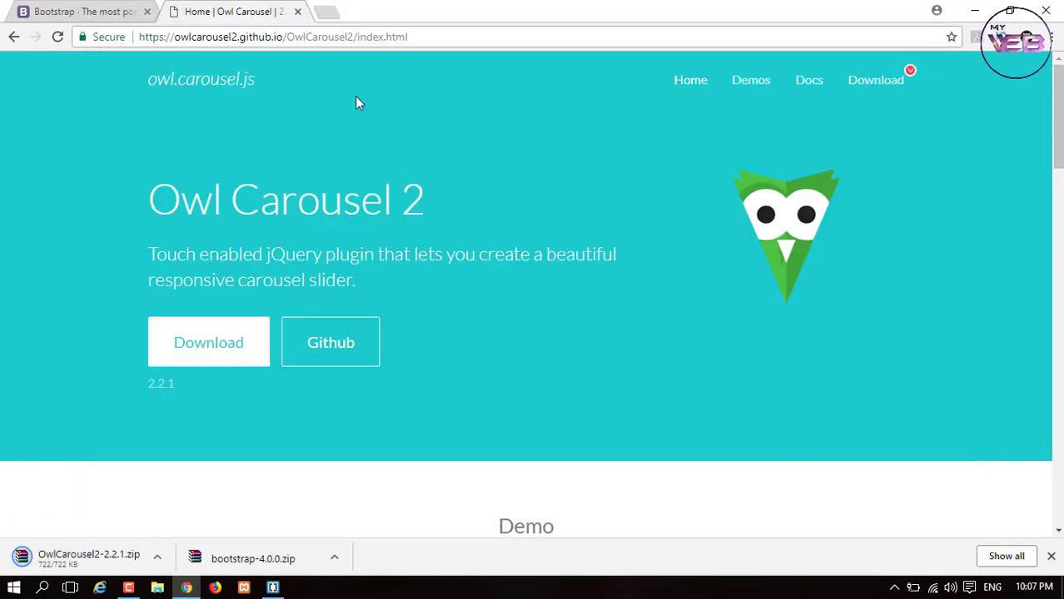
Open jquery.com in a new tab and go to the download links for jQuery 3.3.1.
left_click(327, 12)
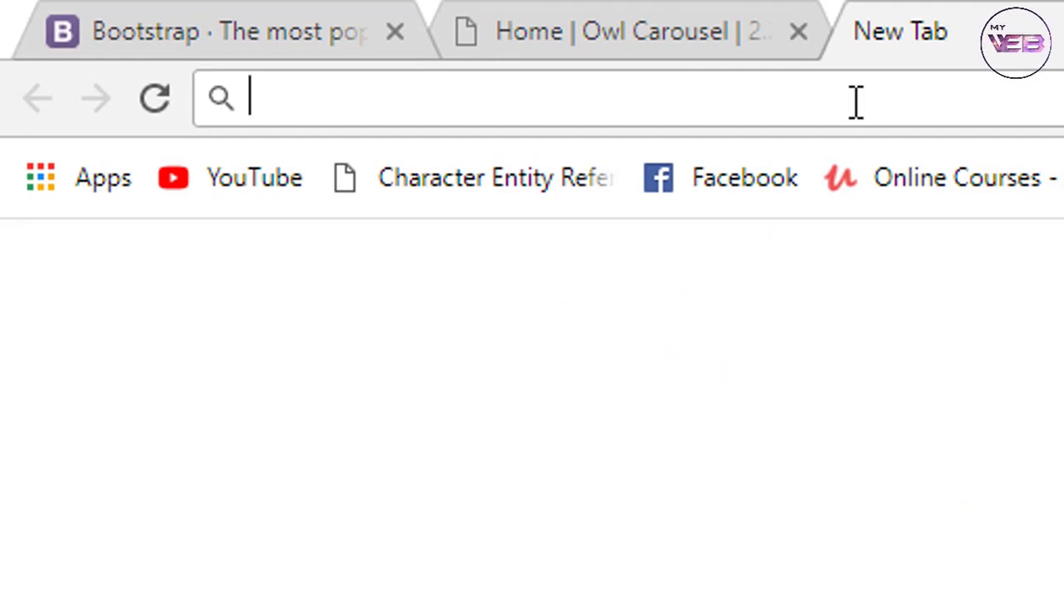
type("jquery.com")
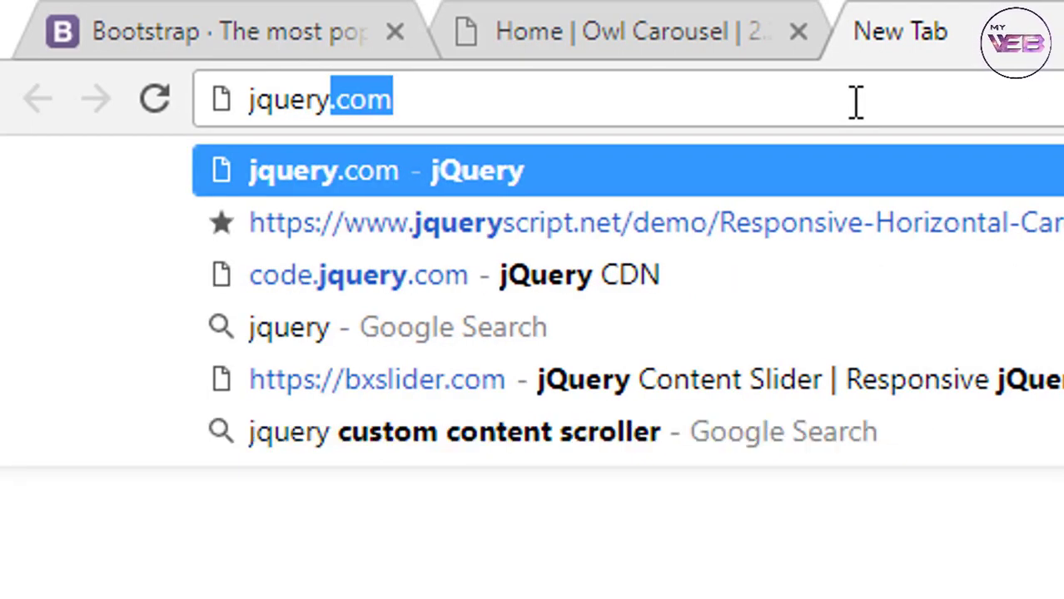
key("Return")
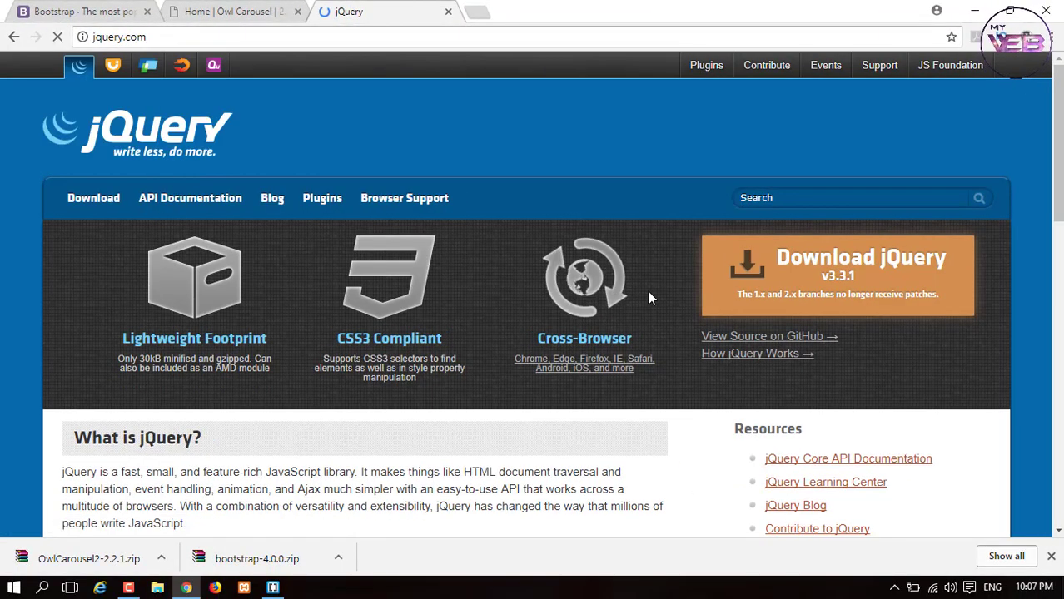
left_click(846, 286)
scroll(274, 369, "down", 2)
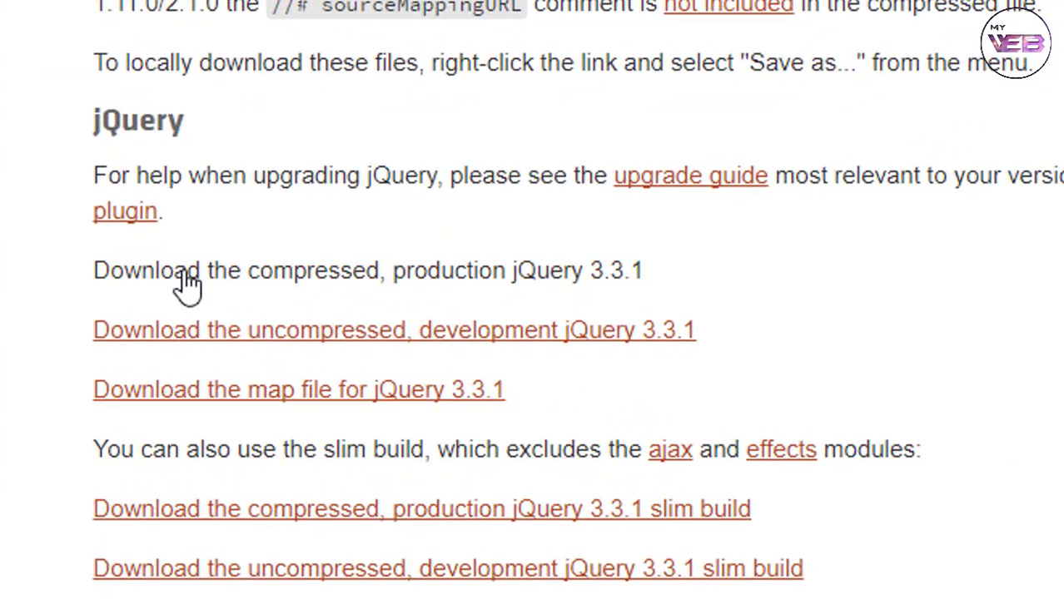
Open the compressed, production jQuery 3.3.1 file in a new browser tab and switch to that tab.
right_click(400, 283)
left_click(466, 310)
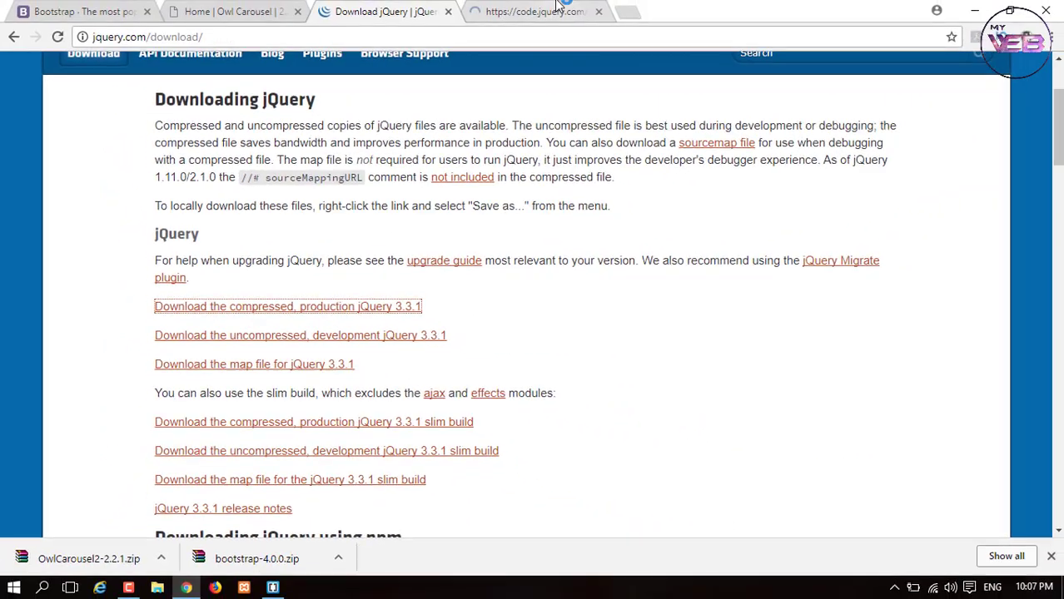
left_click(558, 11)
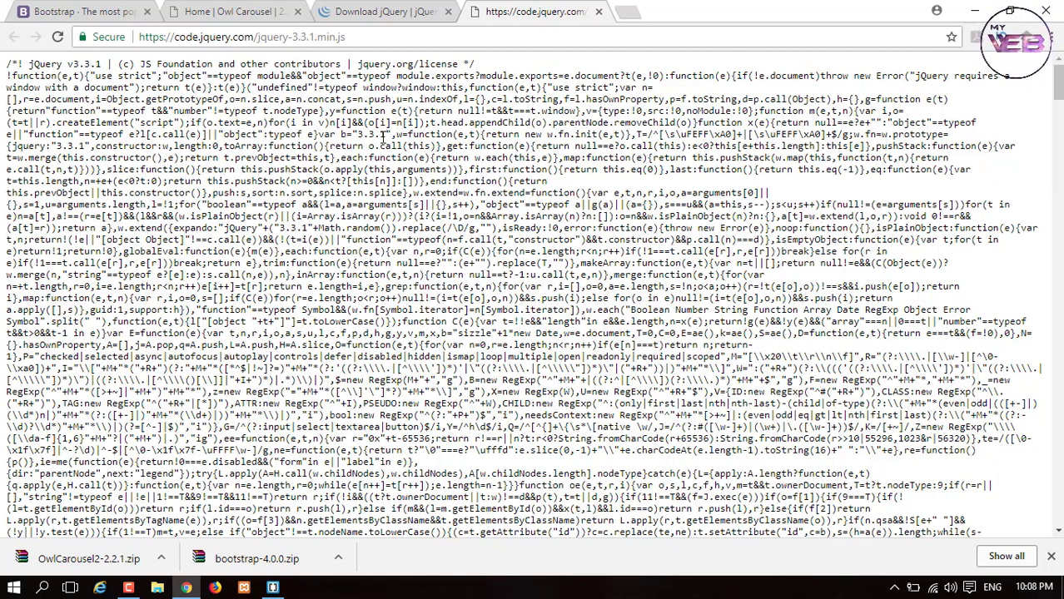
Save the jQuery 3.3.1 script as jquery.js in the js folder of the ecom project.
key("ctrl+s")
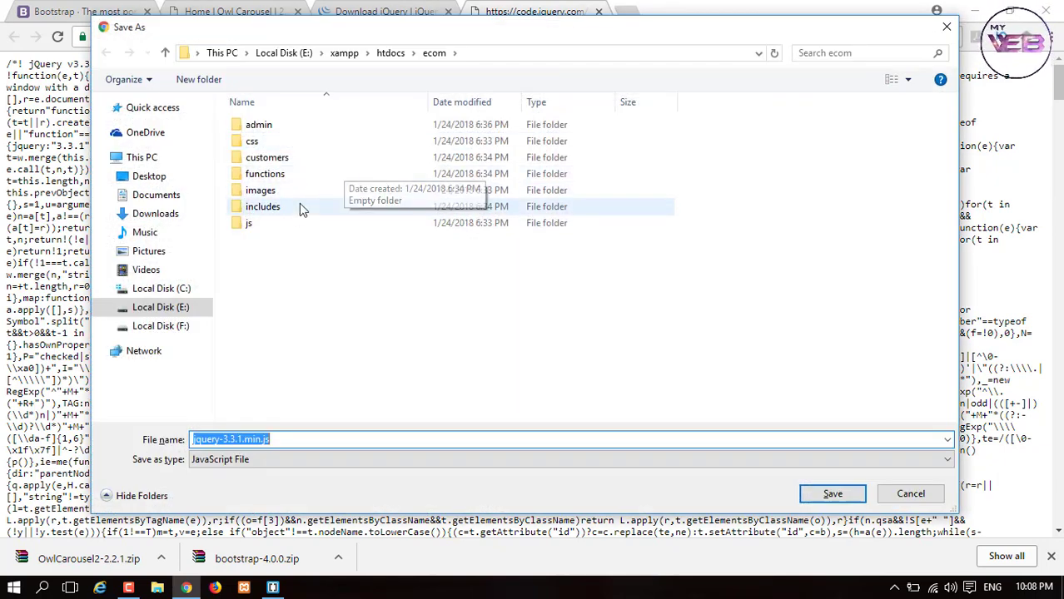
double_click(283, 222)
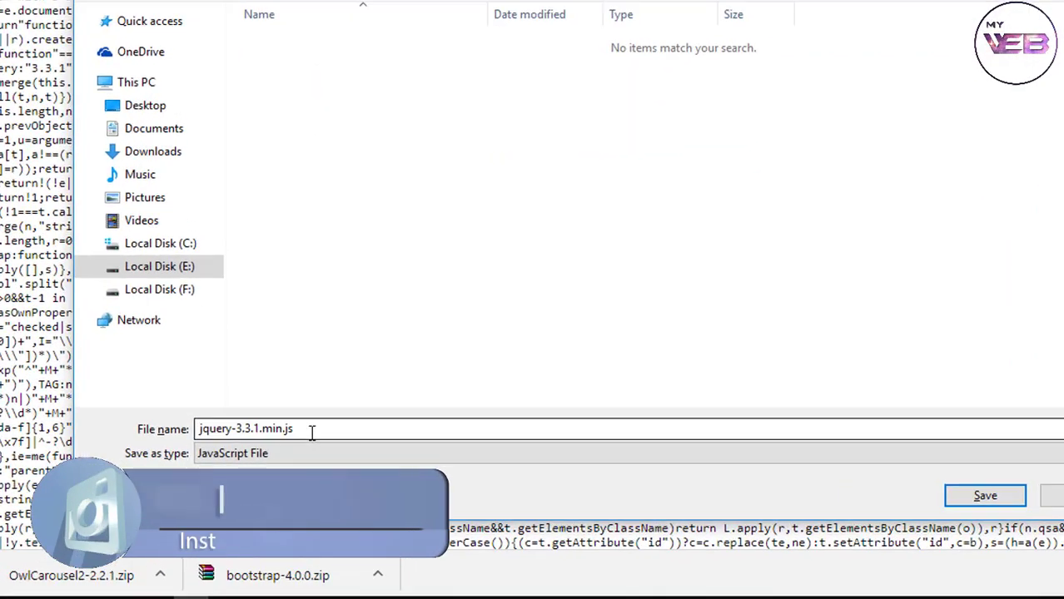
left_click(284, 442)
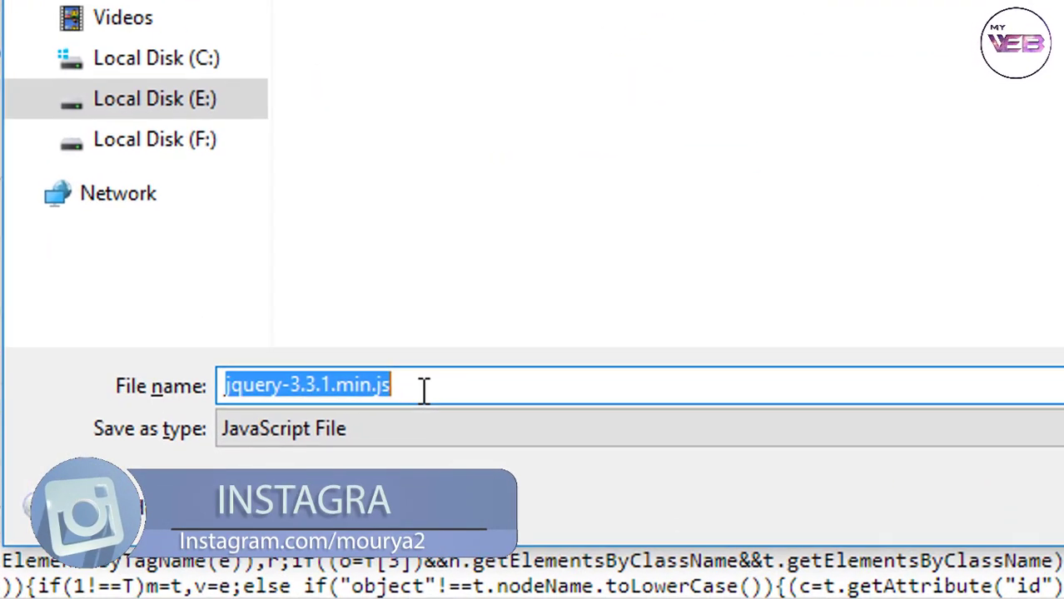
type("jque")
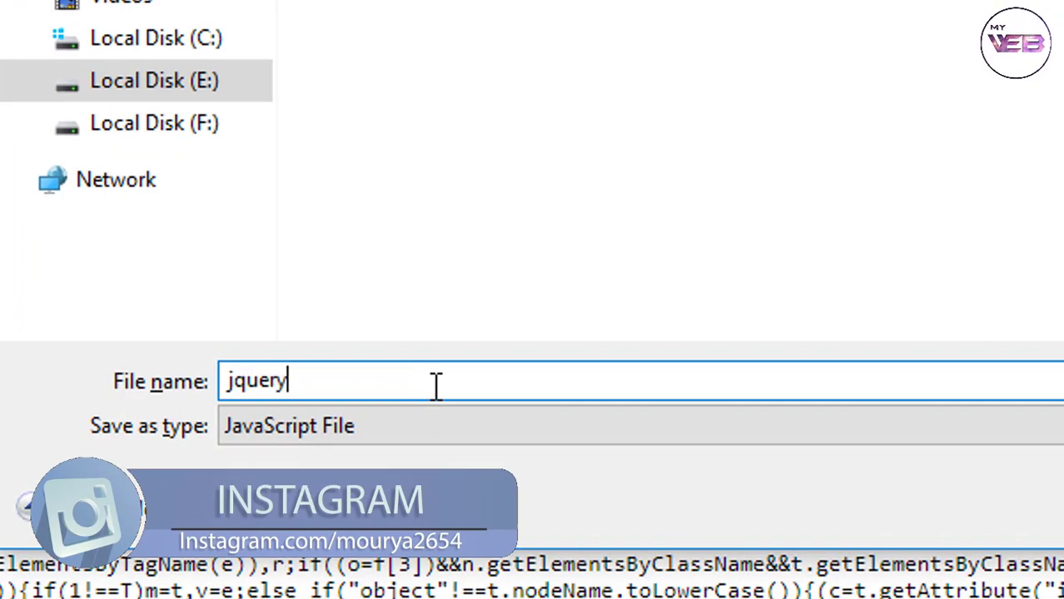
type("ry.js")
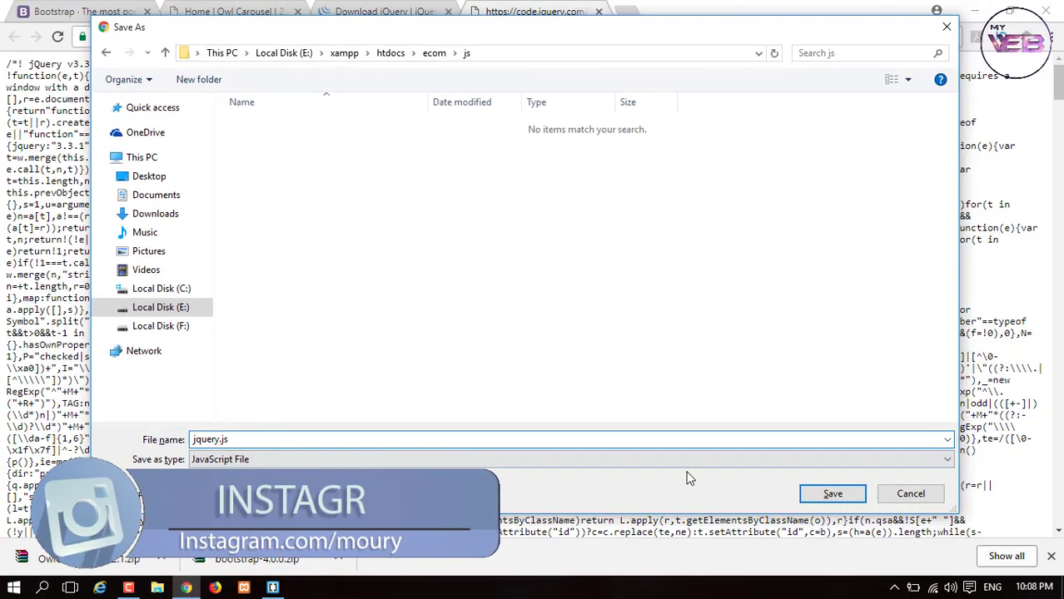
left_click(833, 493)
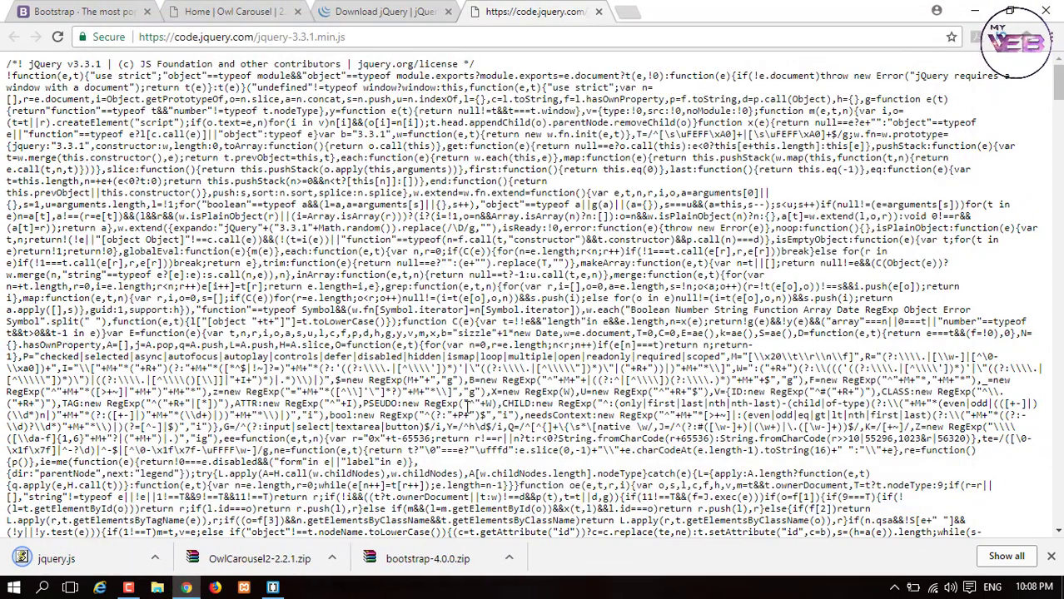
Switch to File Explorer, browse to xampp\htdocs\ecom on Local Disk (E:), and check the js folder for jquery.js before returning to ecom.
left_click(157, 589)
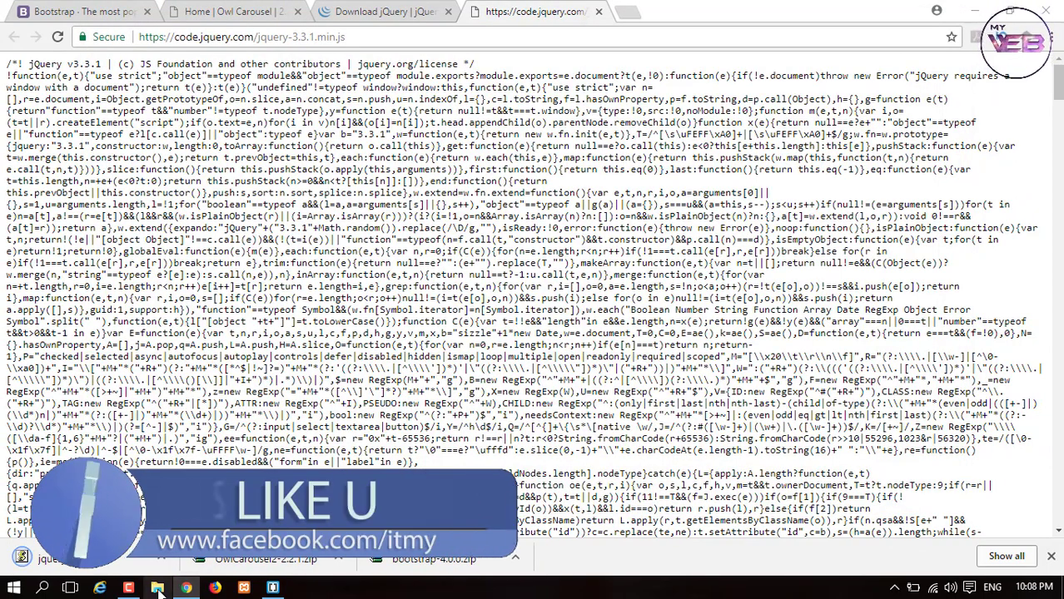
left_click(648, 360)
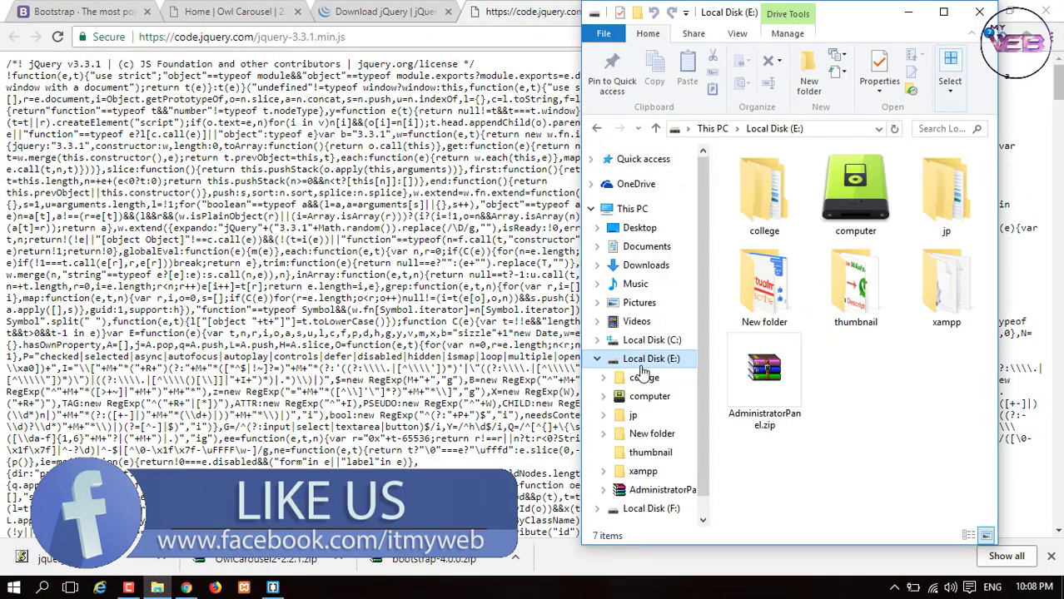
double_click(934, 281)
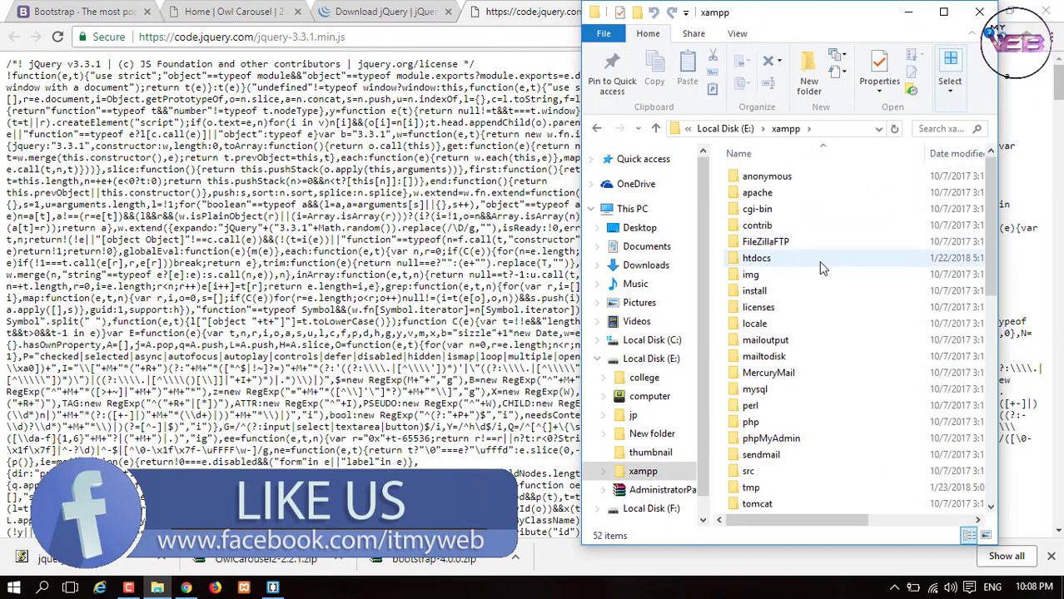
double_click(756, 258)
double_click(759, 227)
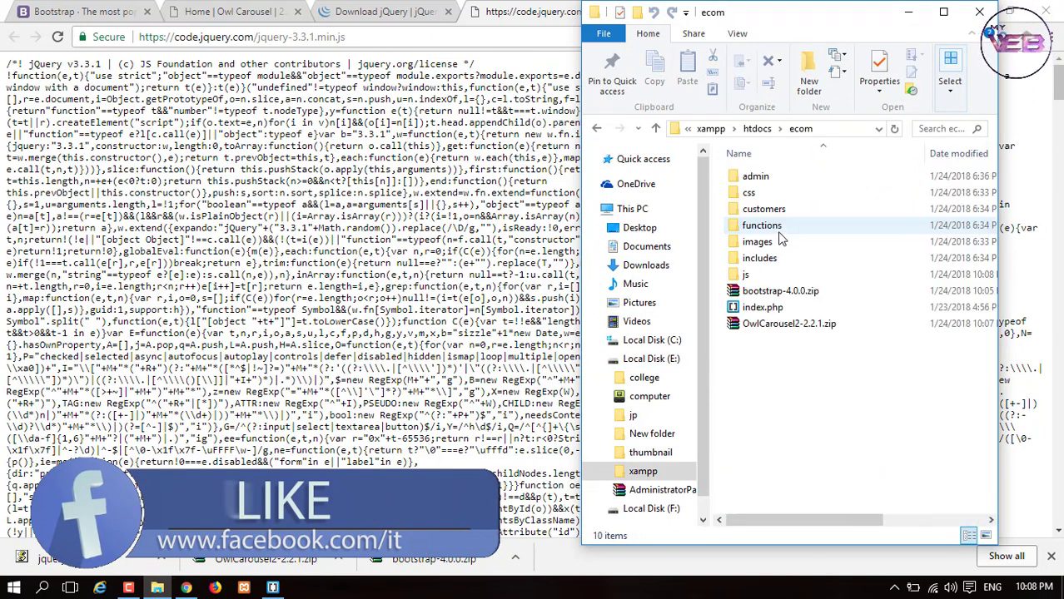
double_click(747, 275)
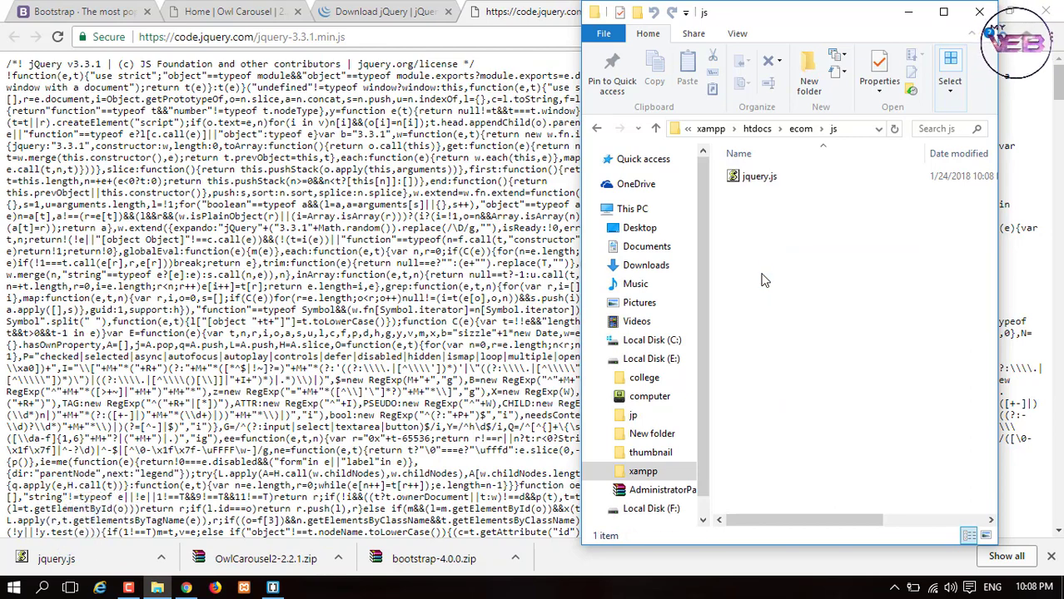
left_click(597, 131)
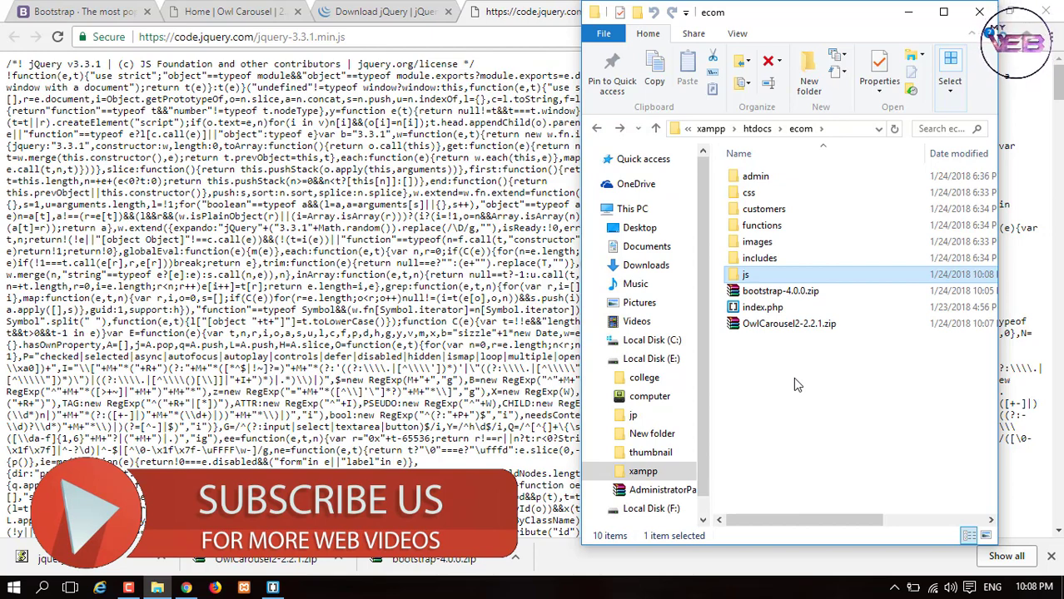
Move the ecom folder window aside and extract bootstrap-4.0.0.zip directly into the ecom folder.
left_click_drag(785, 18, 277, 28)
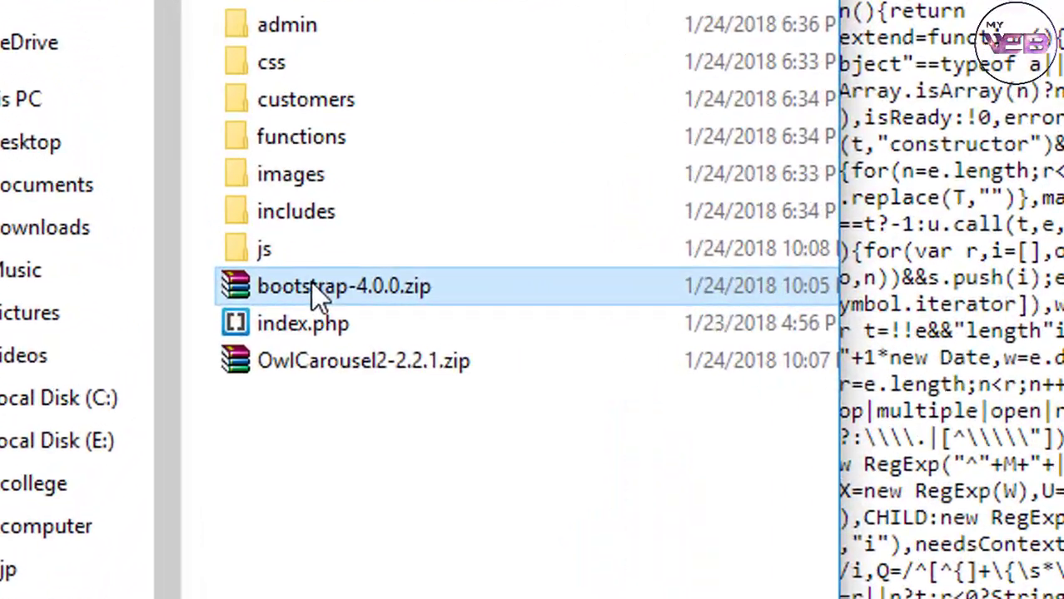
right_click(259, 301)
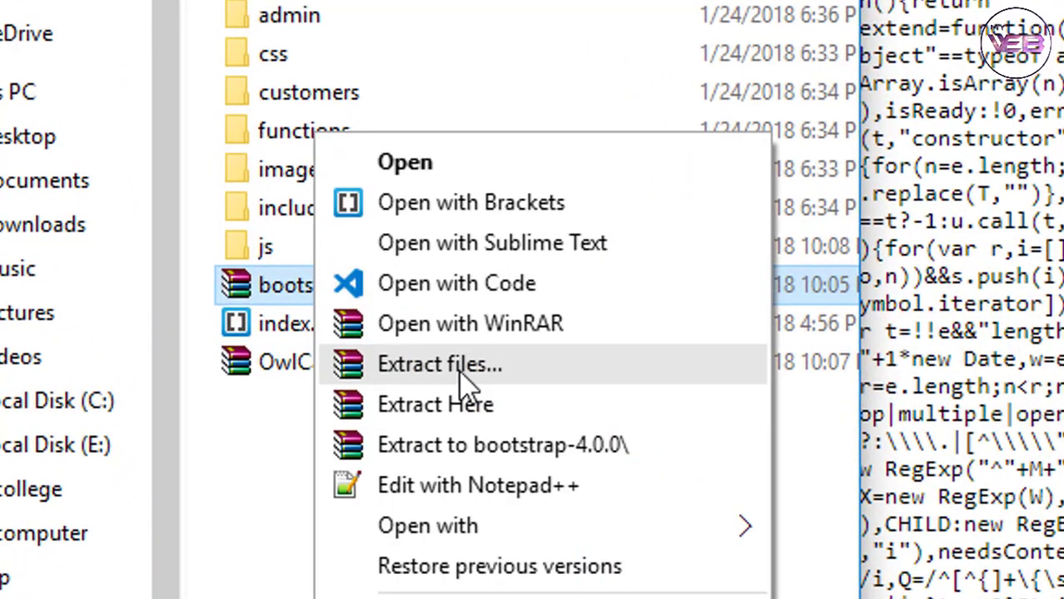
left_click(427, 406)
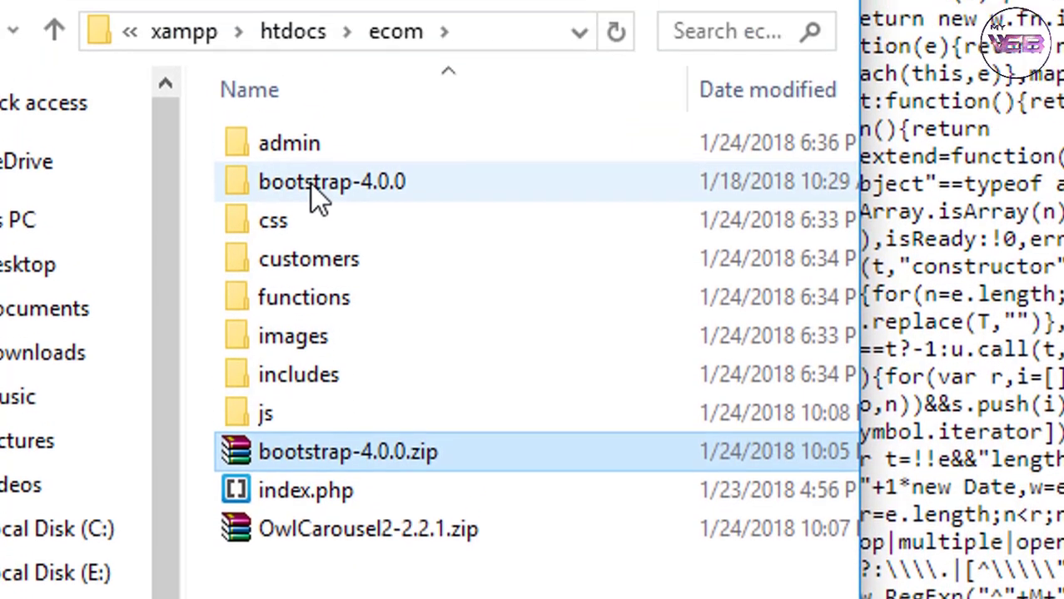
Open the extracted bootstrap-4.0.0 folder in a new window and place it beside the ecom window.
left_click(320, 63)
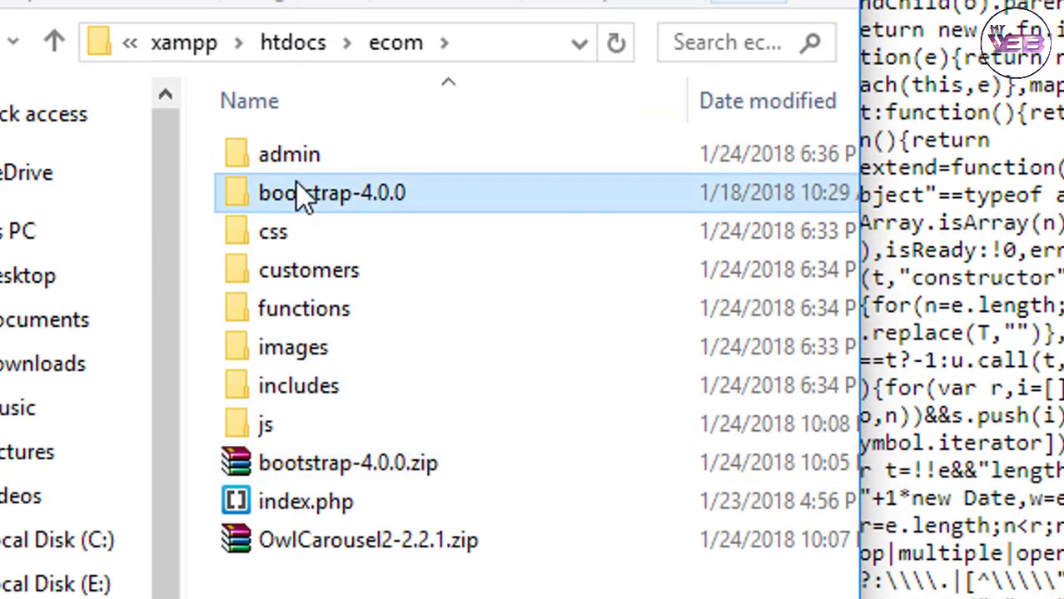
right_click(293, 200)
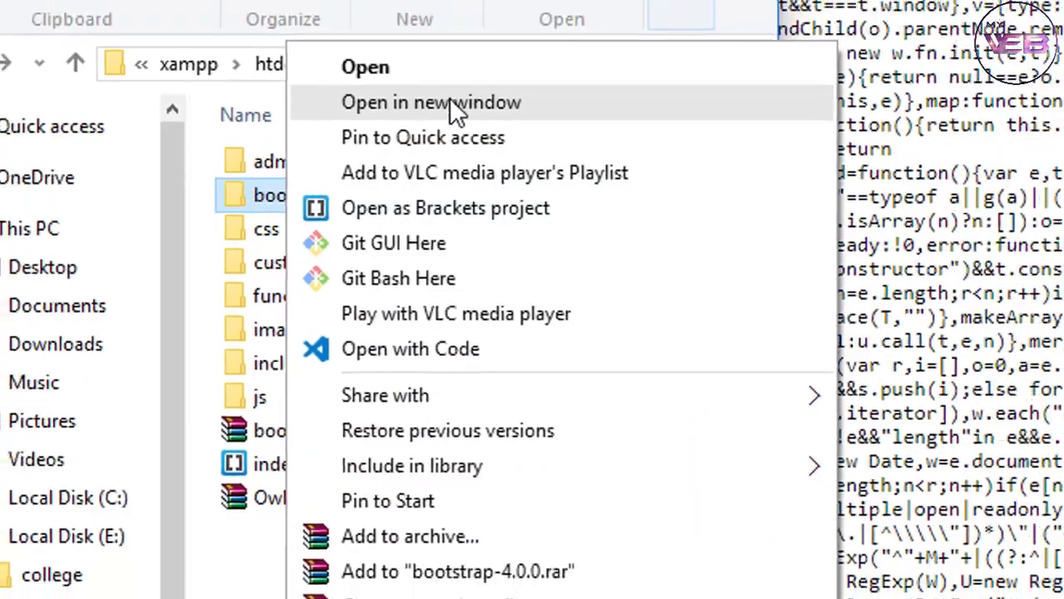
left_click(484, 87)
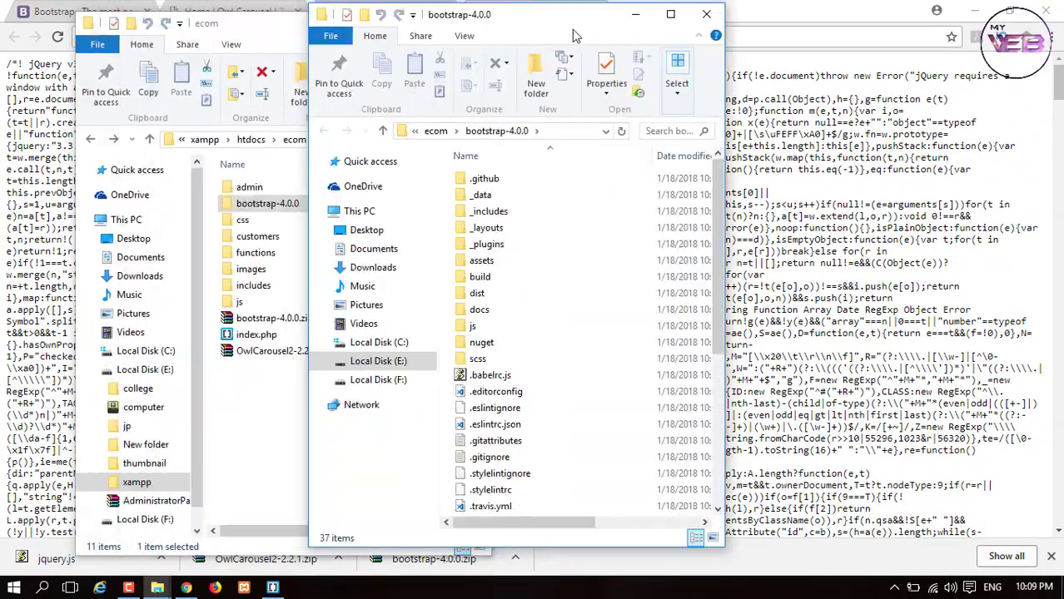
left_click_drag(573, 35, 770, 44)
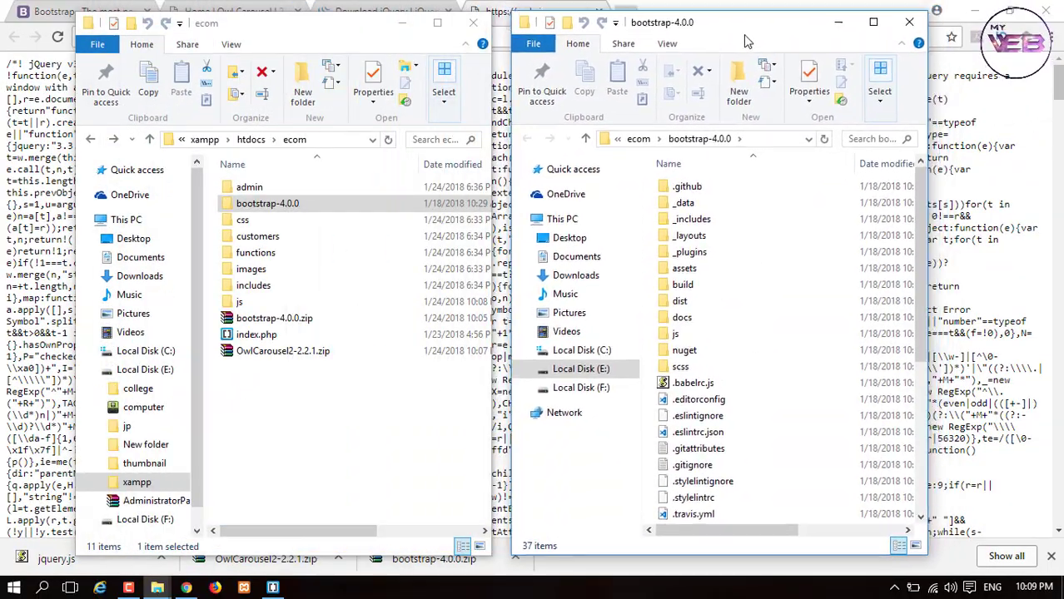
Look into Bootstrap's dist folder and open the css folder inside it.
left_click(675, 302)
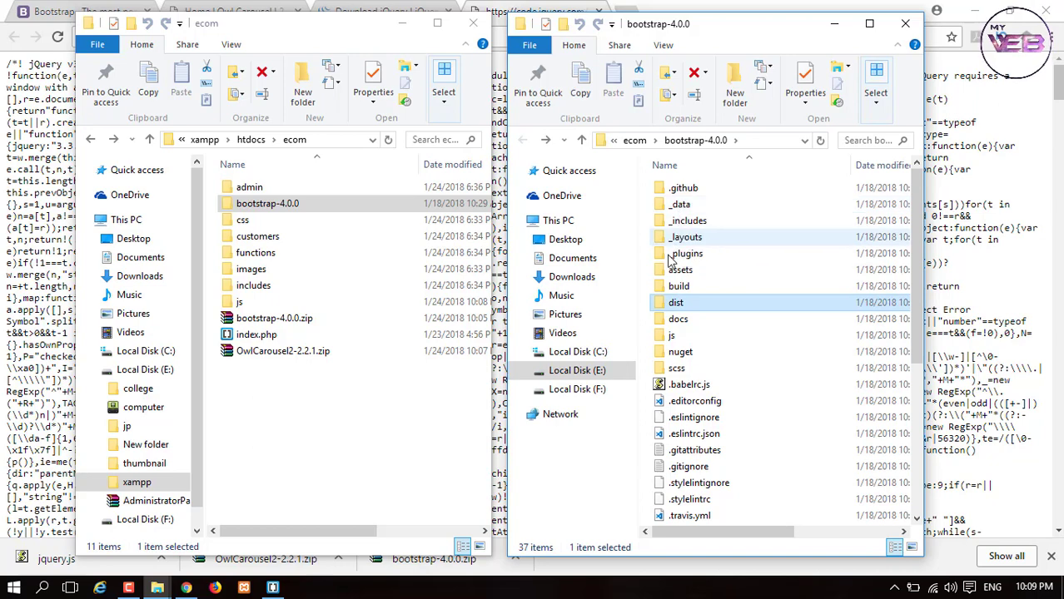
double_click(681, 308)
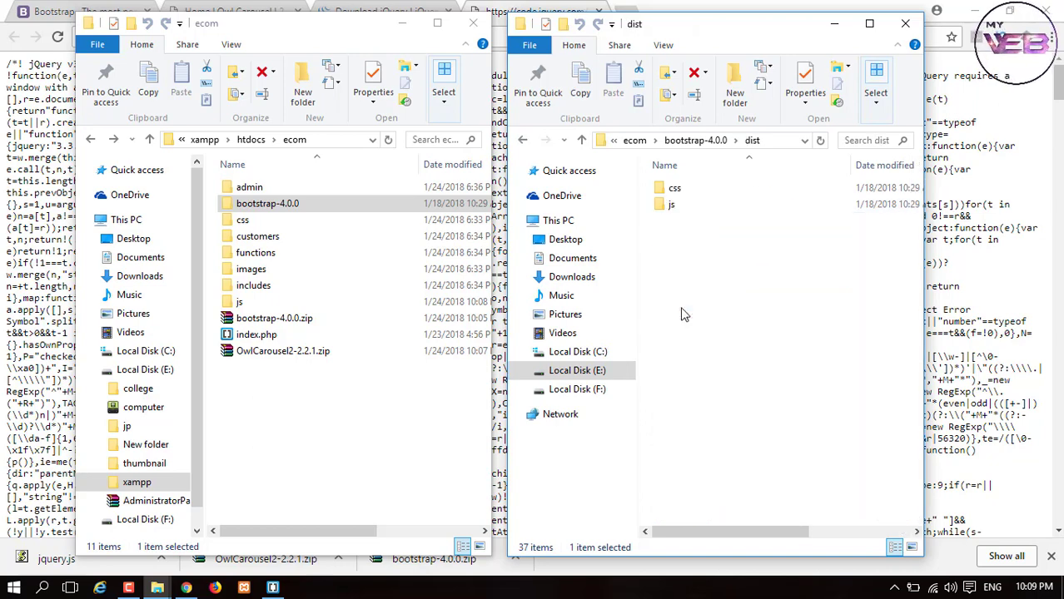
left_click(519, 140)
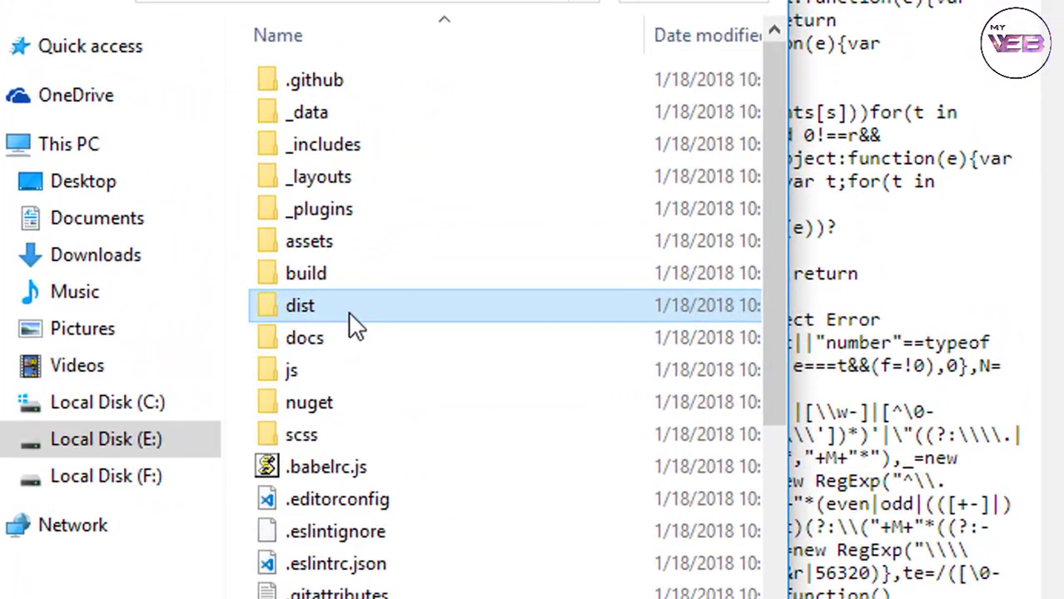
mouse_move(368, 309)
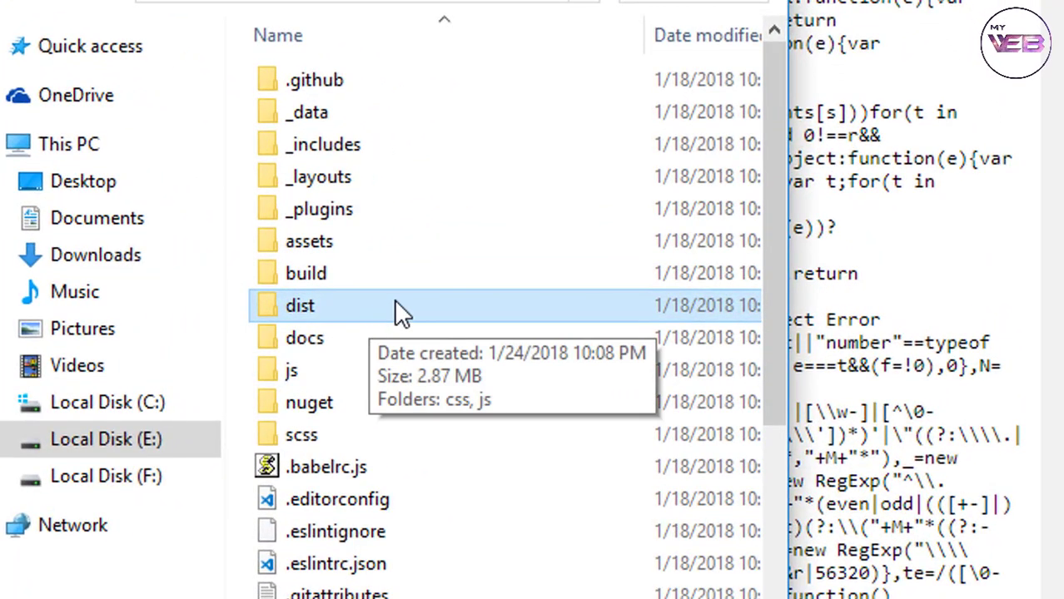
double_click(398, 310)
left_click(304, 99)
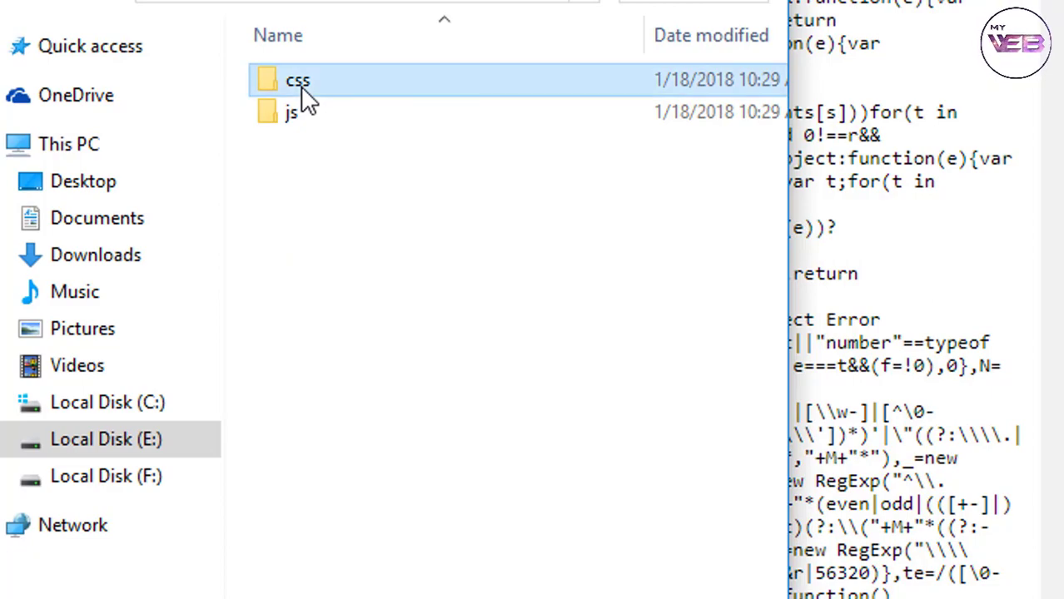
double_click(301, 83)
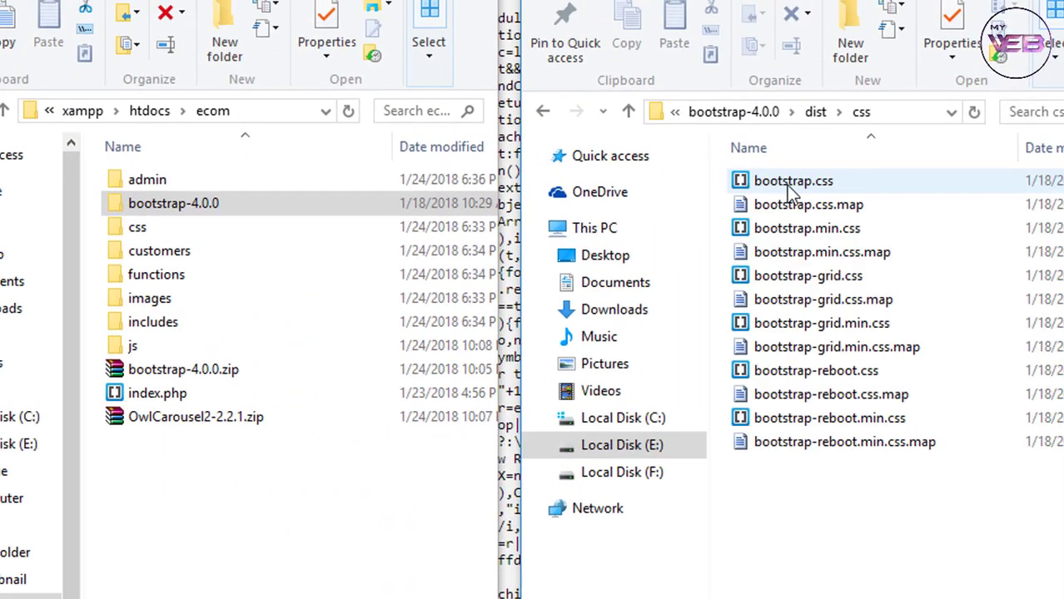
Copy bootstrap.min.css from Bootstrap's dist\css folder into the ecom project's css folder.
left_click(797, 233)
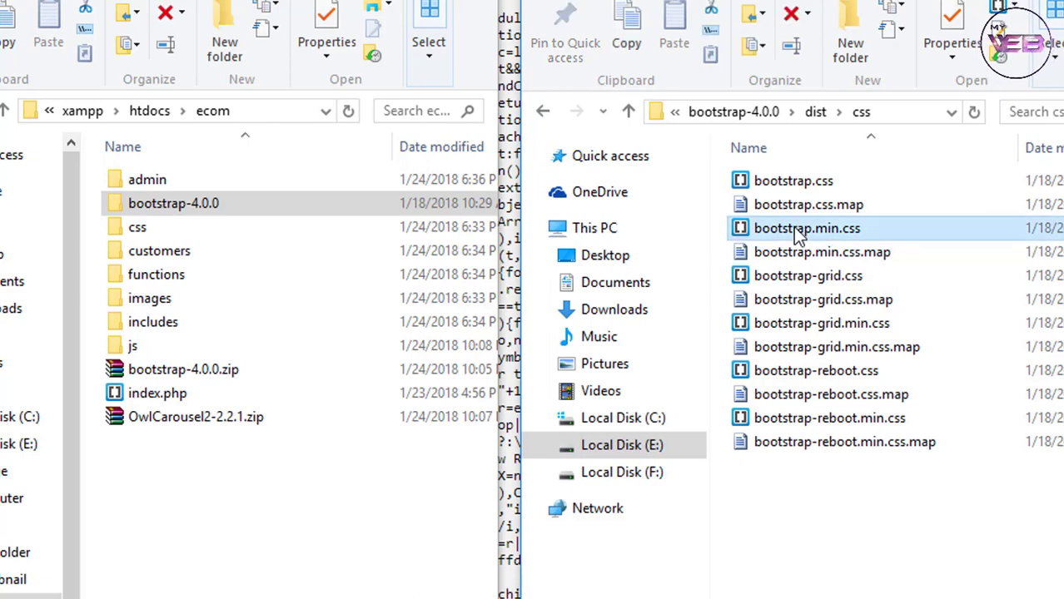
right_click(794, 226)
left_click(815, 597)
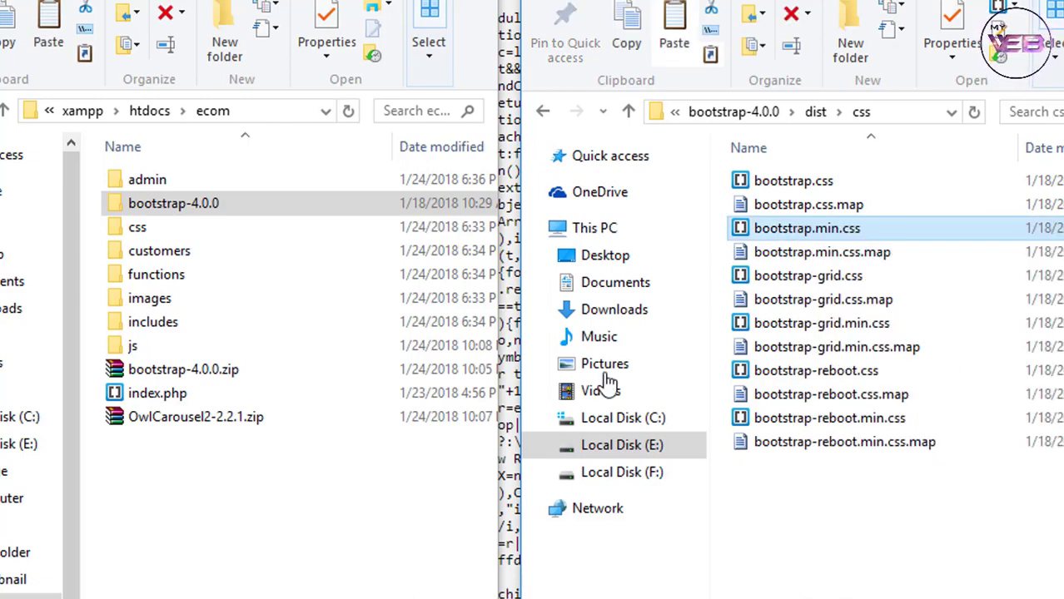
double_click(189, 227)
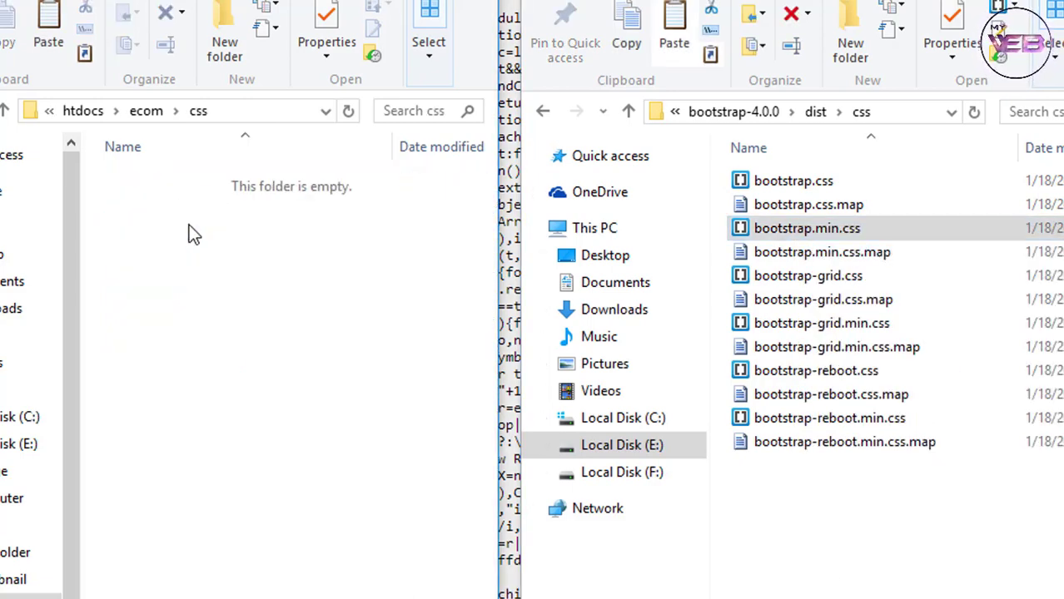
right_click(184, 238)
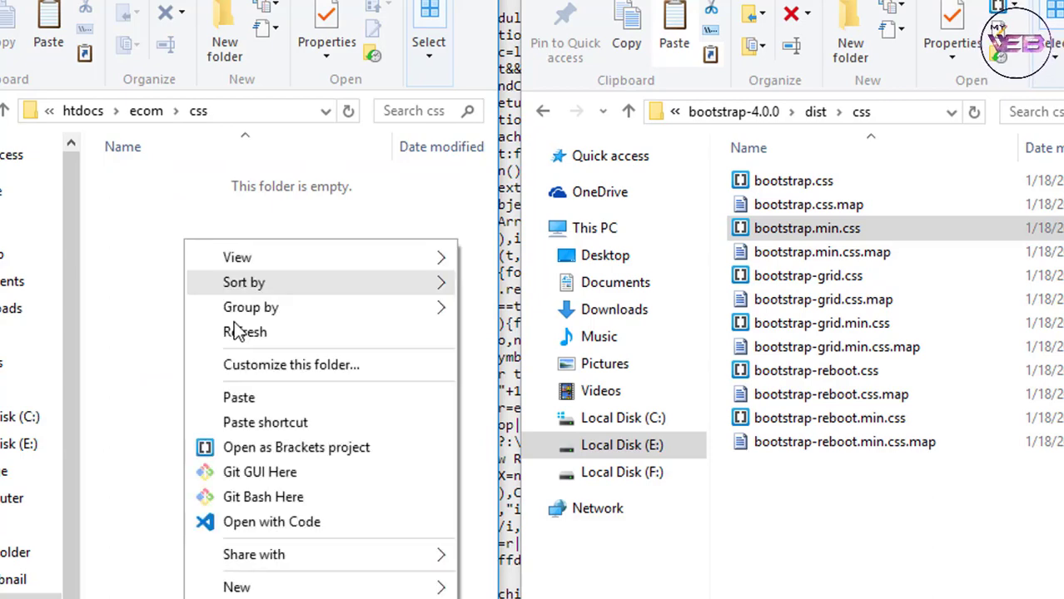
left_click(258, 391)
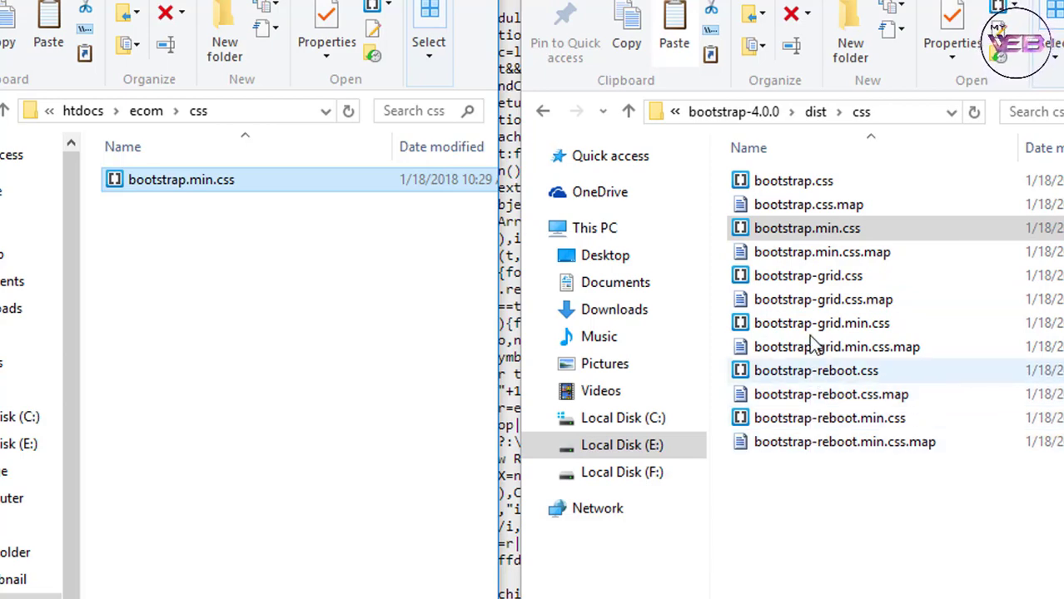
Move bootstrap-grid.css from Bootstrap's dist\css folder into the ecom css folder and go back to the dist folder.
left_click(795, 283)
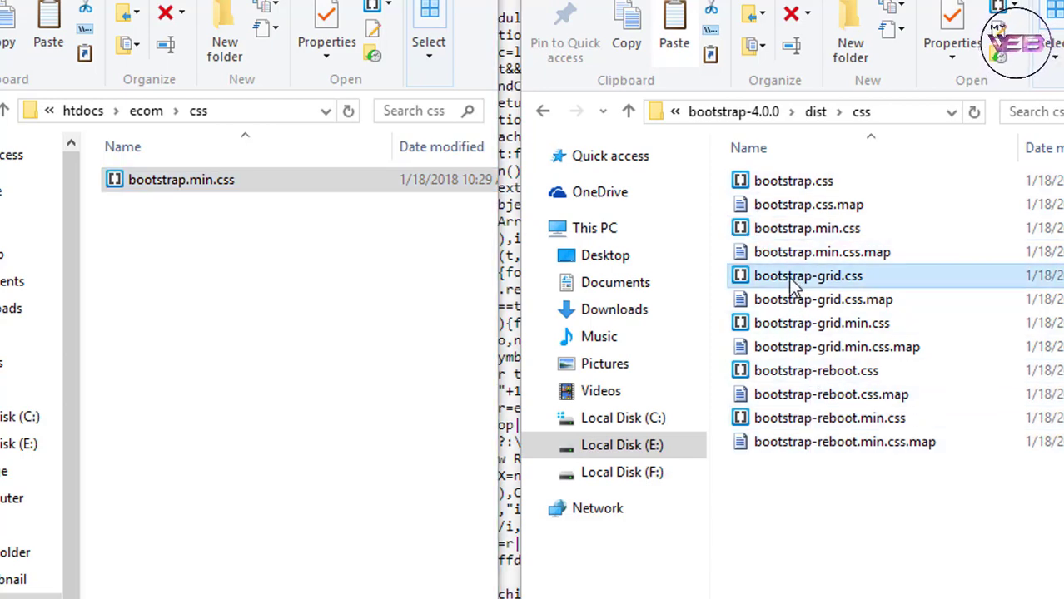
left_click_drag(789, 276, 295, 293)
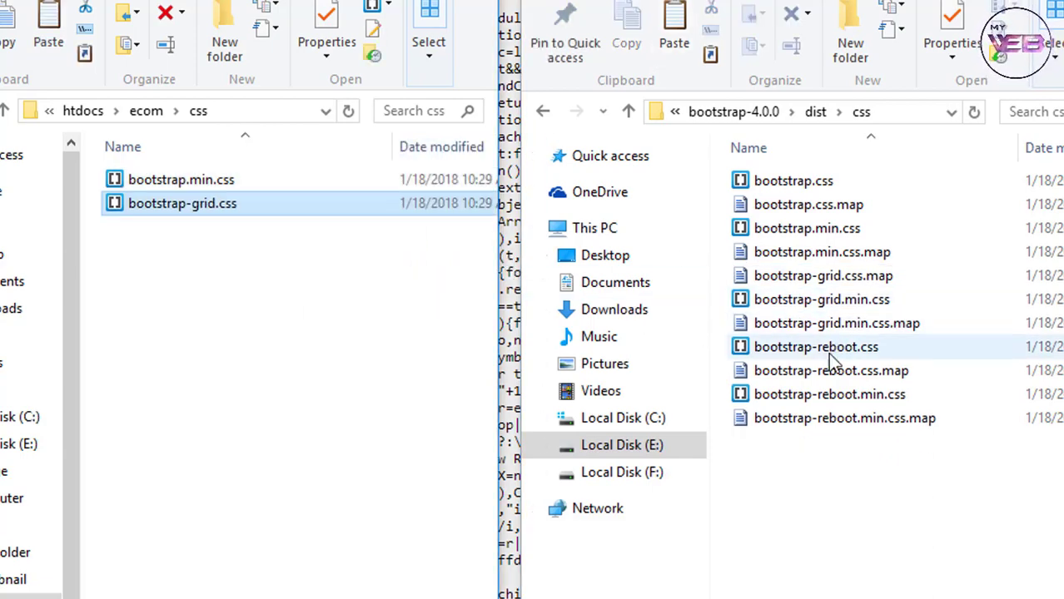
left_click(553, 110)
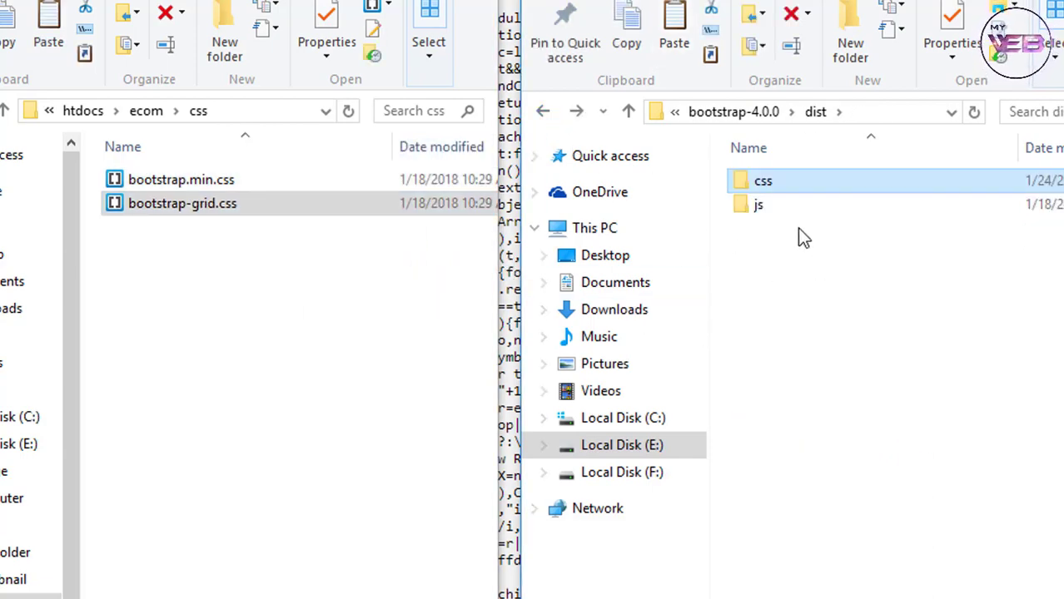
Open the js folder inside Bootstrap's dist folder and the js folder of the ecom project.
double_click(784, 212)
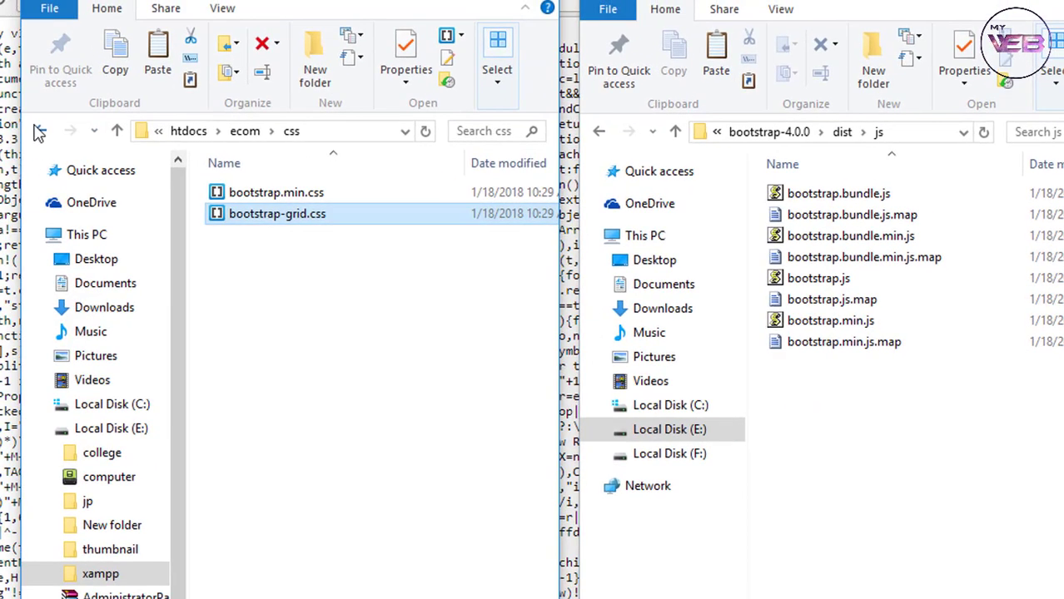
left_click(145, 111)
double_click(233, 341)
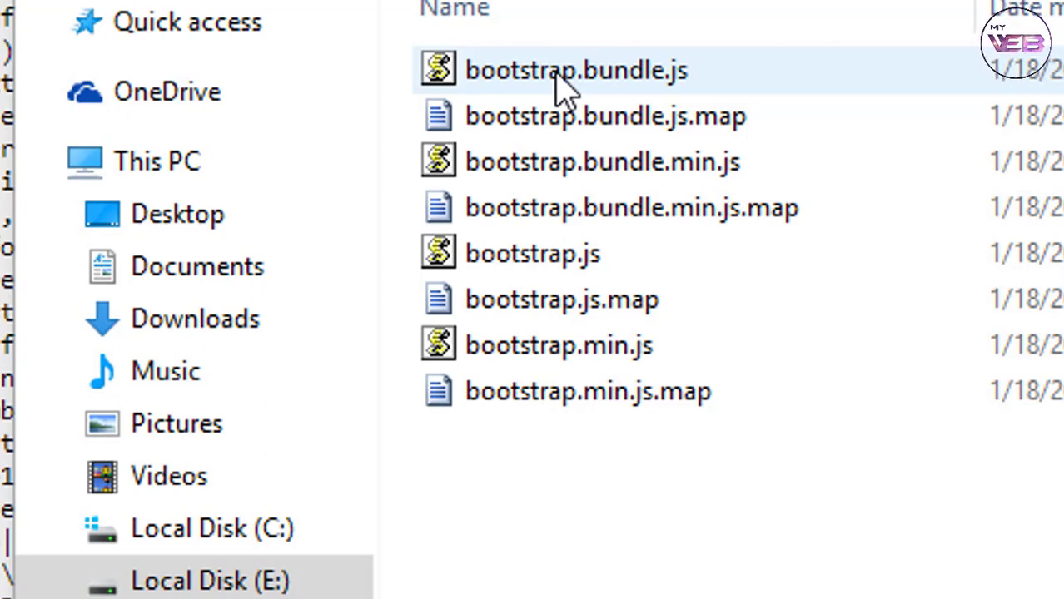
left_click(555, 73)
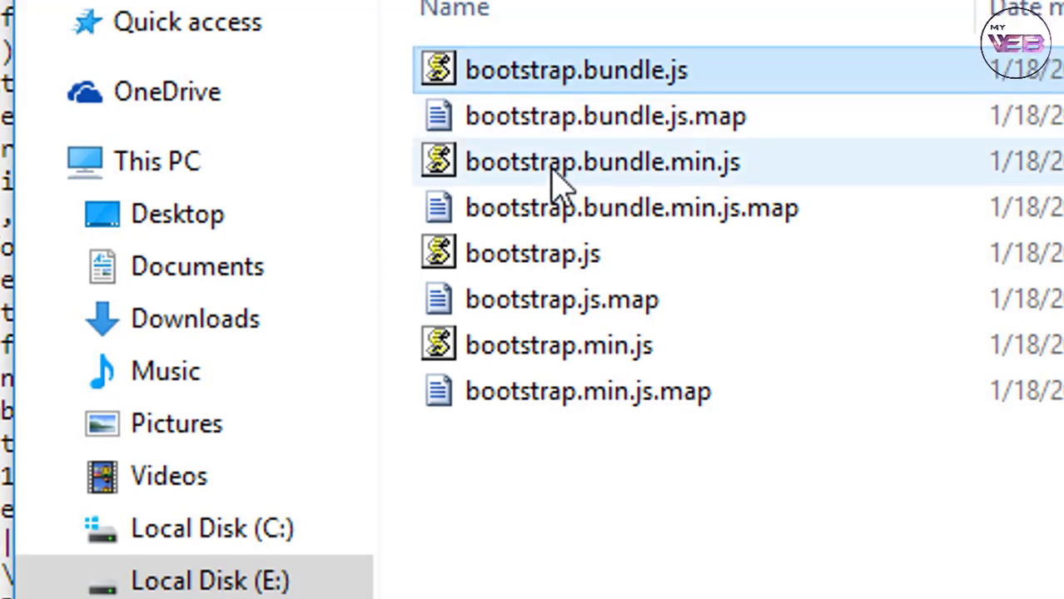
left_click(557, 185)
left_click(549, 88)
left_click(545, 174)
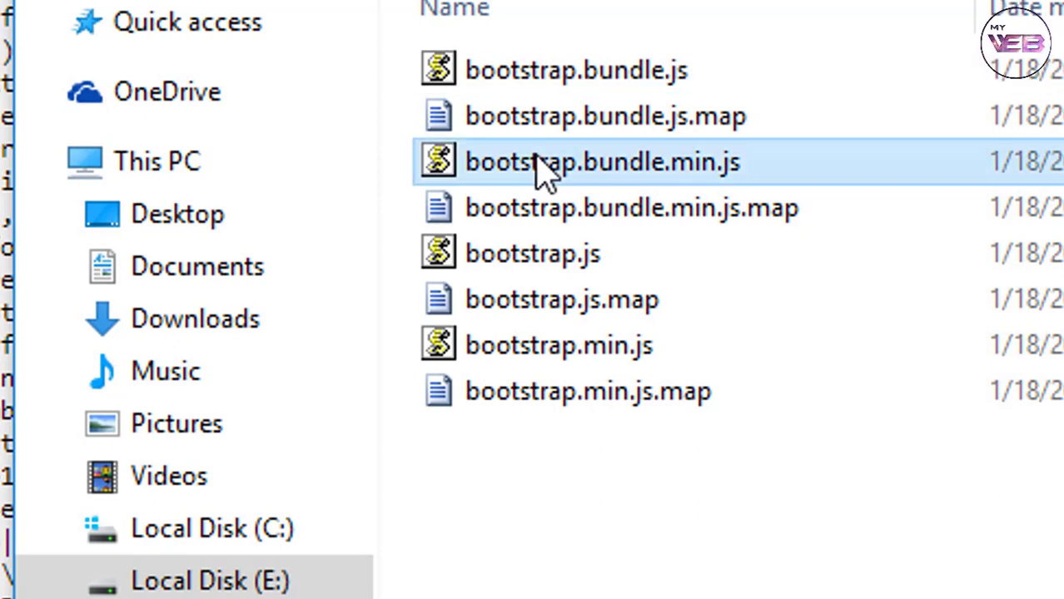
left_click(530, 260, "ctrl")
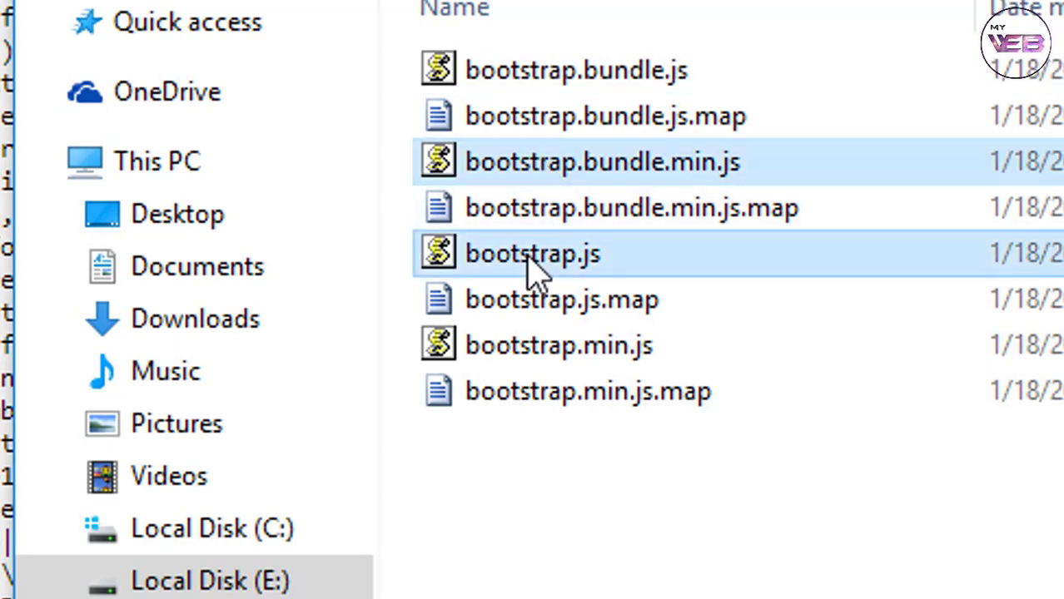
left_click(536, 265)
left_click(593, 545)
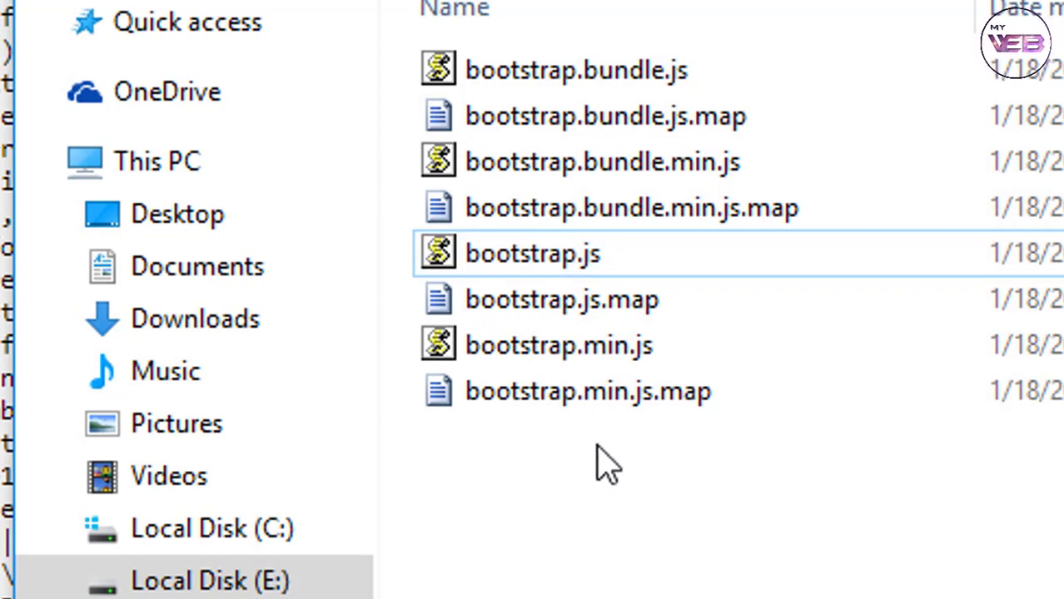
Move bootstrap.min.js and bootstrap.bundle.min.js from Bootstrap's dist\js folder into the ecom project's js folder.
left_click(546, 362)
left_click(551, 165, "ctrl")
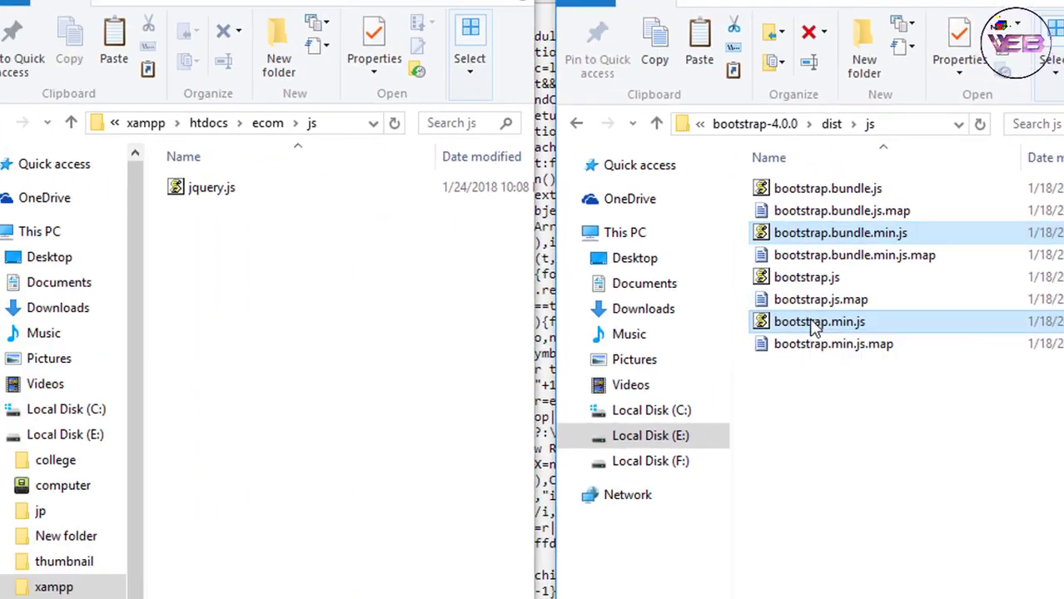
left_click_drag(816, 327, 361, 292)
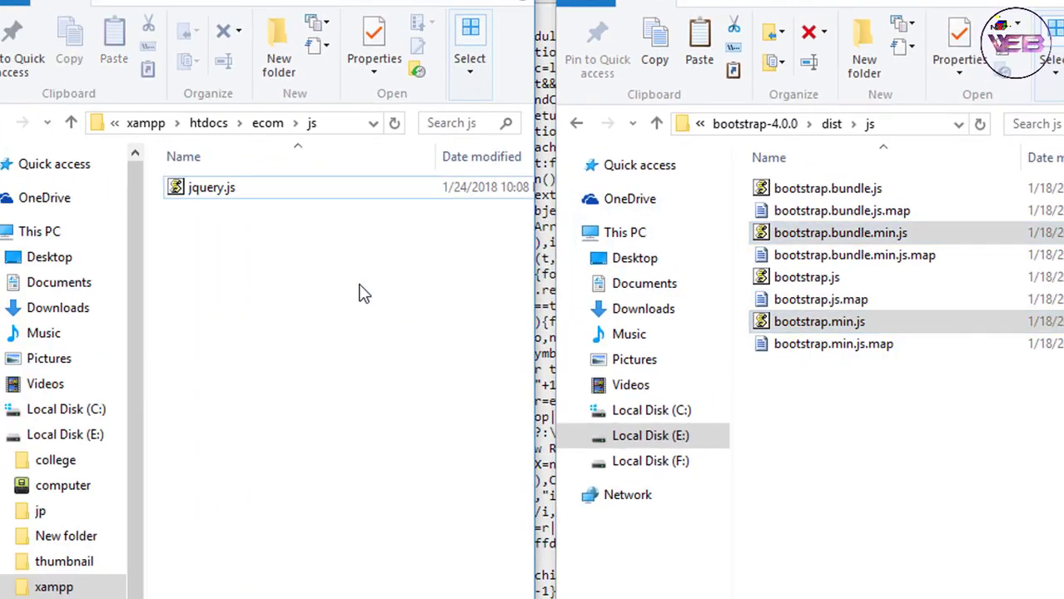
left_click(279, 314)
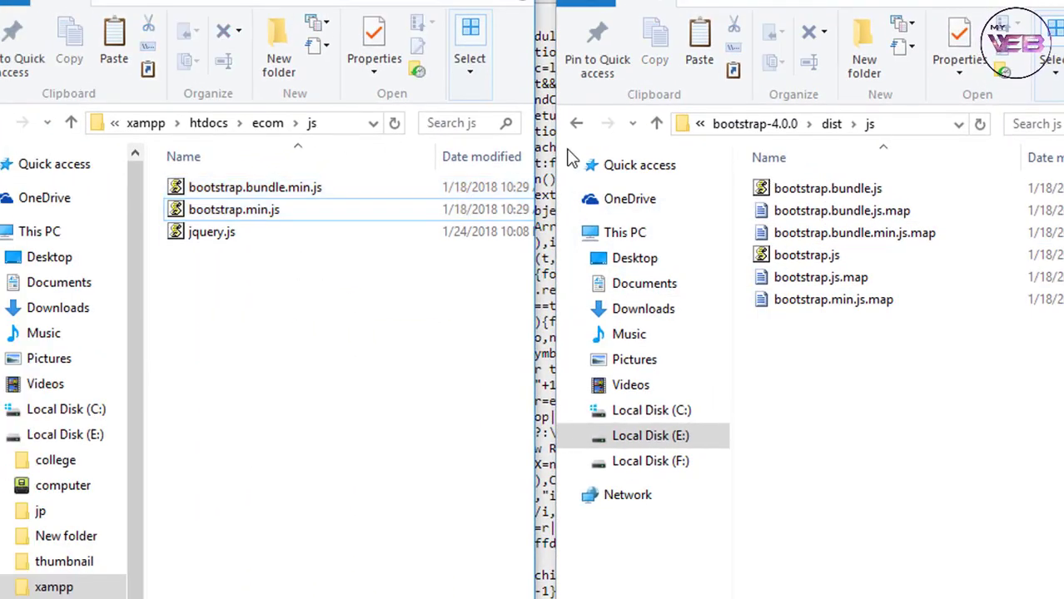
left_click(576, 125)
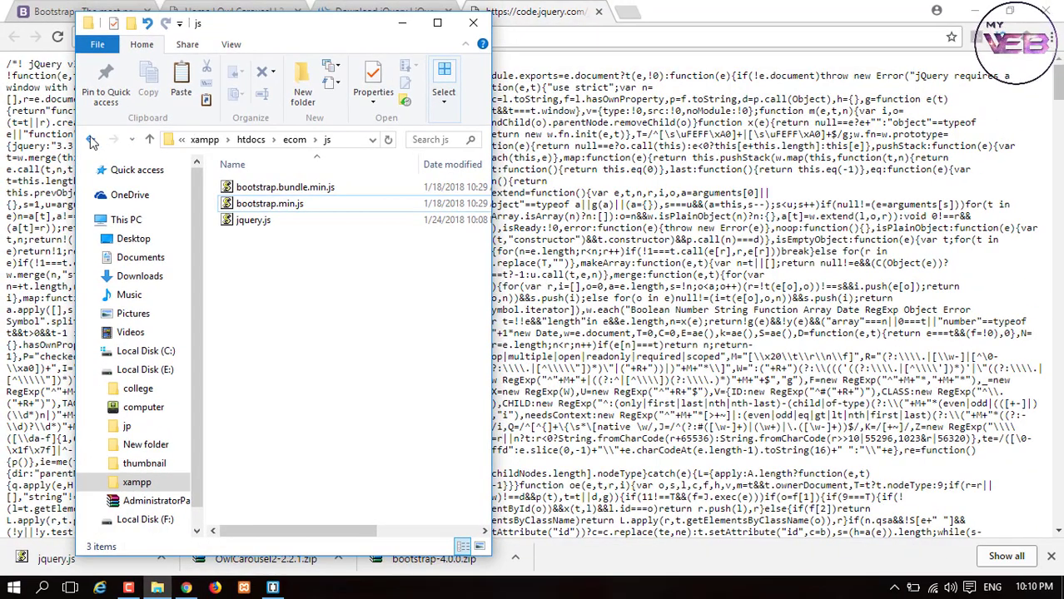
Return to the ecom folder and delete the extracted bootstrap-4.0.0 folder.
left_click(91, 142)
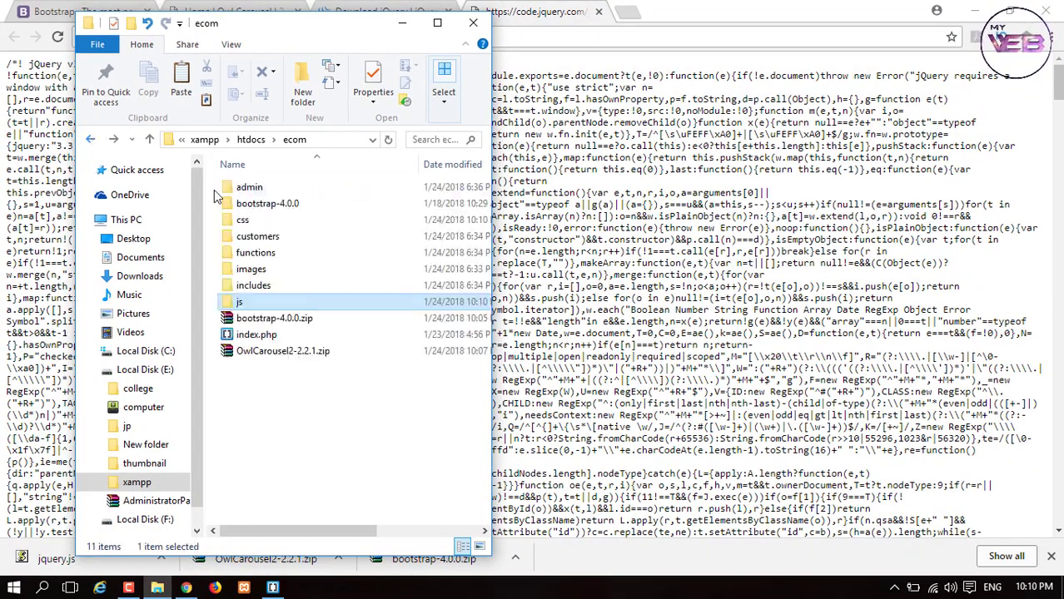
left_click(284, 204)
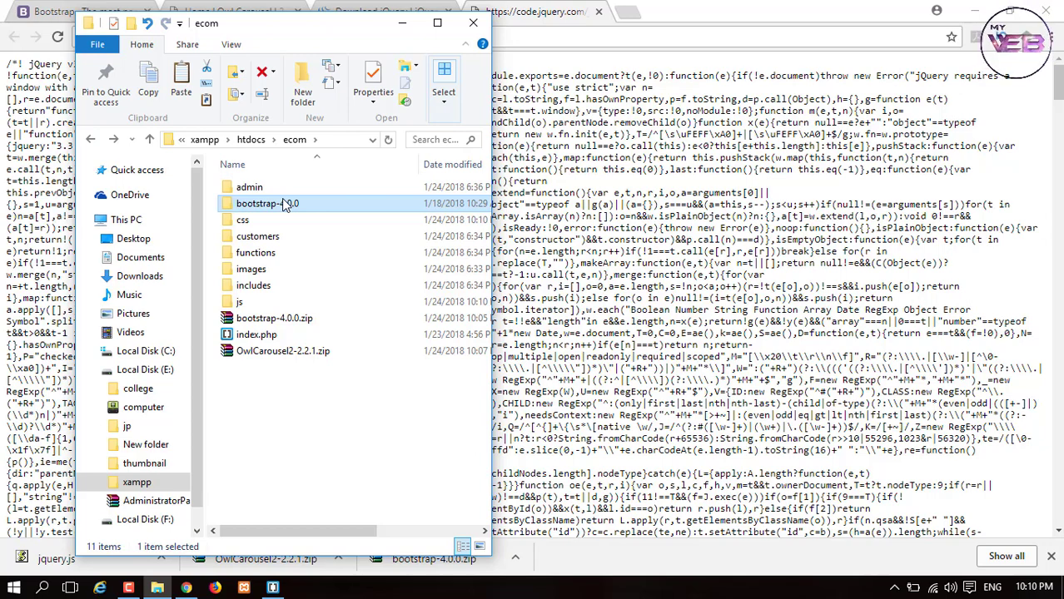
key("Delete")
key("Return")
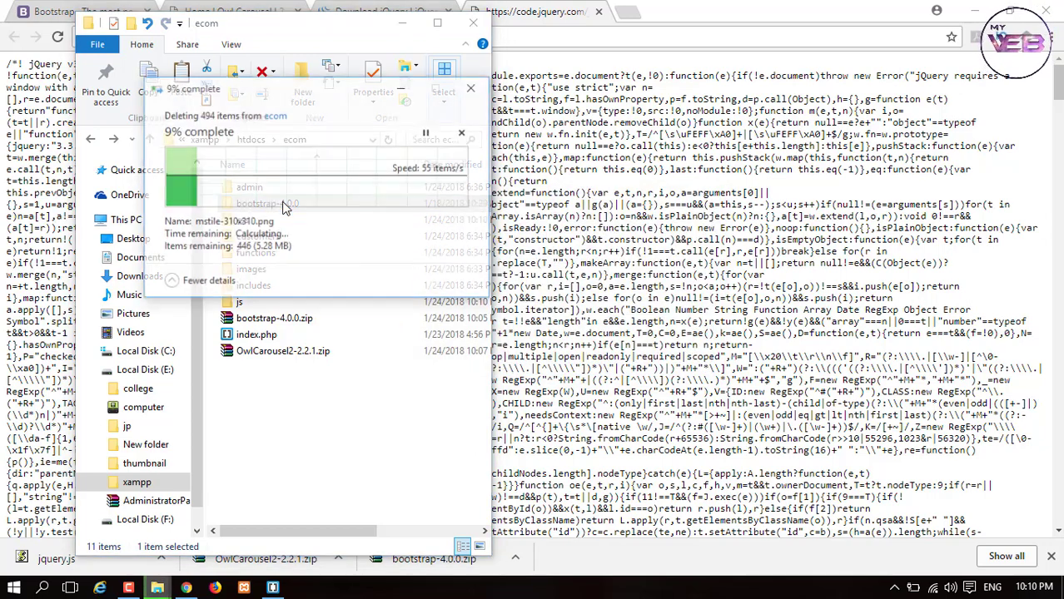
Permanently delete bootstrap-4.0.0.zip from the ecom folder.
left_click(285, 399)
left_click(271, 319)
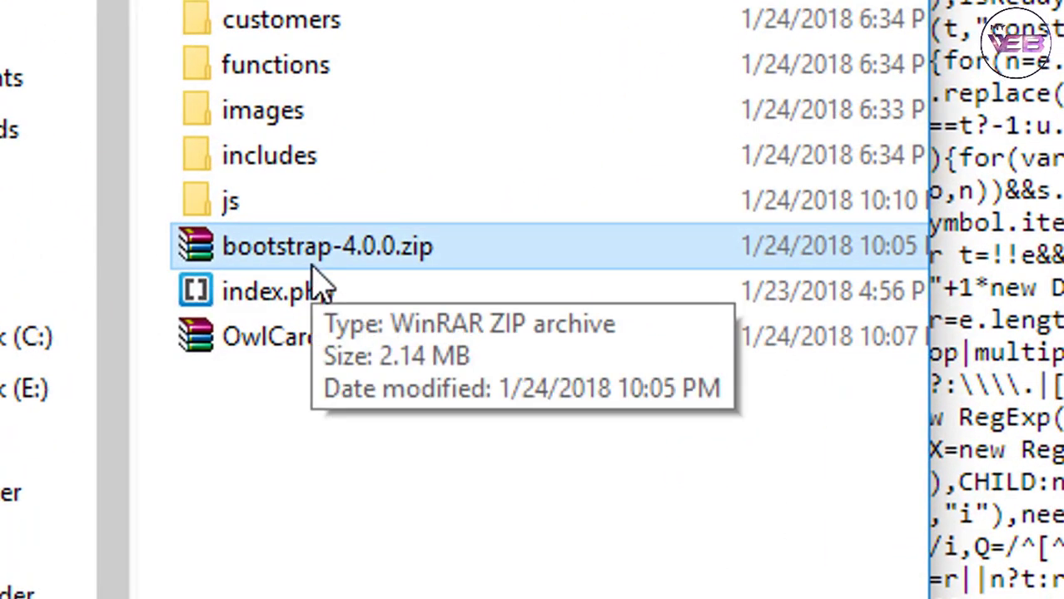
key("shift+Delete")
key("Return")
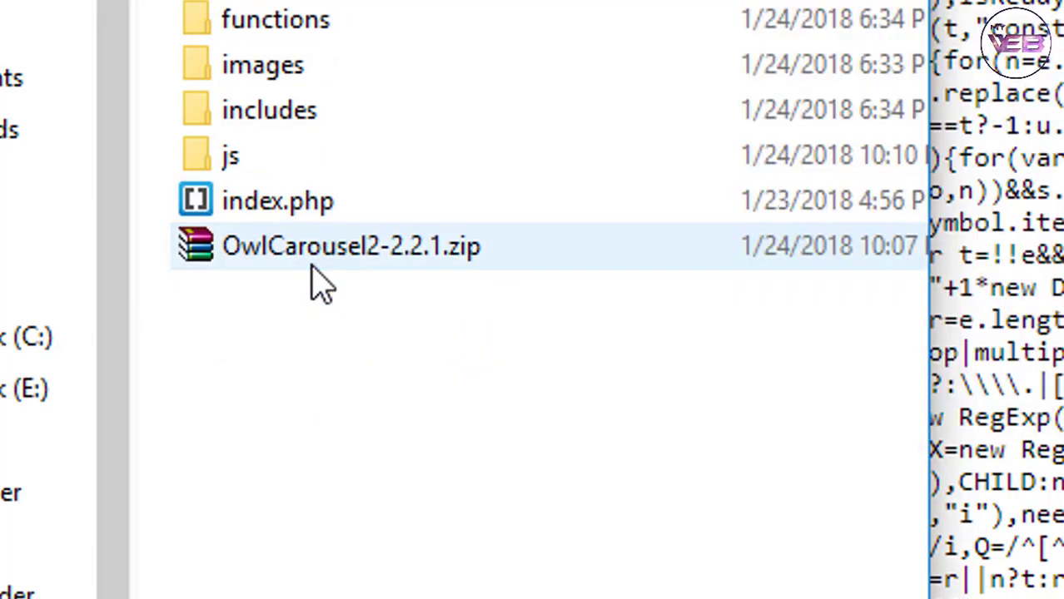
Extract OwlCarousel2-2.2.1.zip directly into the ecom folder and open the extracted folder in a new window.
right_click(270, 250)
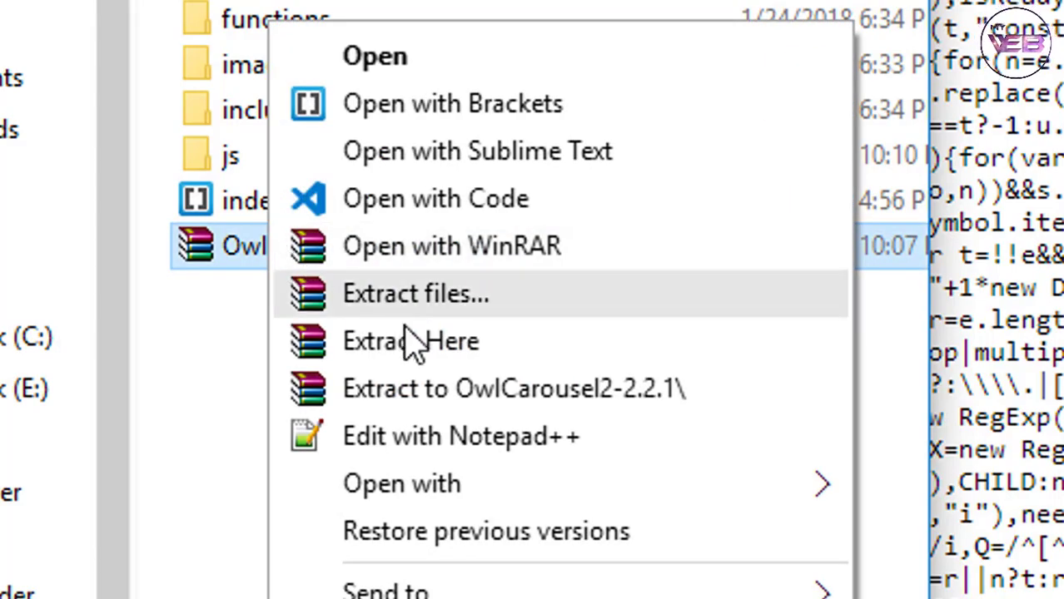
left_click(407, 347)
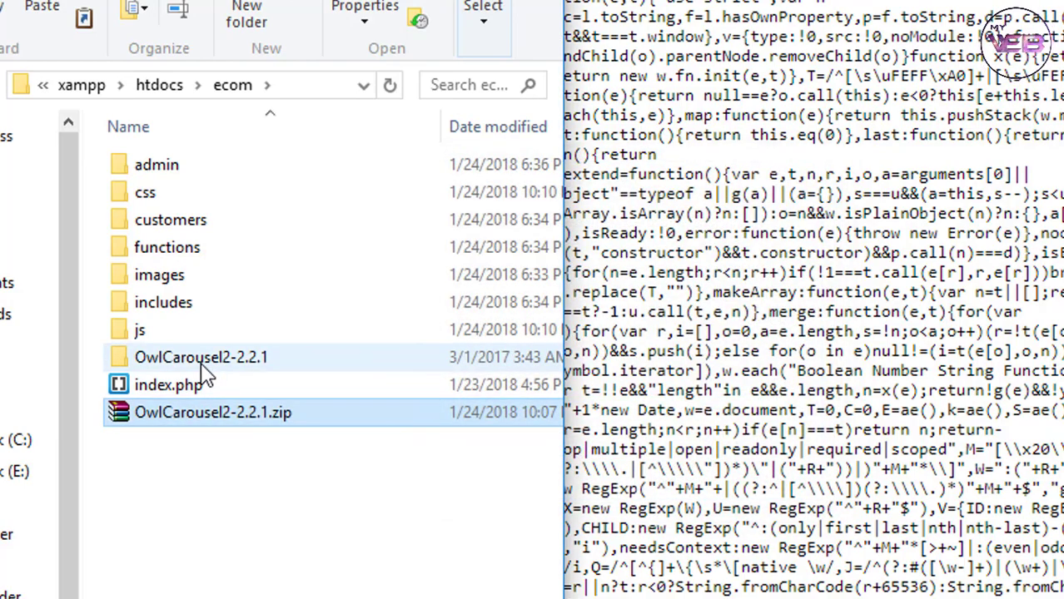
left_click(194, 361)
right_click(195, 358)
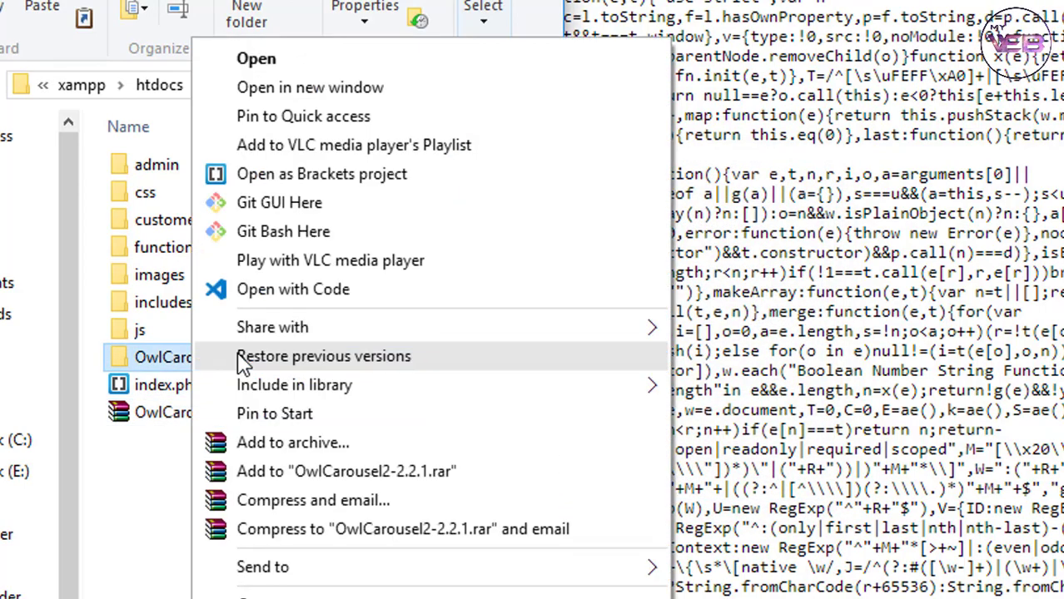
left_click(274, 85)
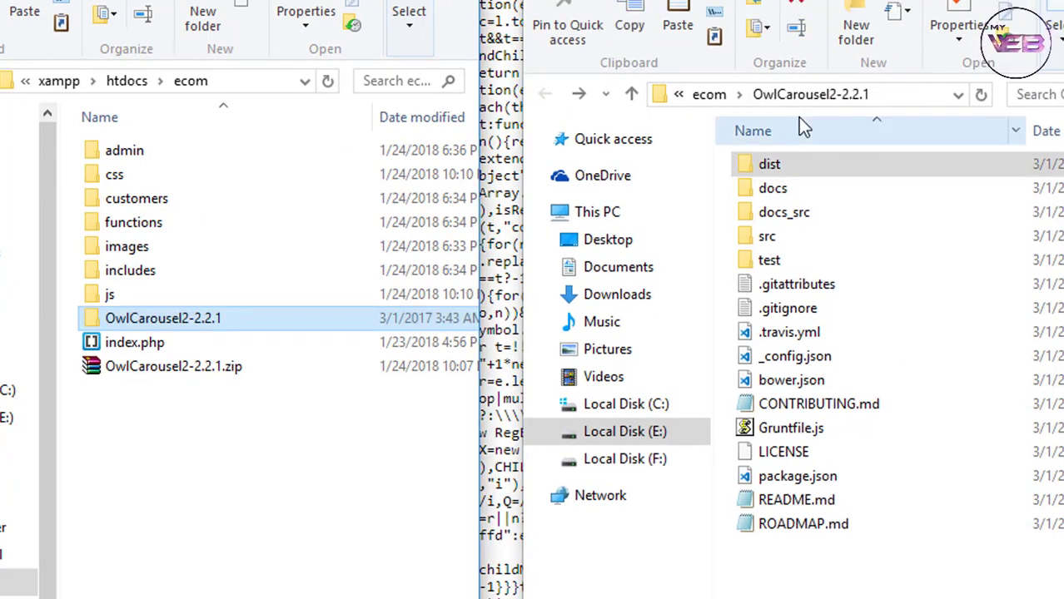
Move all files from Owl Carousel's dist\assets folder into the ecom css folder and go back to dist.
left_click(778, 163)
double_click(774, 167)
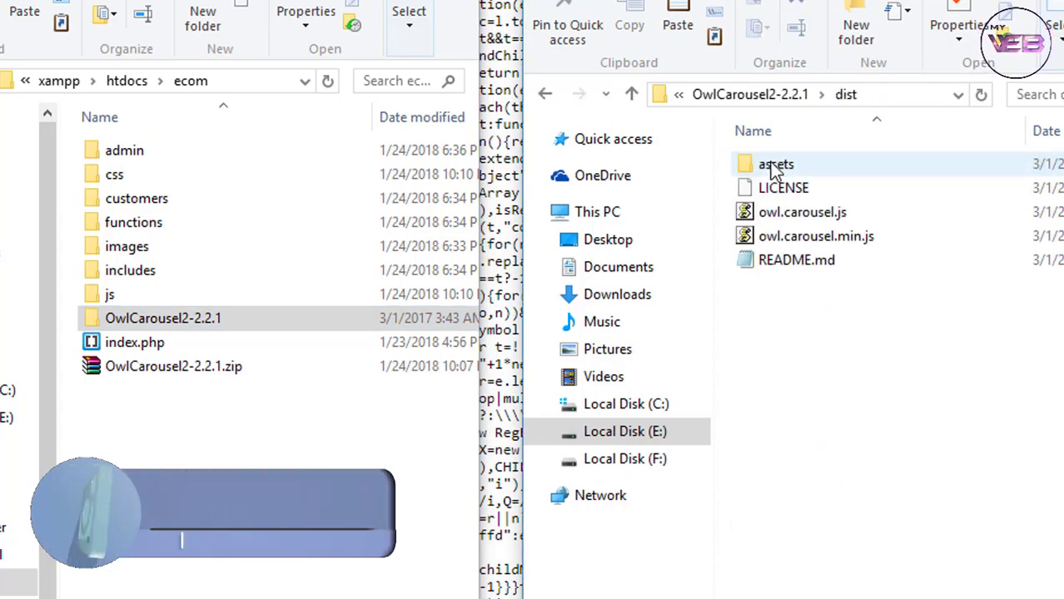
double_click(791, 166)
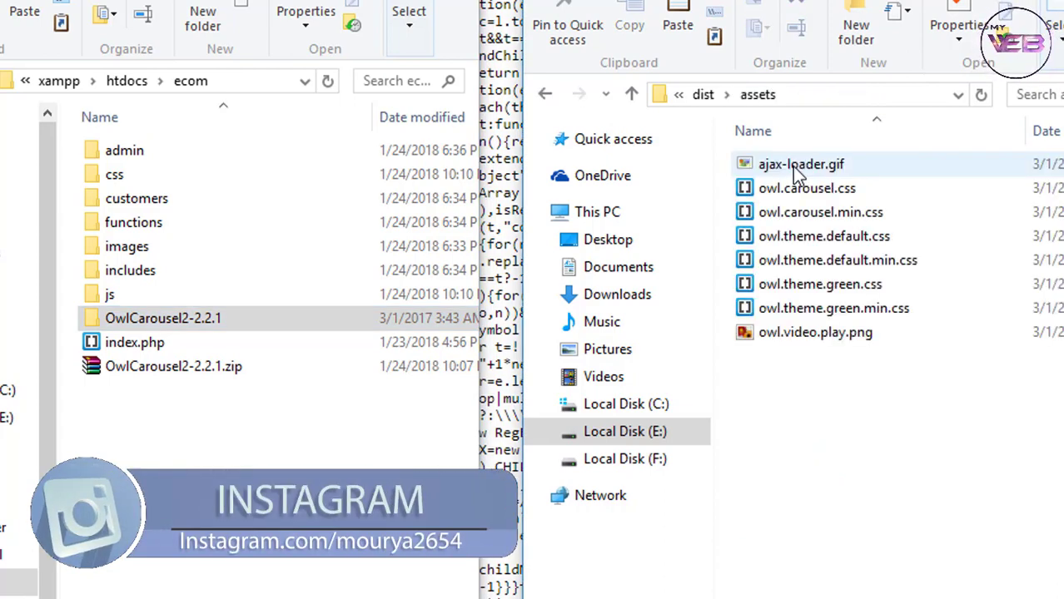
left_click(544, 94)
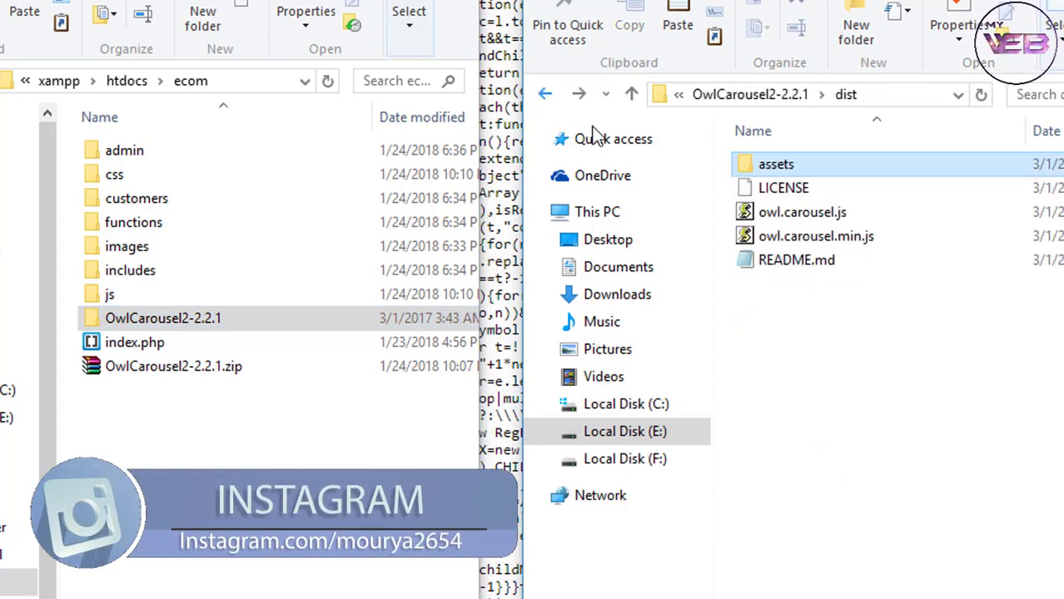
double_click(790, 169)
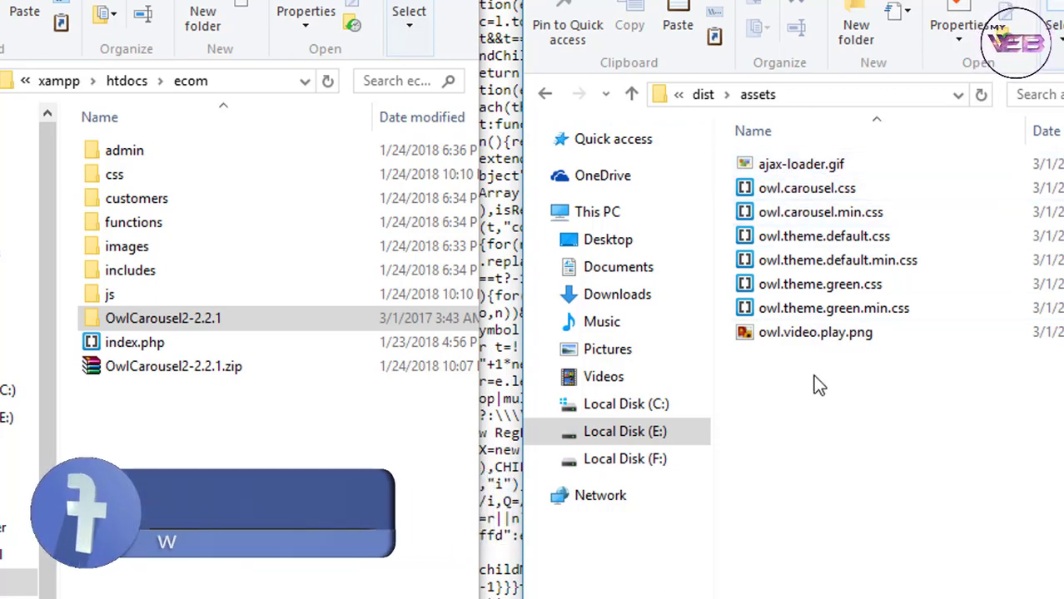
left_click_drag(813, 374, 245, 178)
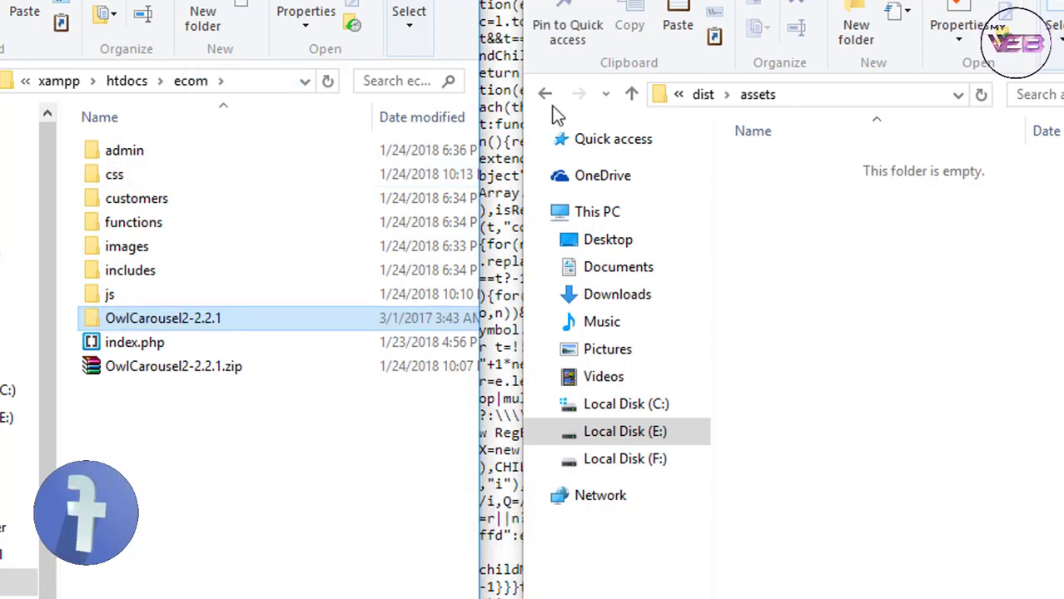
left_click(545, 94)
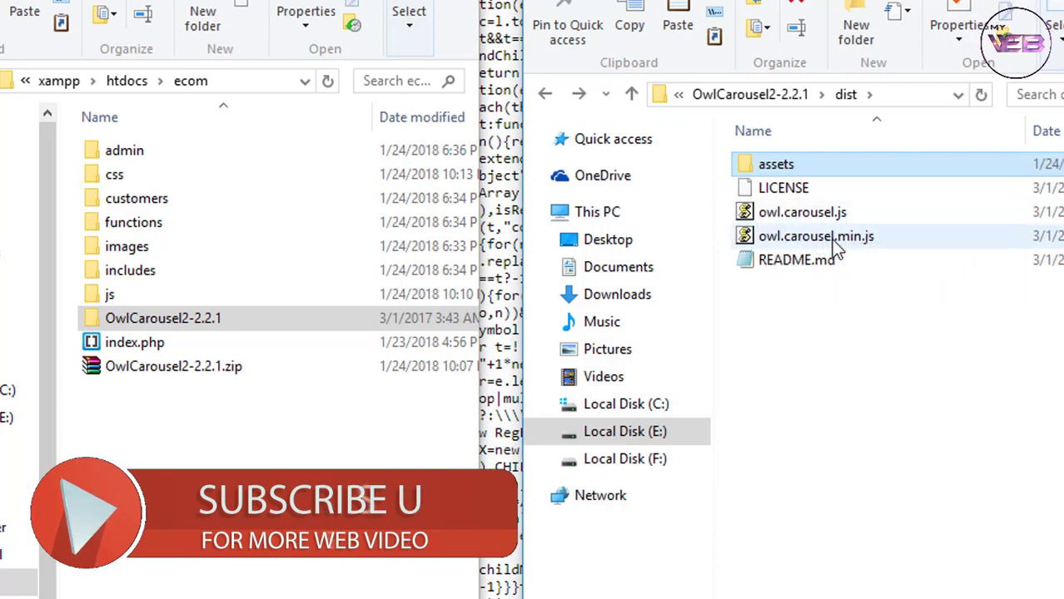
Move owl.carousel.js and owl.carousel.min.js from dist into the ecom js folder and check the assets folder for leftover files.
left_click(741, 213)
left_click(815, 240, "shift")
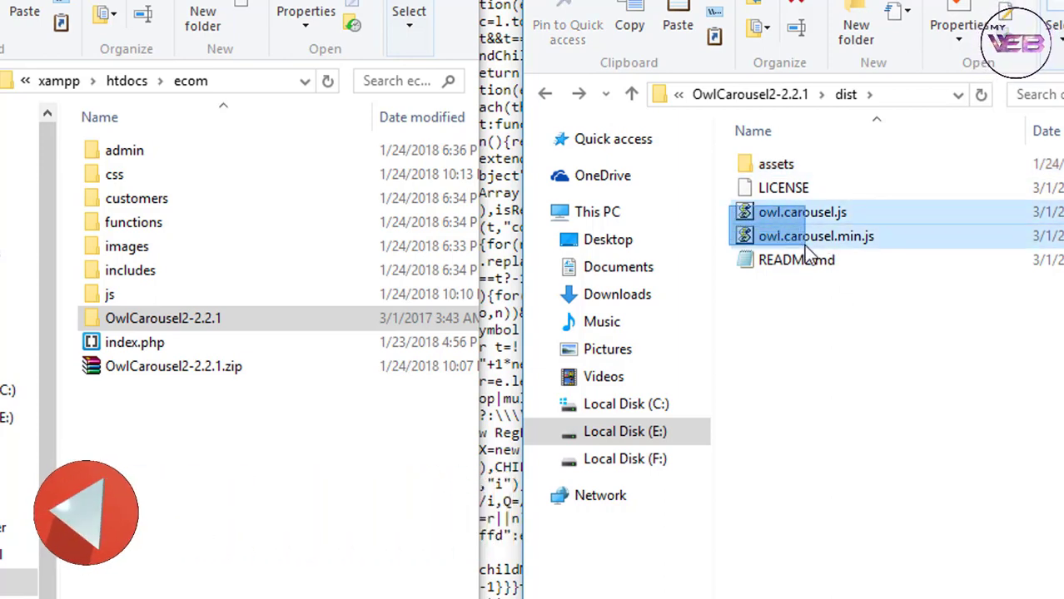
left_click_drag(812, 216, 206, 291)
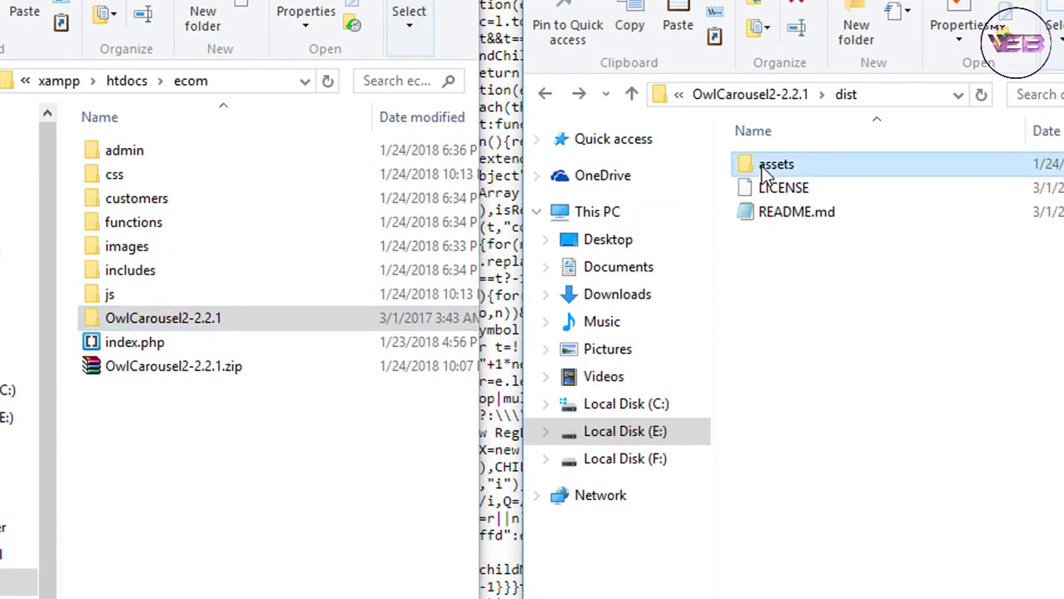
double_click(761, 166)
left_click(545, 94)
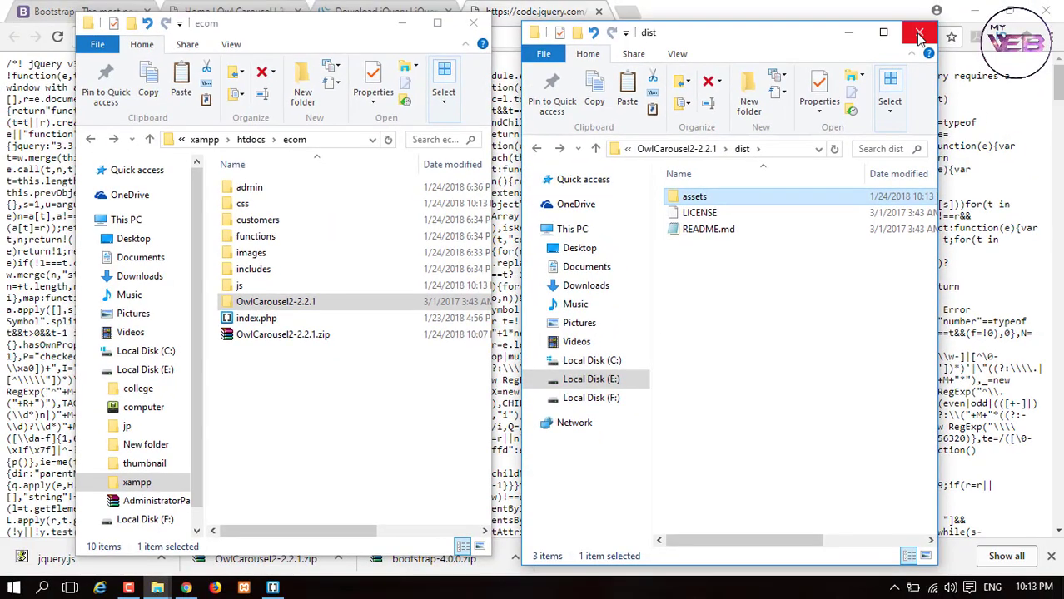
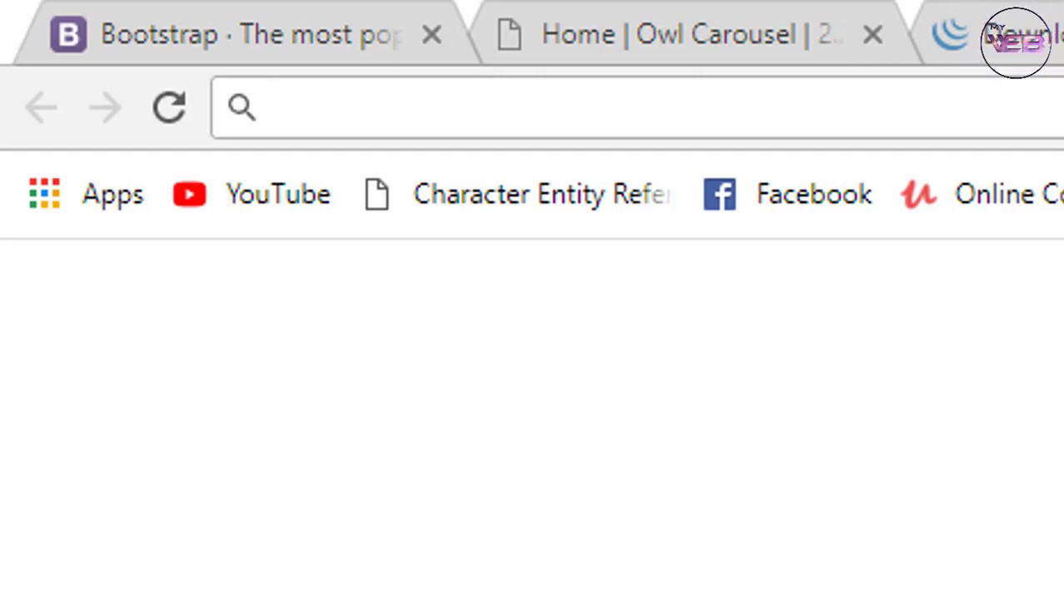
Switch to Chrome and open the website vmedu.in/owl.
type("vmed")
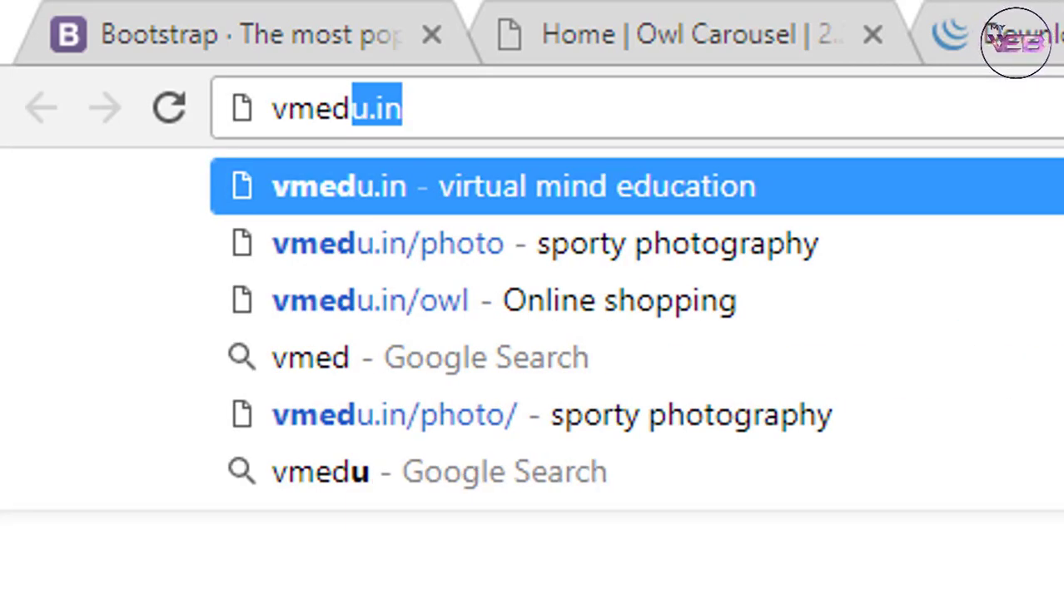
type("u.in/")
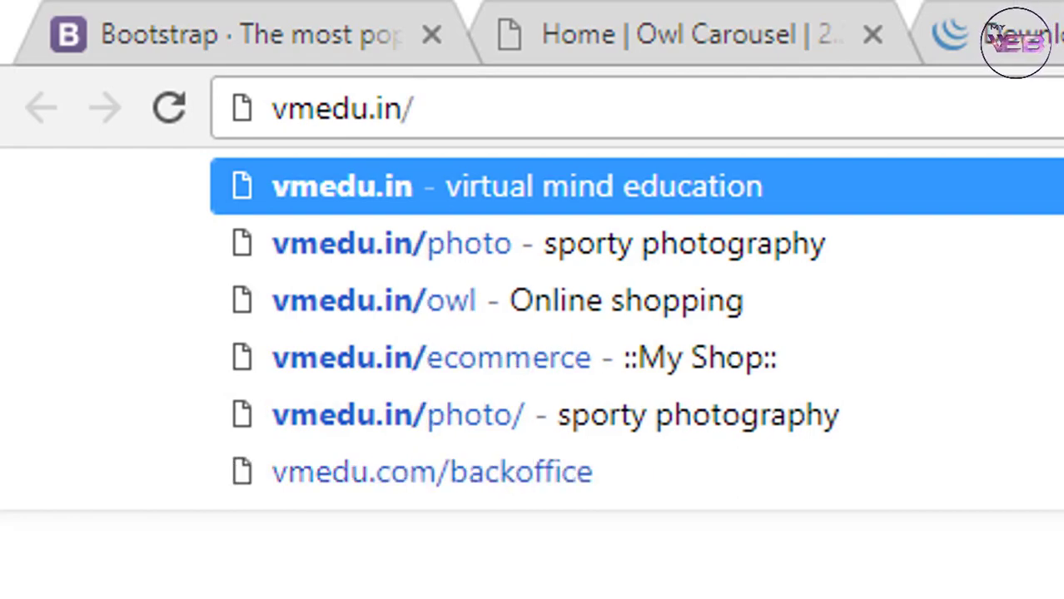
type("owl")
key("Return")
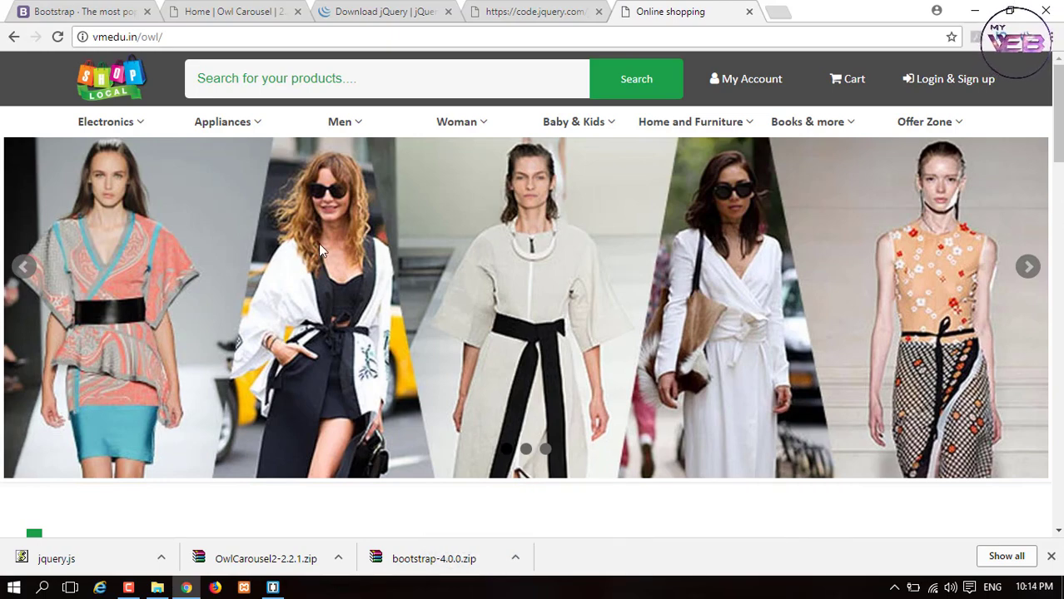
Step backward and forward through the shop page's banner carousel to examine its slides.
left_click(25, 267)
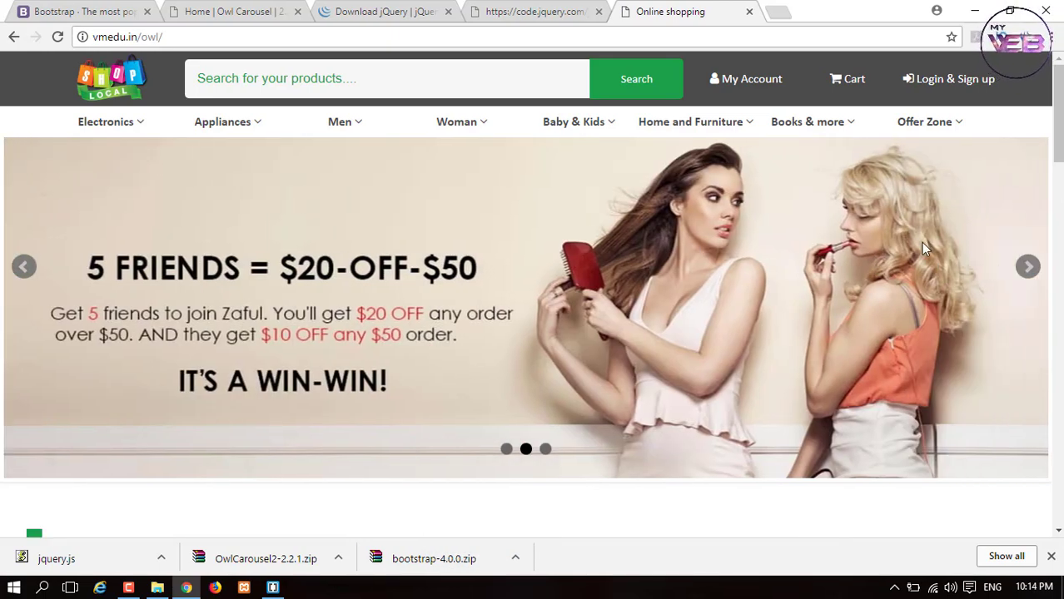
left_click(1025, 273)
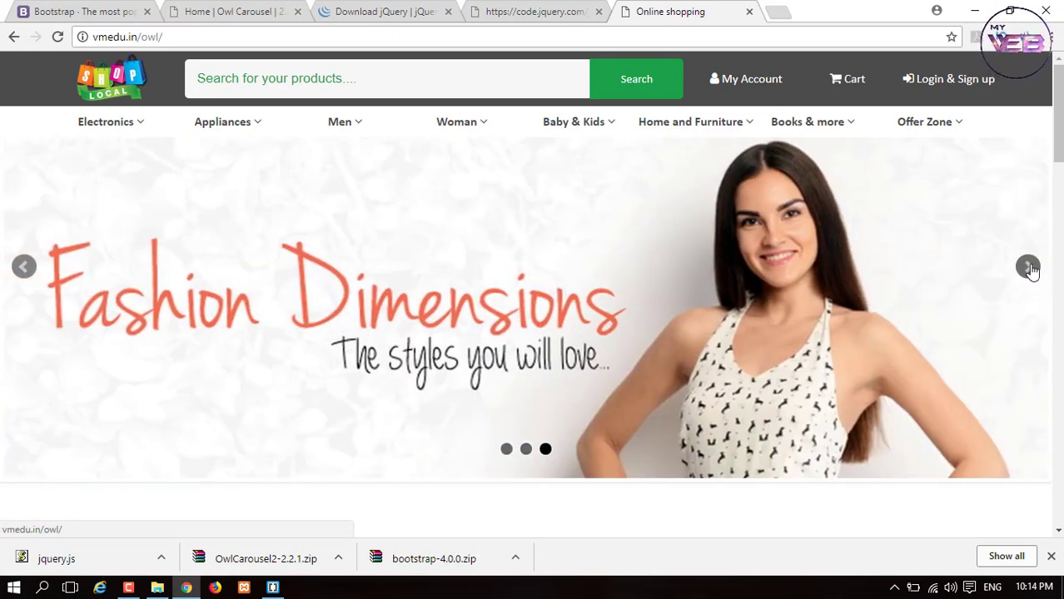
left_click(1028, 268)
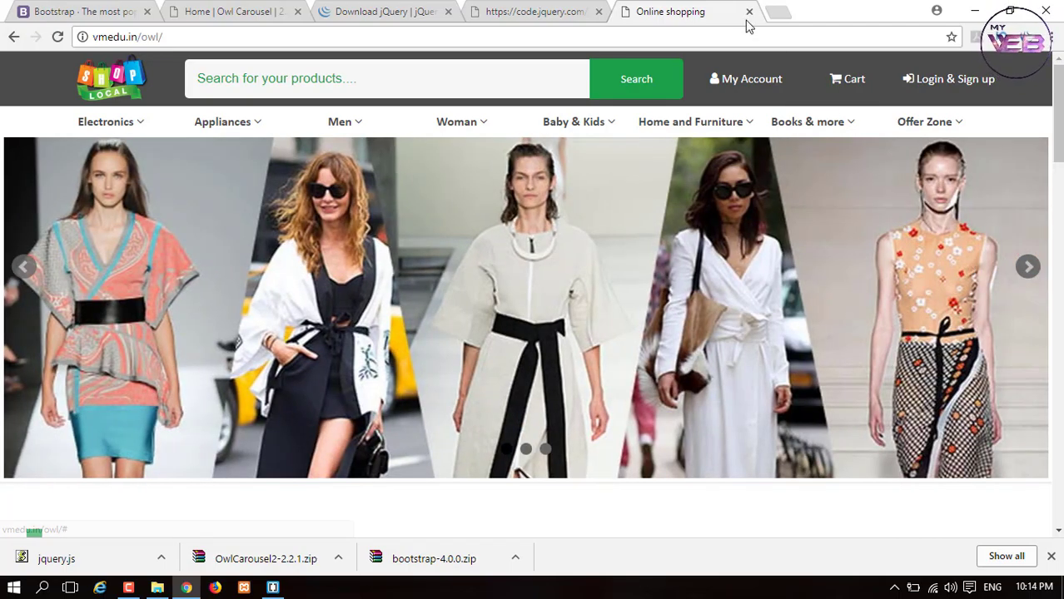
Close the Online shopping page, open bxslider.com in a new tab and go to its Install page.
left_click(749, 13)
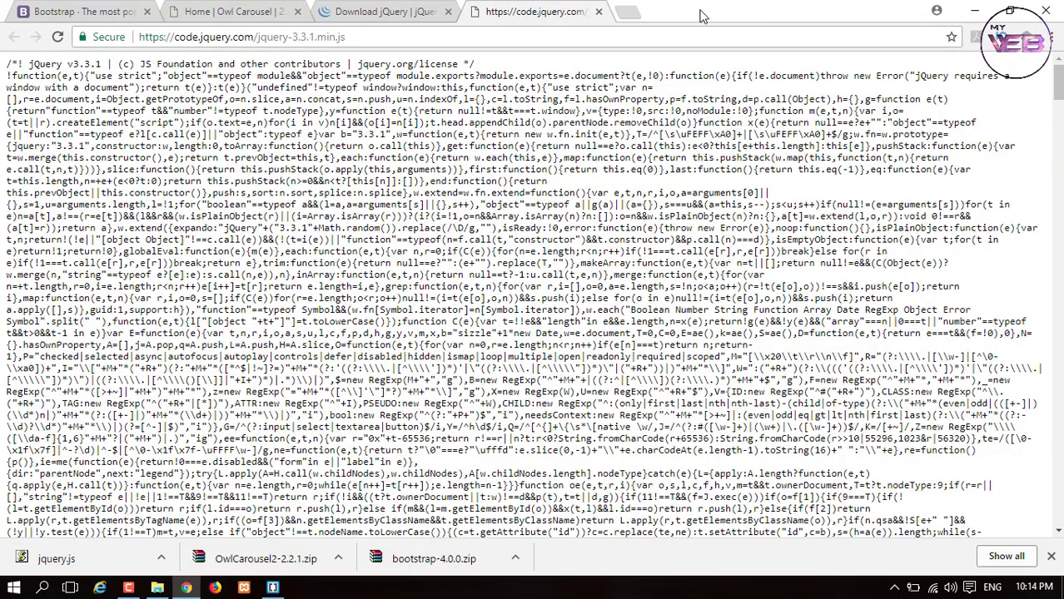
left_click(631, 13)
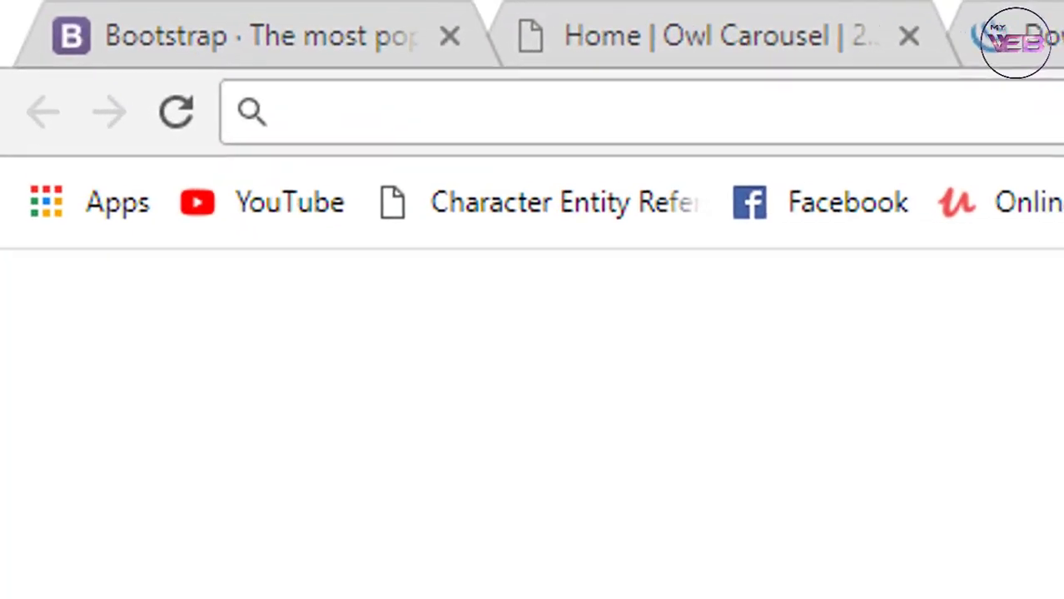
type("bxslider.com")
key("Return")
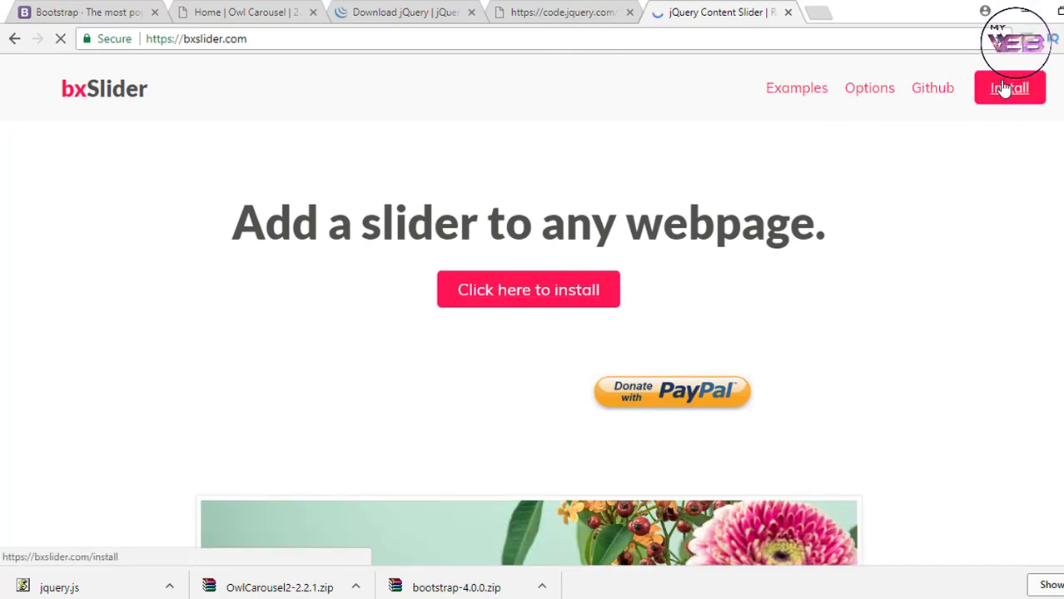
left_click(1005, 89)
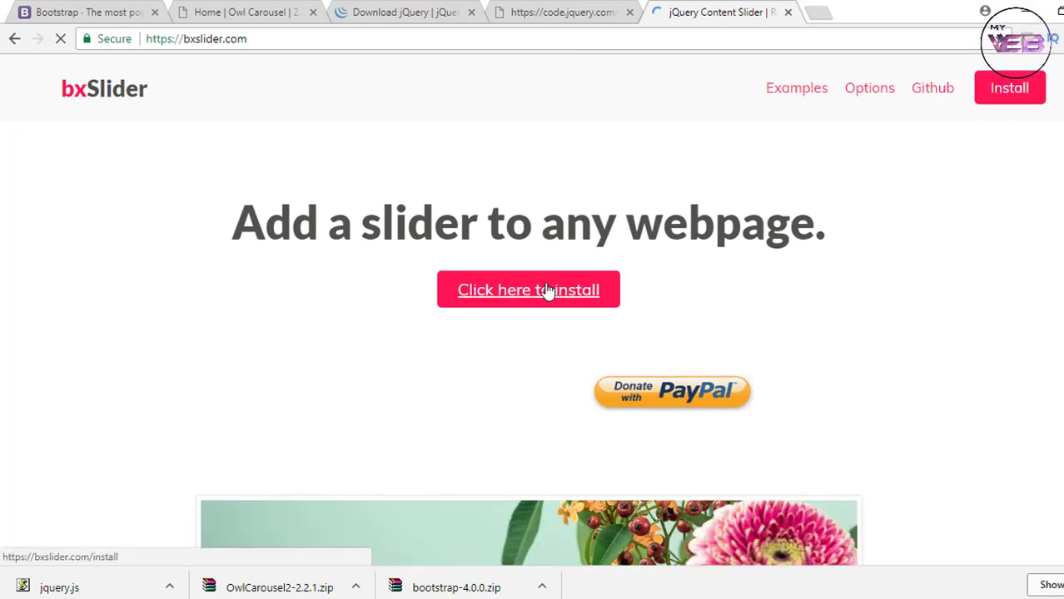
left_click(485, 301)
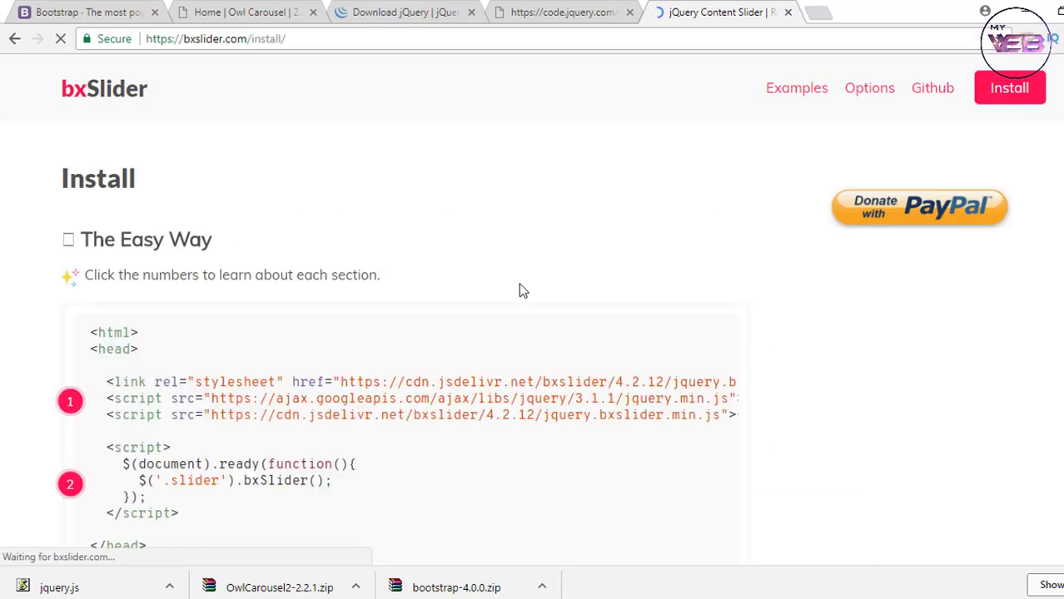
Download the manual-install jquery.bxslider.zip and save it as bxslider-4-4.2.12.zip in the ecom folder.
scroll(256, 259, "down", 3)
scroll(256, 258, "down", 5)
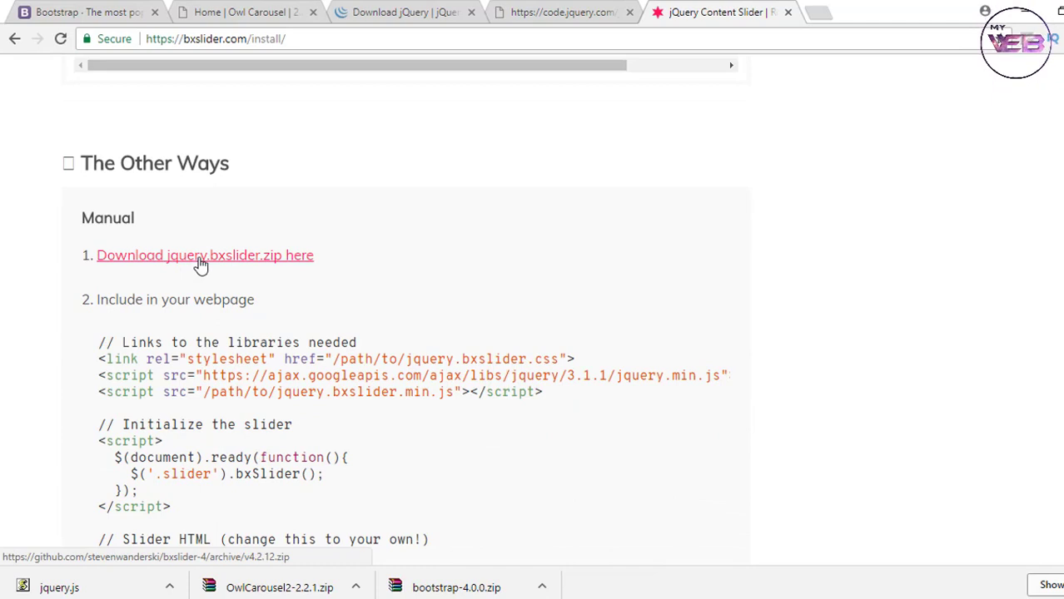
left_click(199, 257)
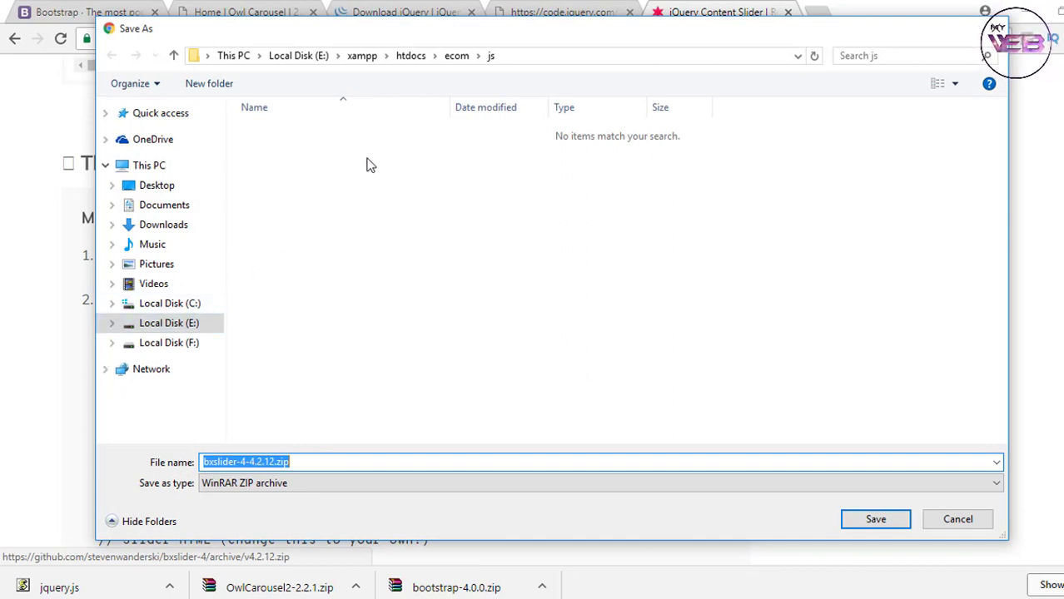
left_click(454, 55)
left_click(875, 522)
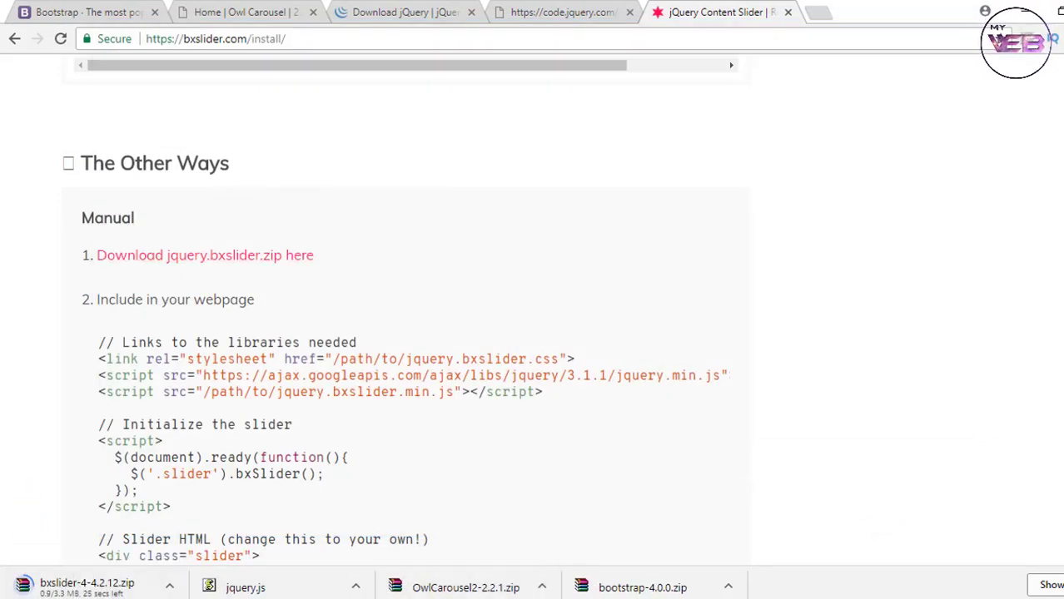
Check the bxSlider download's progress in the ecom folder and the browser's download list.
key("alt+Tab")
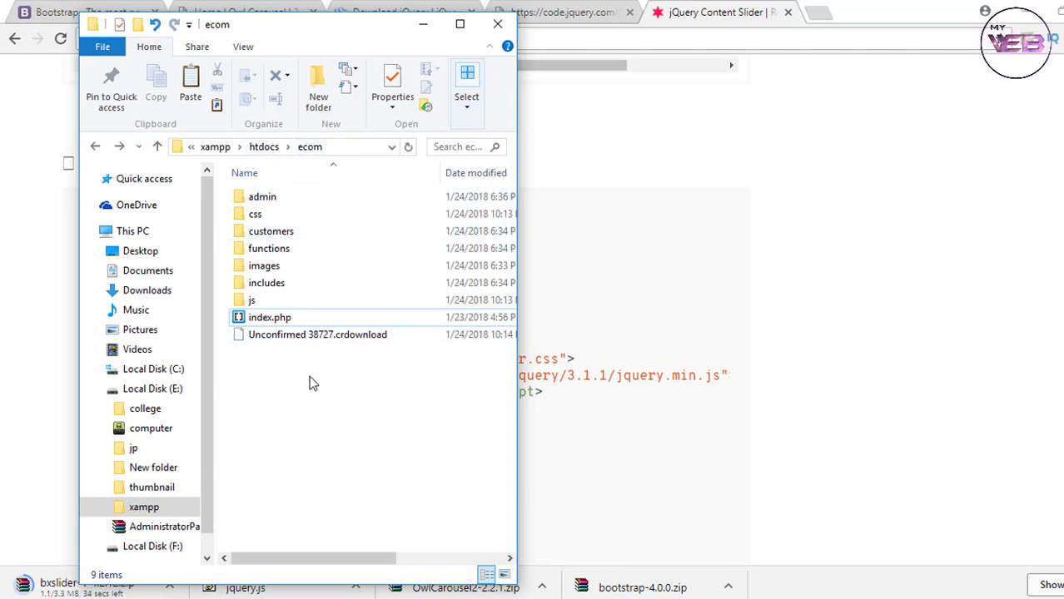
left_click(44, 347)
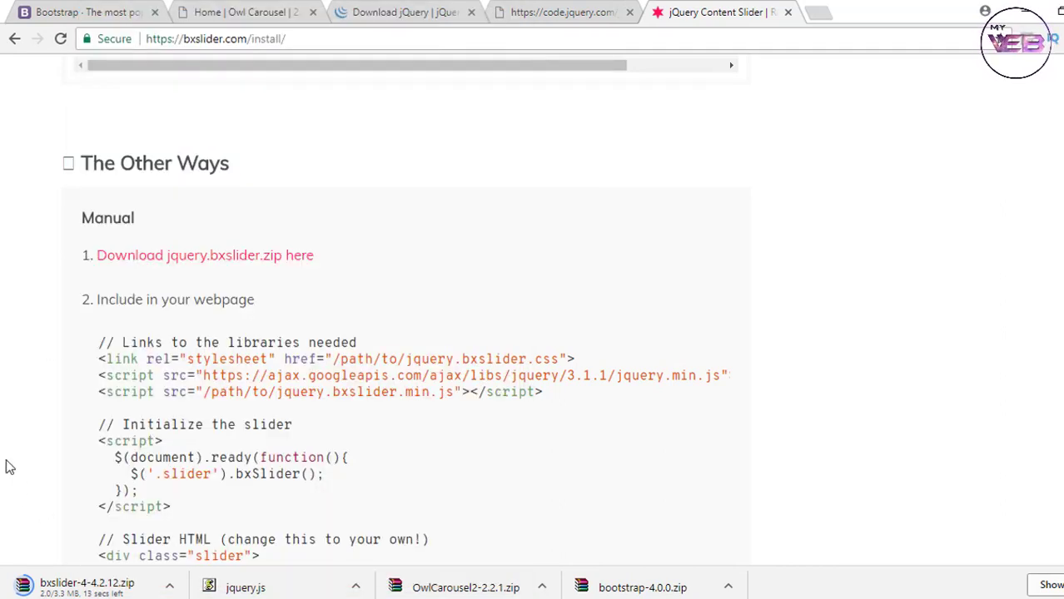
key("ctrl+j")
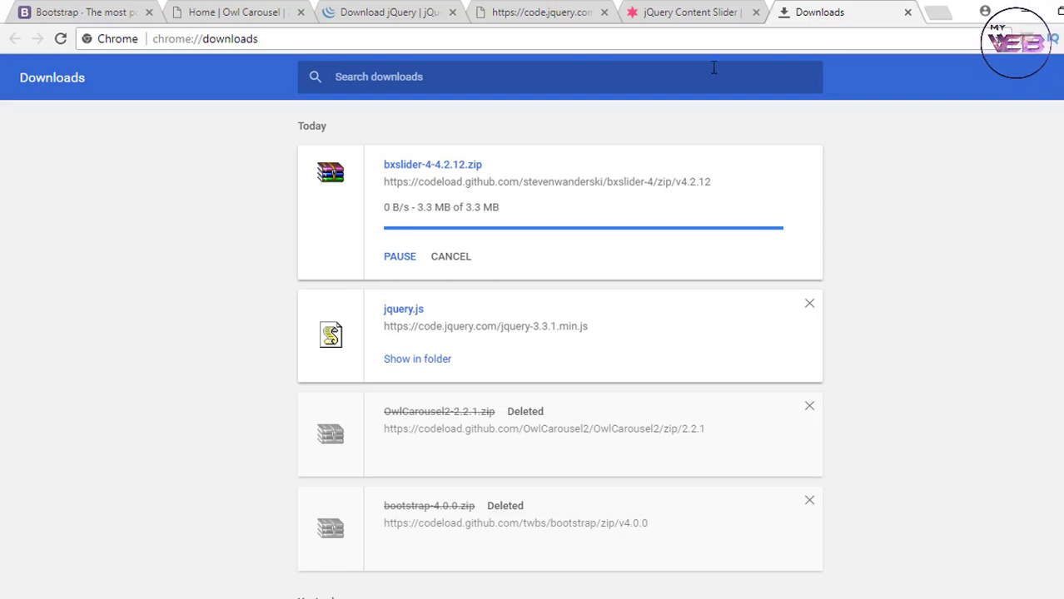
left_click(907, 11)
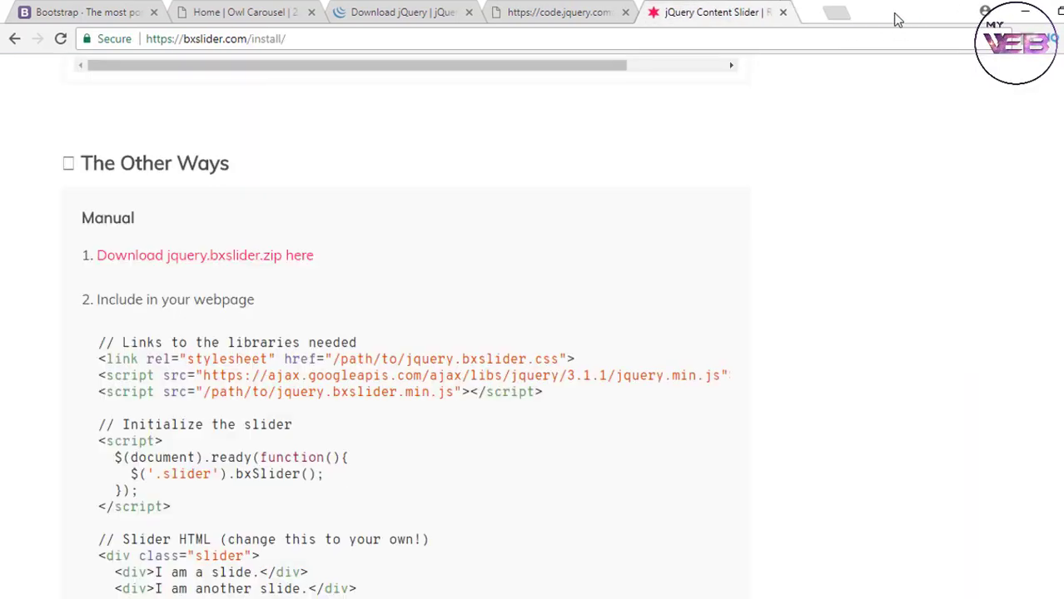
Close the bxSlider, code.jquery.com, Owl Carousel and jQuery download pages and minimize the browser.
left_click(787, 13)
left_click(629, 12)
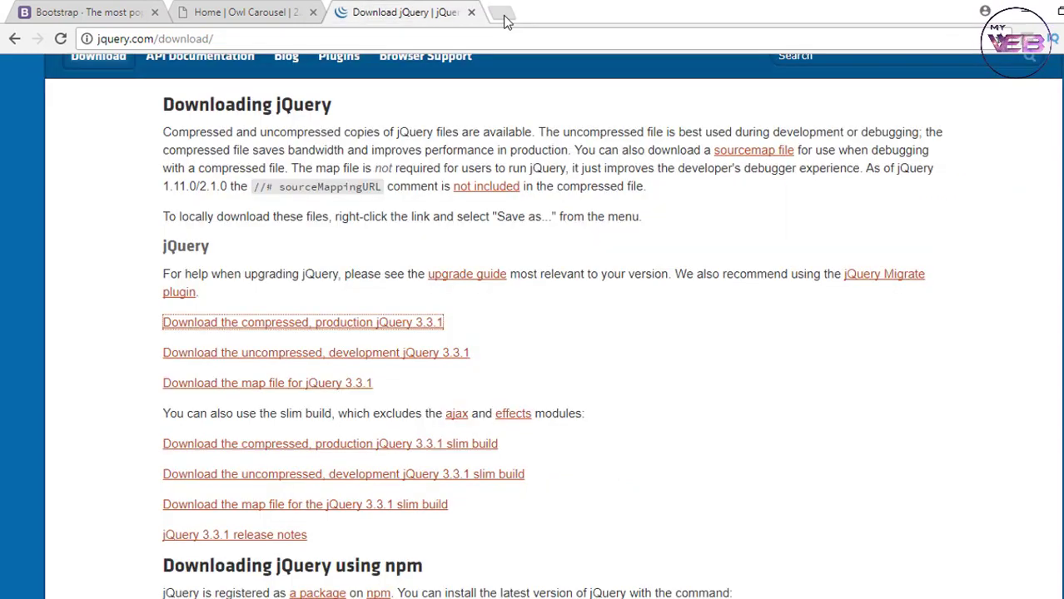
left_click(312, 12)
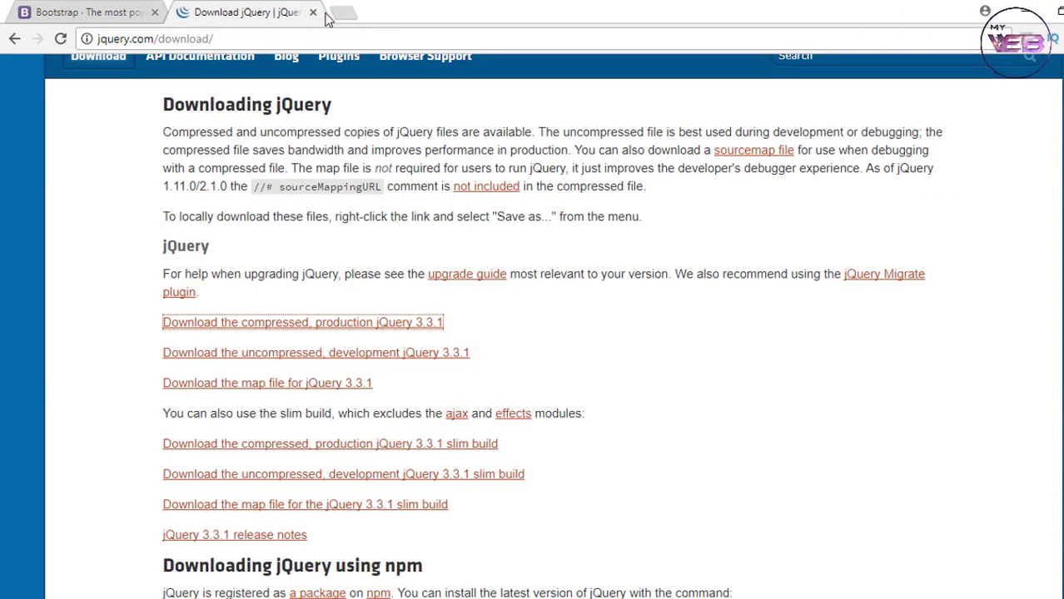
left_click(313, 13)
left_click(1024, 11)
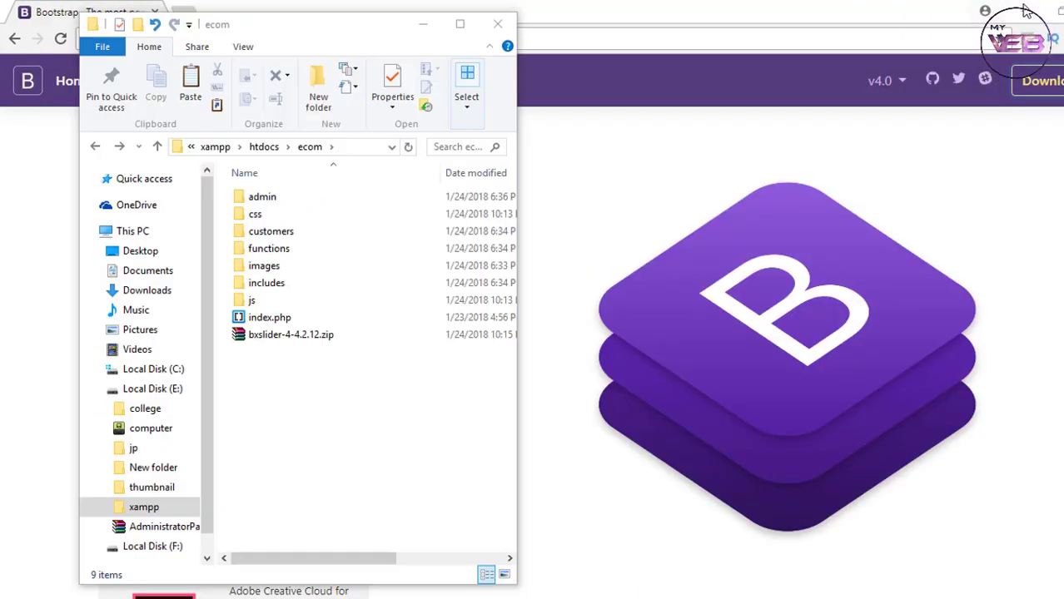
Extract bxslider-4-4.2.12.zip directly into the ecom folder.
left_click(278, 340)
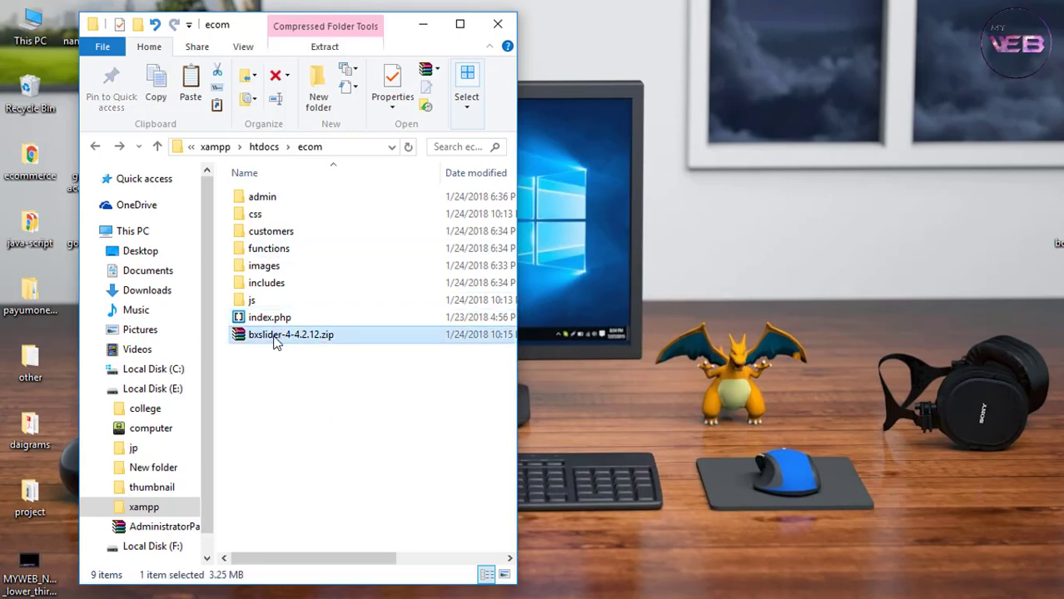
right_click(269, 338)
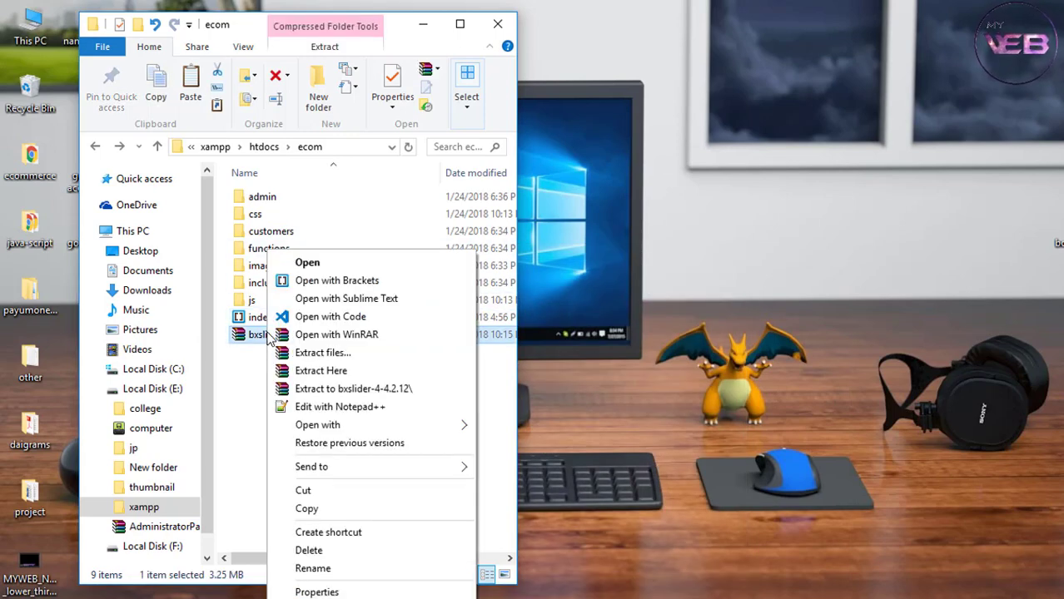
left_click(322, 372)
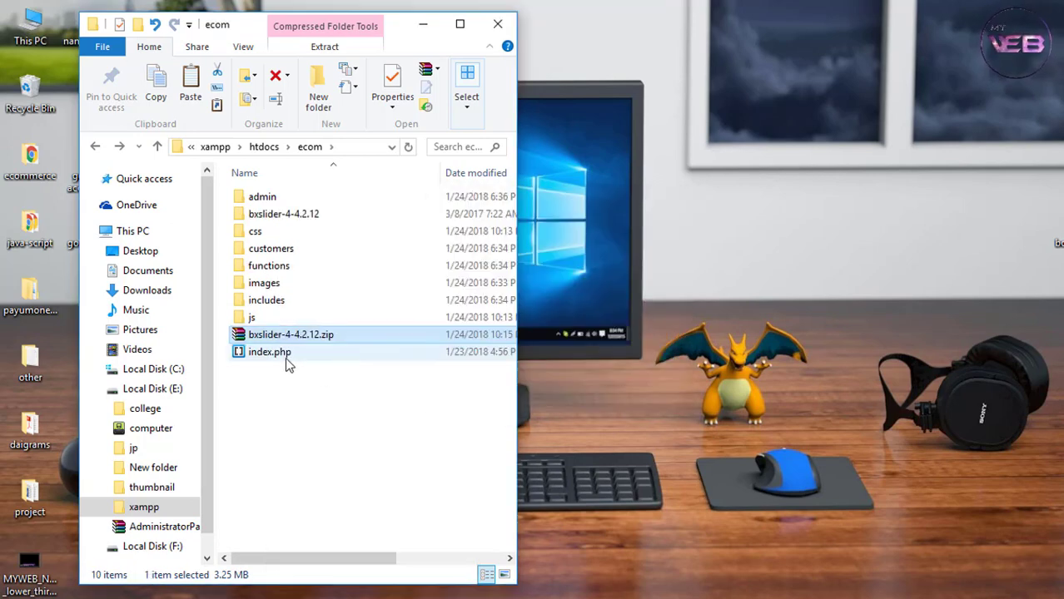
Open the extracted bxslider-4-4.2.12 folder in a second window and go into its dist folder.
left_click(274, 217)
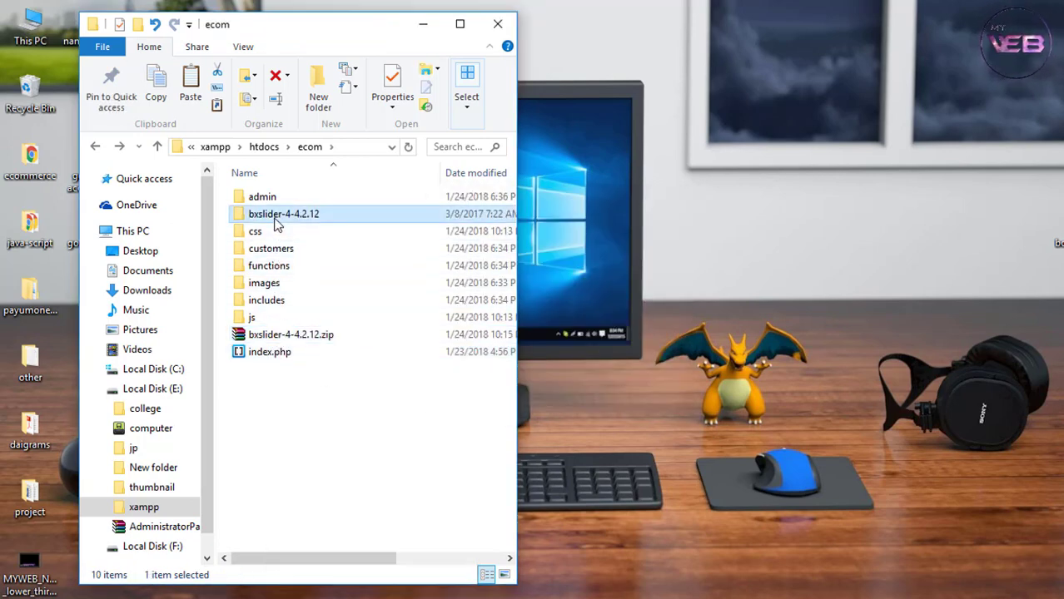
right_click(277, 225)
left_click(353, 146)
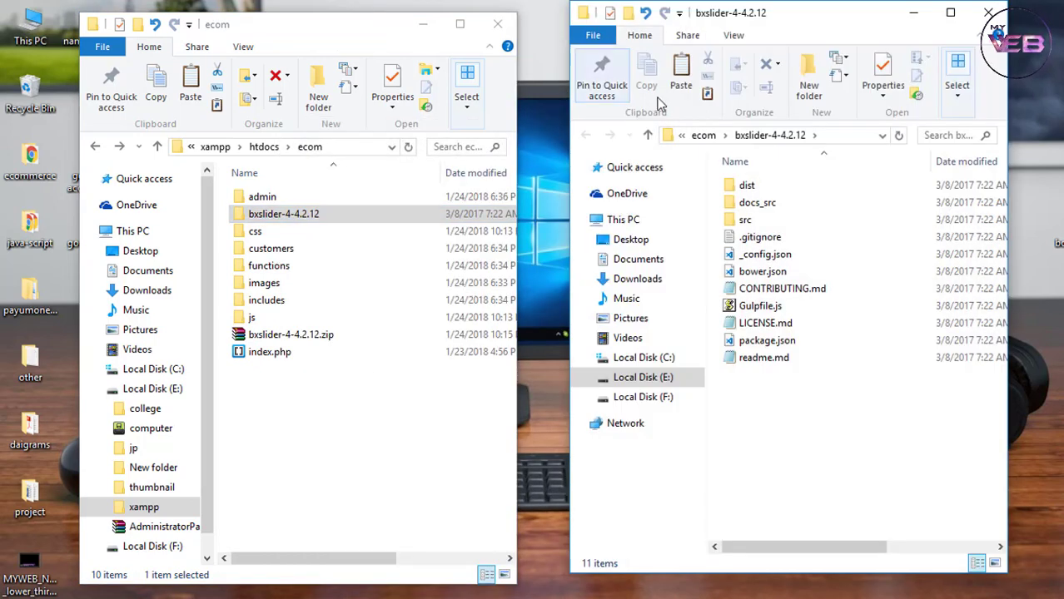
double_click(747, 185)
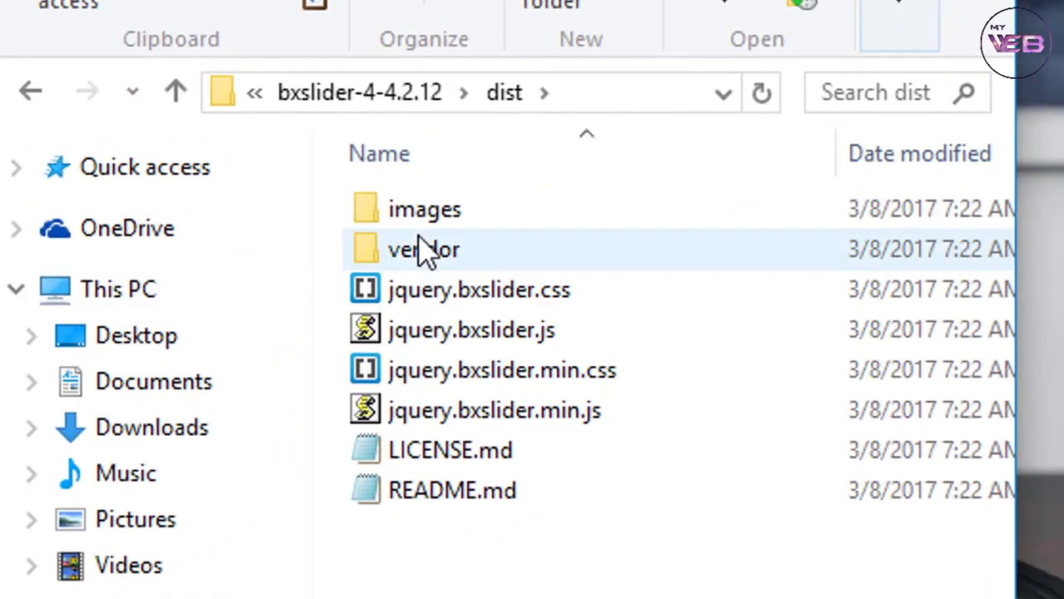
Move the images folder, jquery.bxslider.css and jquery.bxslider.min.css from dist into the ecom css folder.
left_click(684, 197)
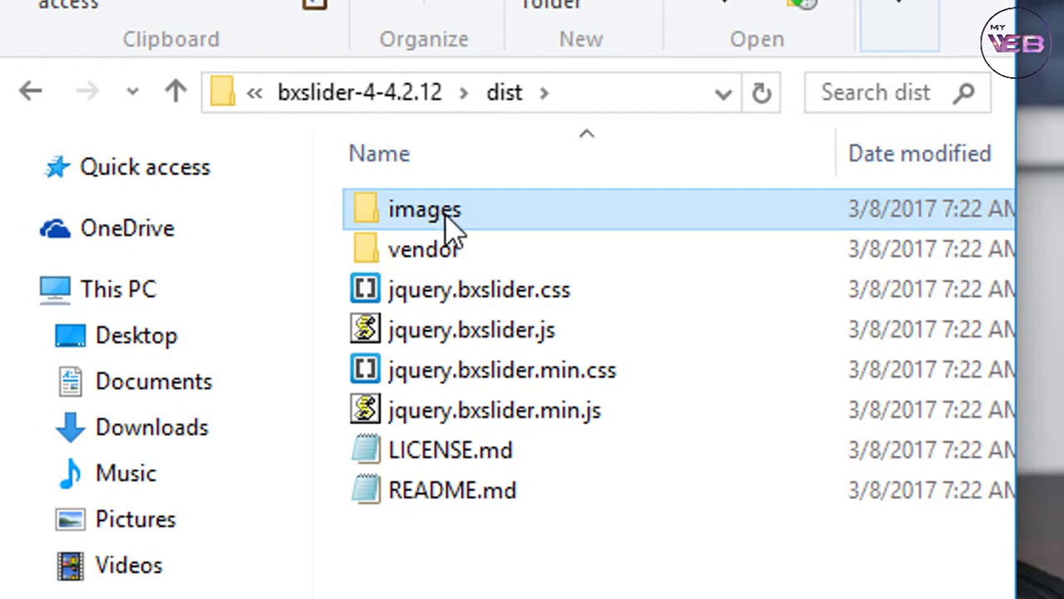
left_click(458, 297, "ctrl")
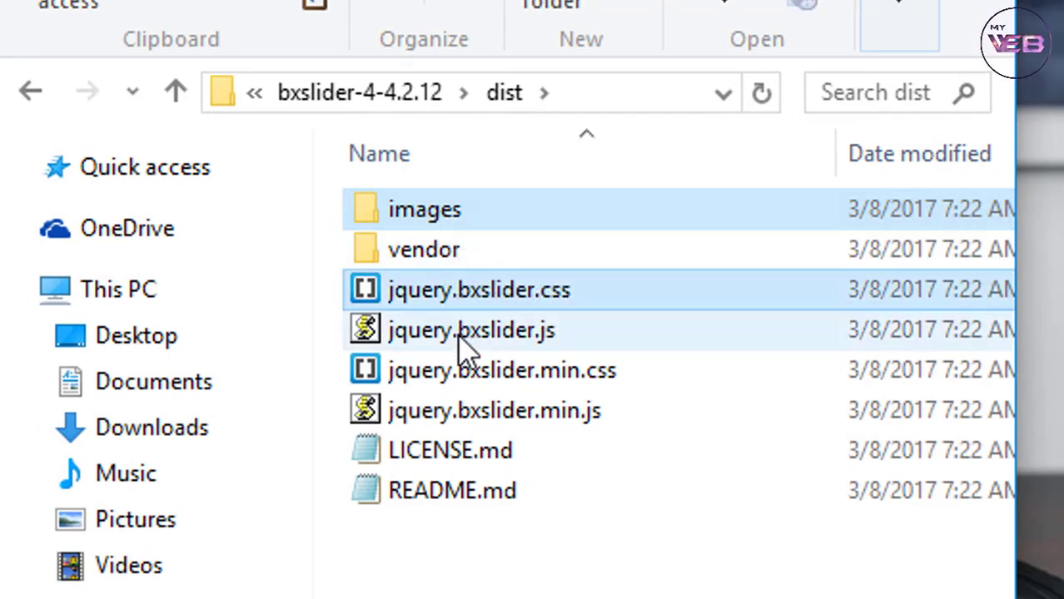
left_click(469, 384, "ctrl")
left_click_drag(459, 366, 213, 262)
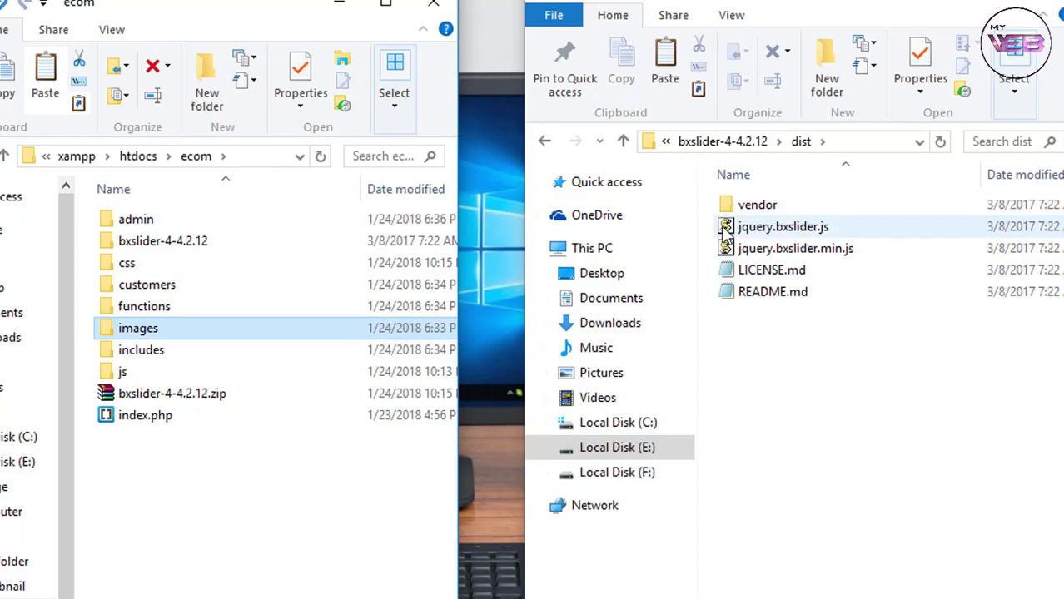
Move jquery.bxslider.min.js from dist into the ecom js folder and close the dist window.
left_click_drag(706, 218, 749, 253)
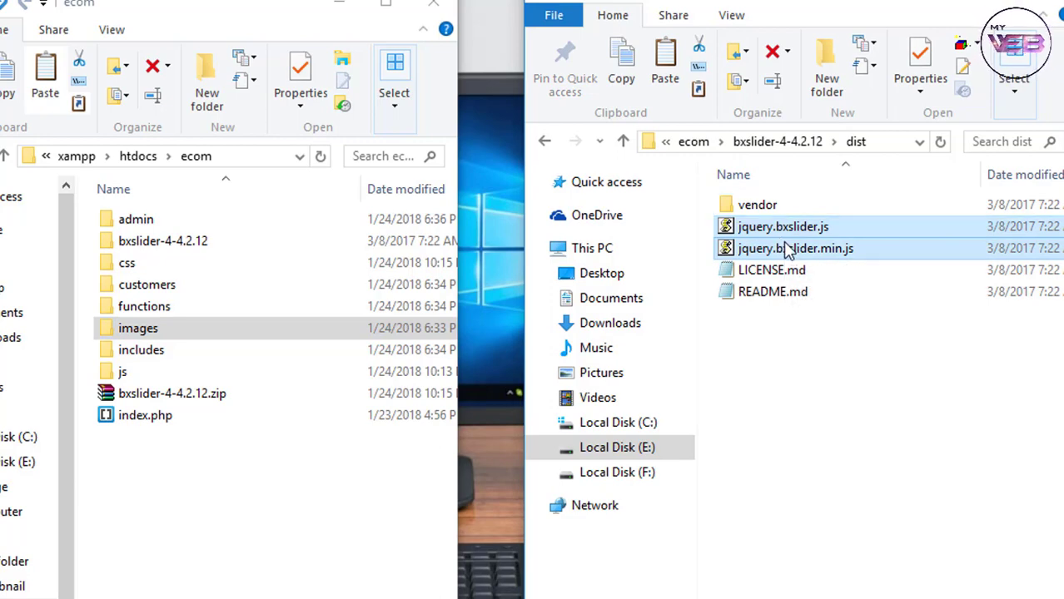
left_click(787, 250)
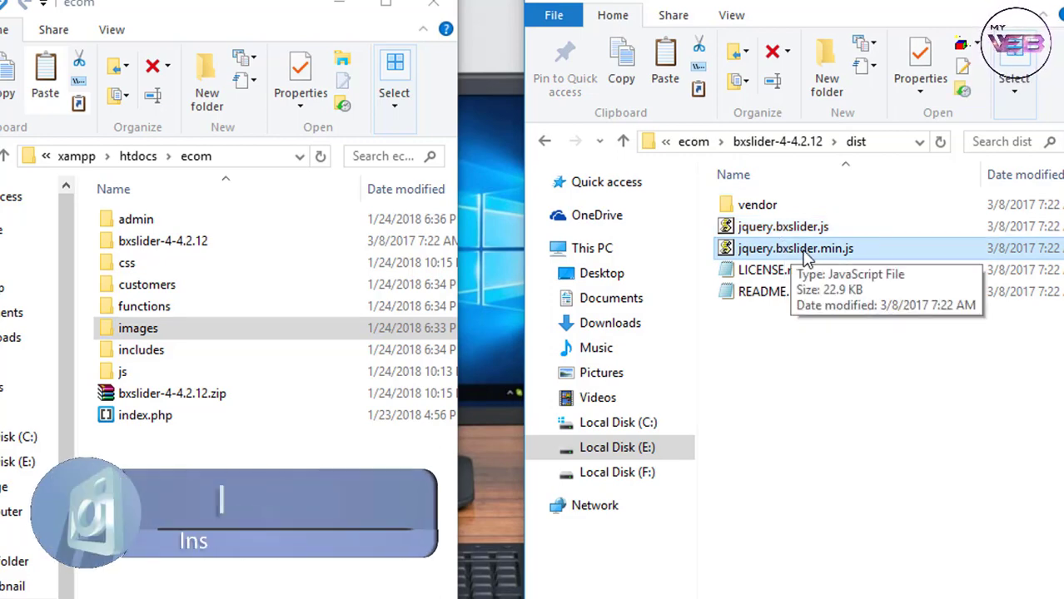
left_click_drag(806, 258, 141, 370)
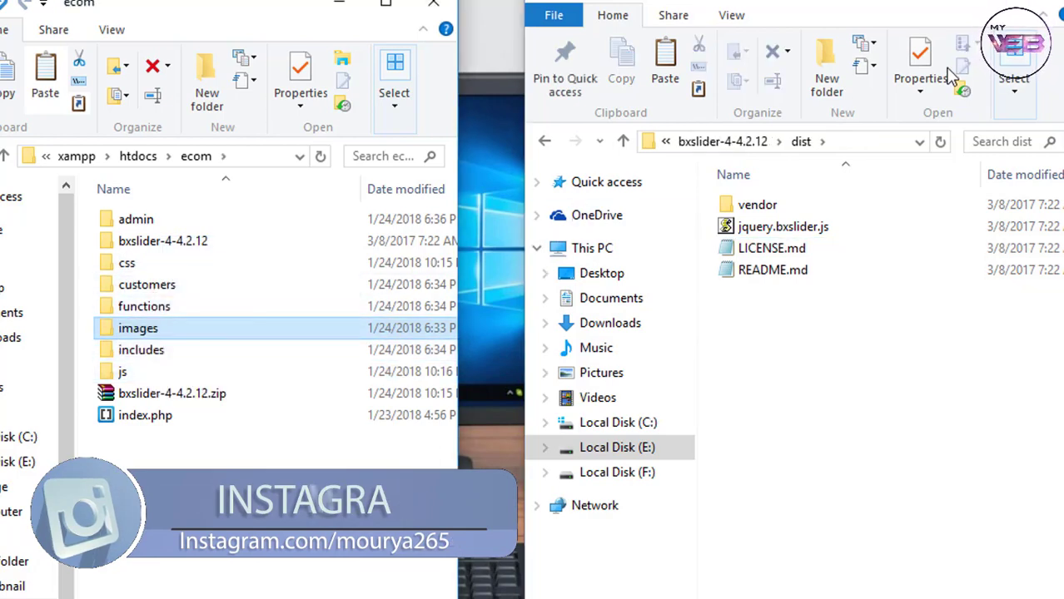
key("alt+F4")
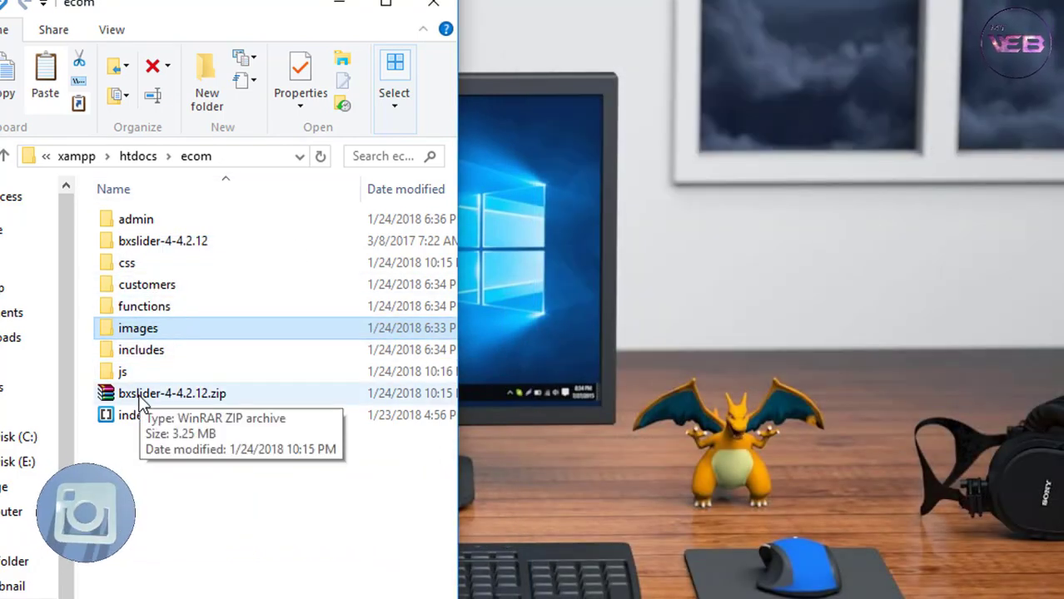
Permanently delete bxslider-4-4.2.12.zip from the ecom folder.
left_click(142, 400)
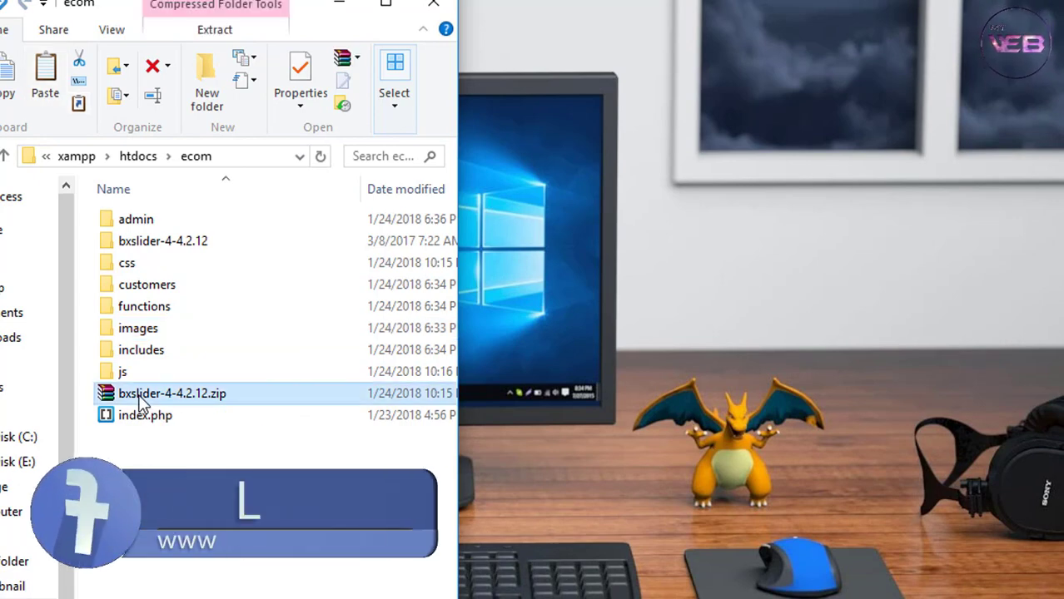
key("shift+Delete")
key("Return")
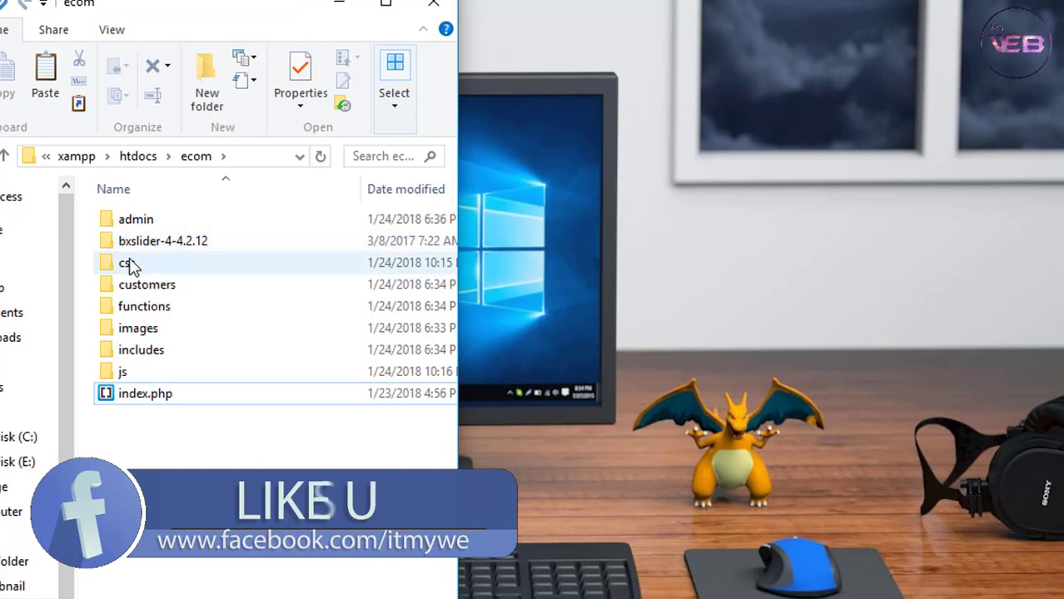
Delete the unminified owl.carousel.css and owl.theme.default.css from the ecom css folder.
double_click(131, 265)
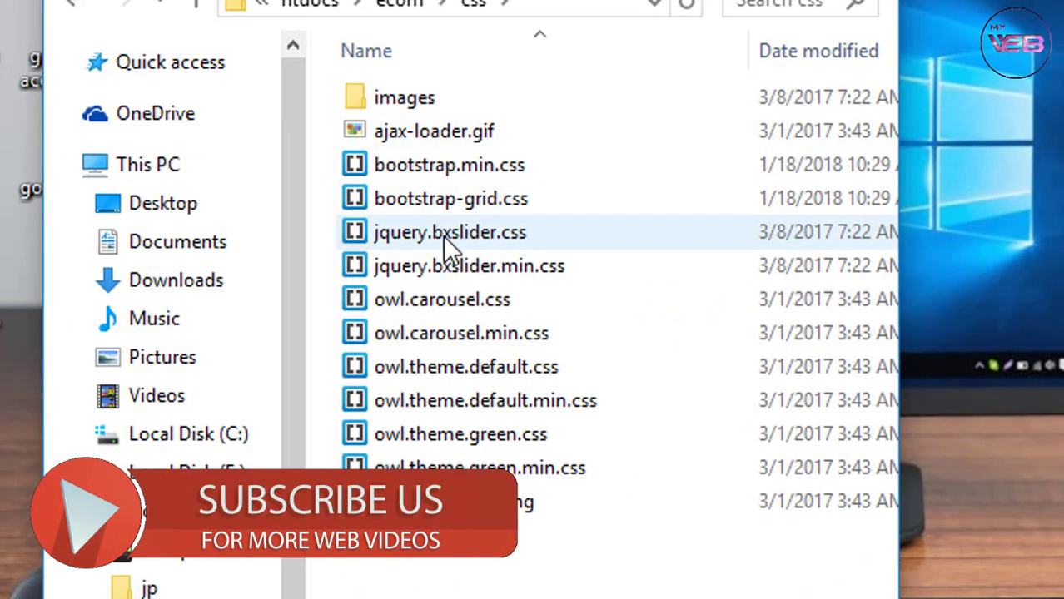
left_click(435, 299)
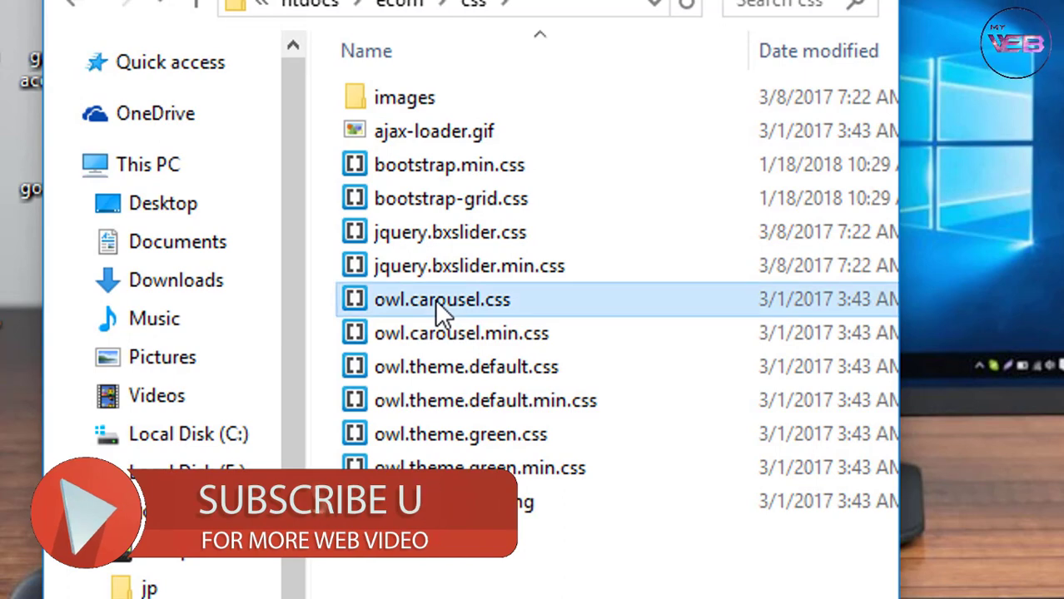
key("Delete")
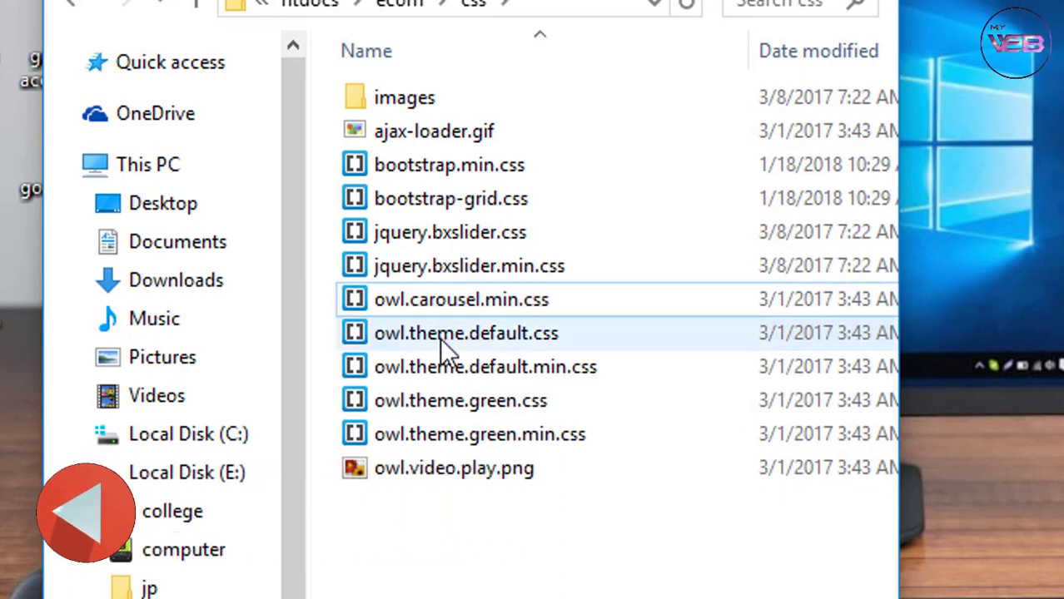
left_click(458, 330)
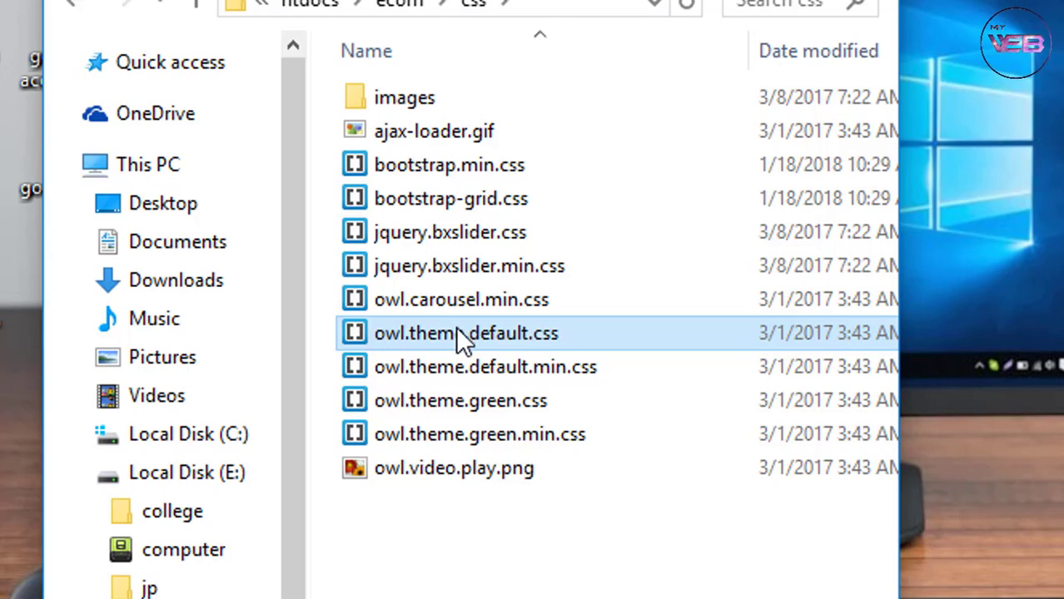
key("Delete")
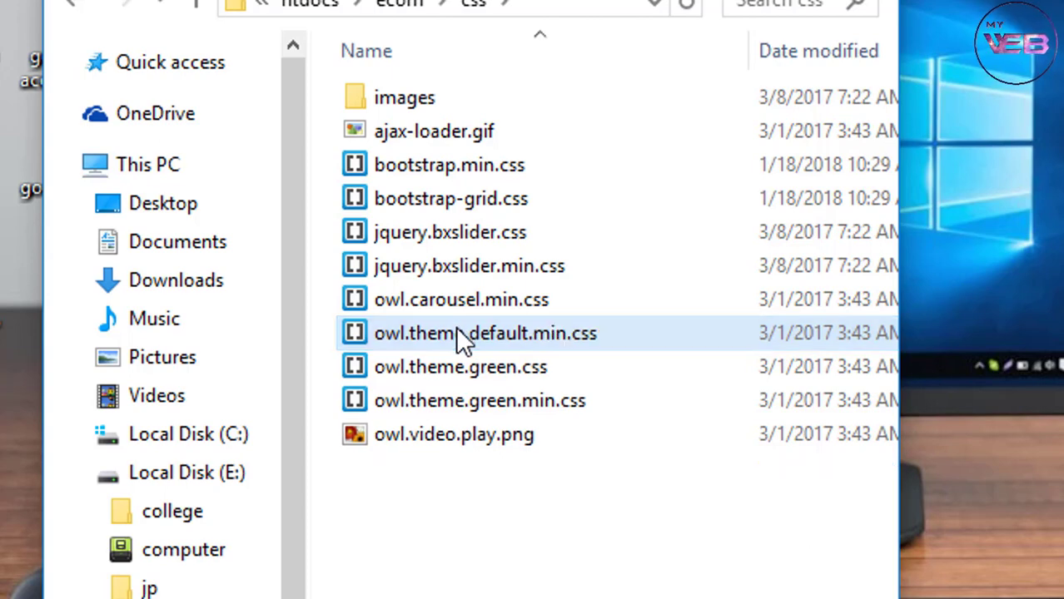
Delete the unminified owl.theme.green.css and jquery.bxslider.css from the ecom css folder.
left_click(444, 372)
key("Delete")
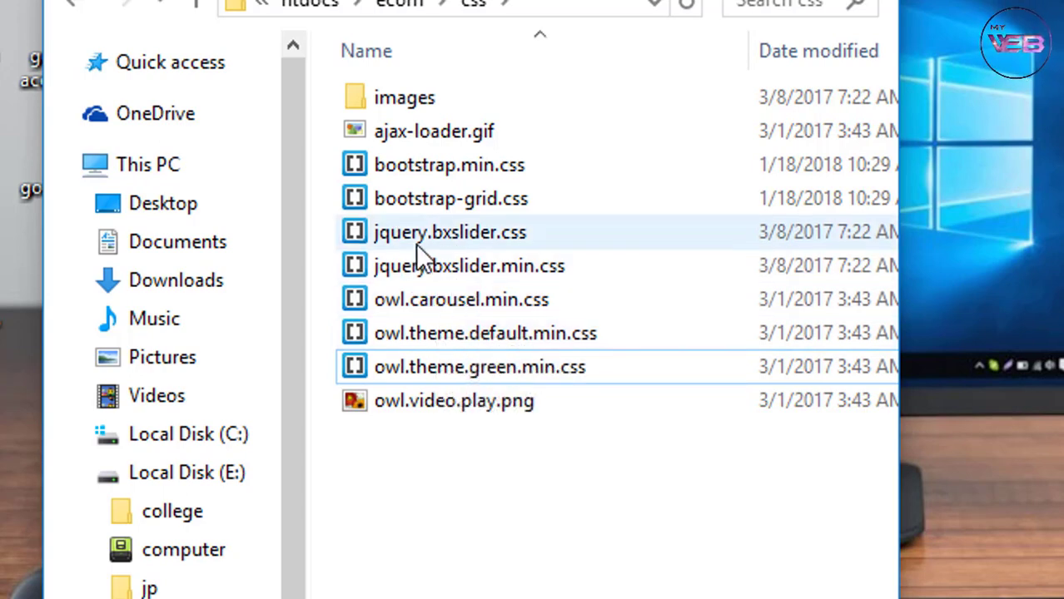
left_click(464, 240)
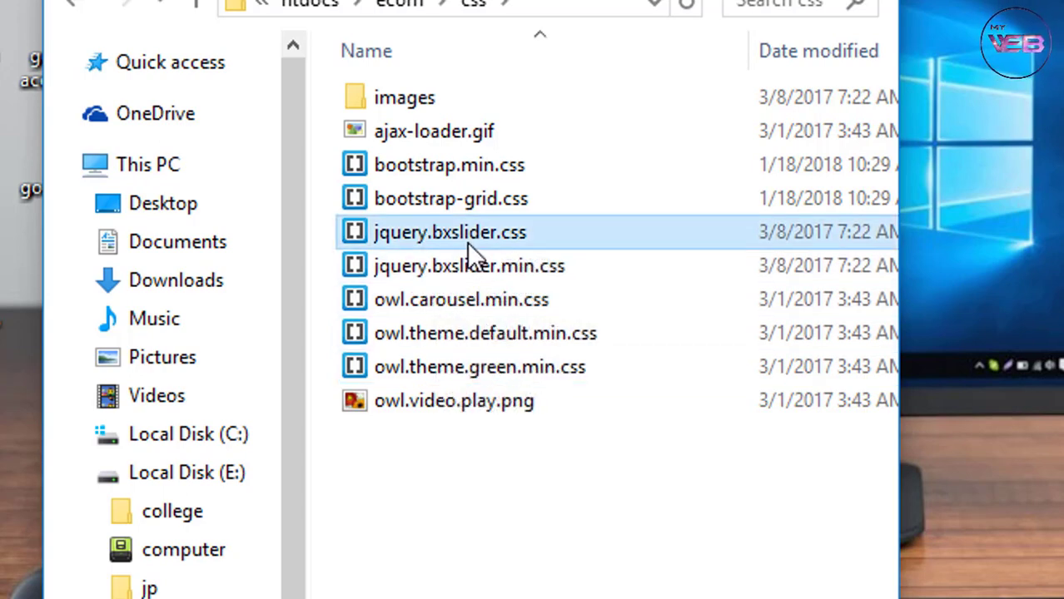
key("Delete")
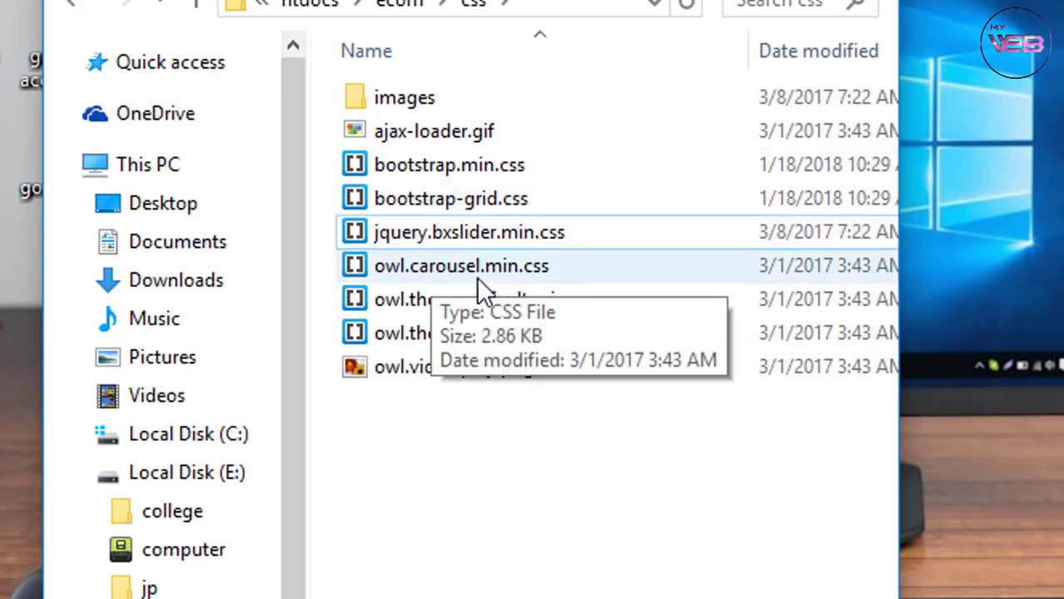
Review the files in the ecom js folder and return to the ecom folder.
left_click(72, 4)
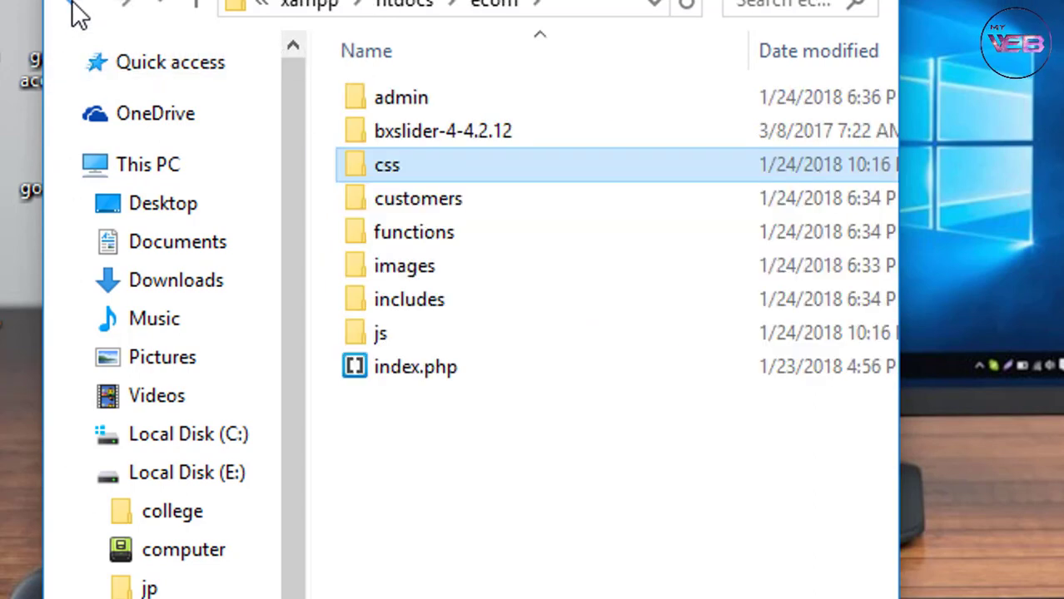
double_click(414, 333)
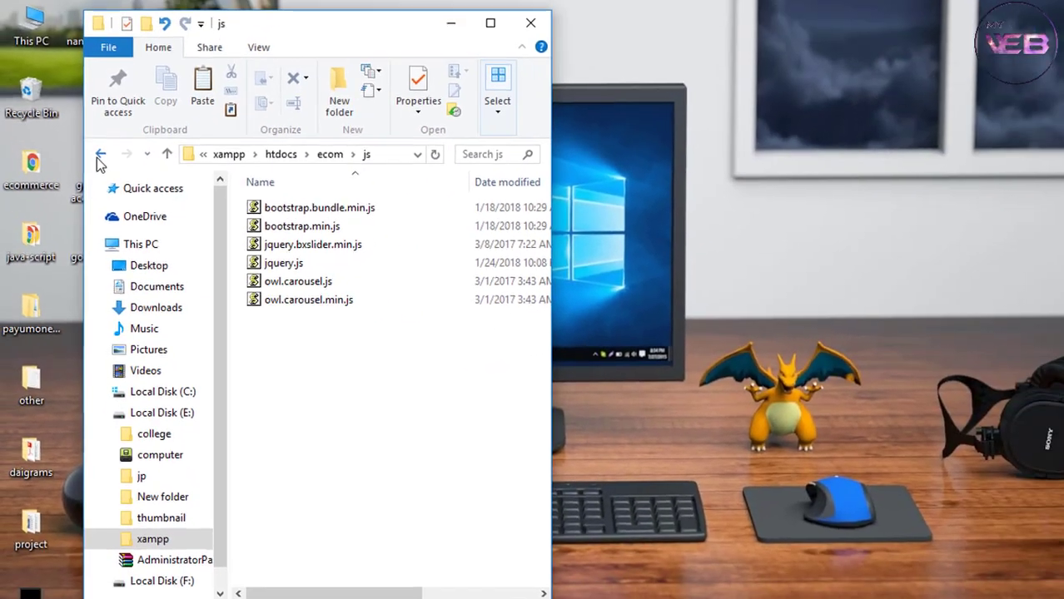
left_click(99, 156)
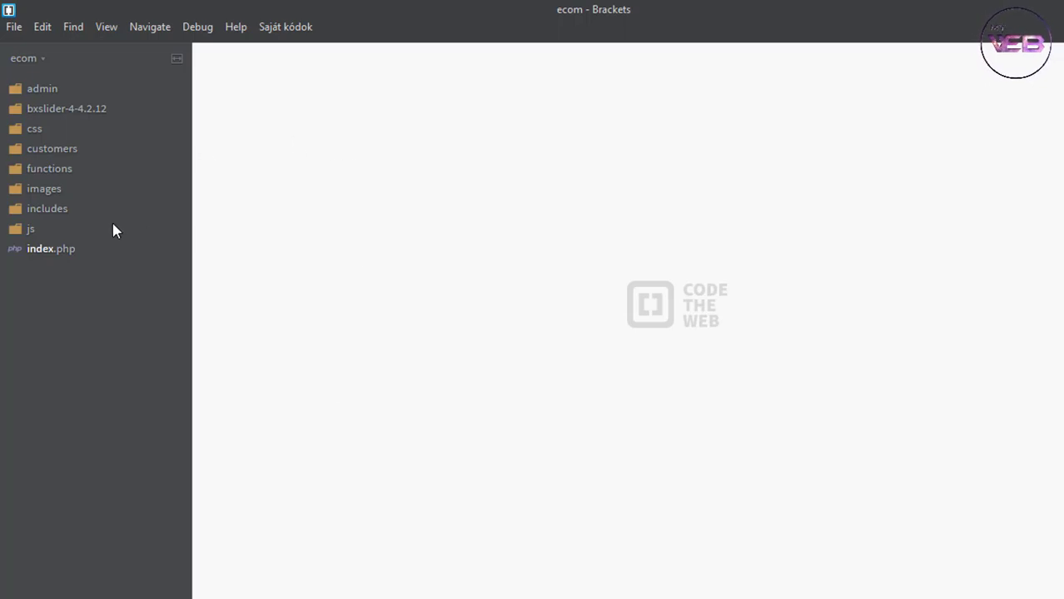
Switch to Brackets and open index.php from the ecom project for editing.
double_click(45, 251)
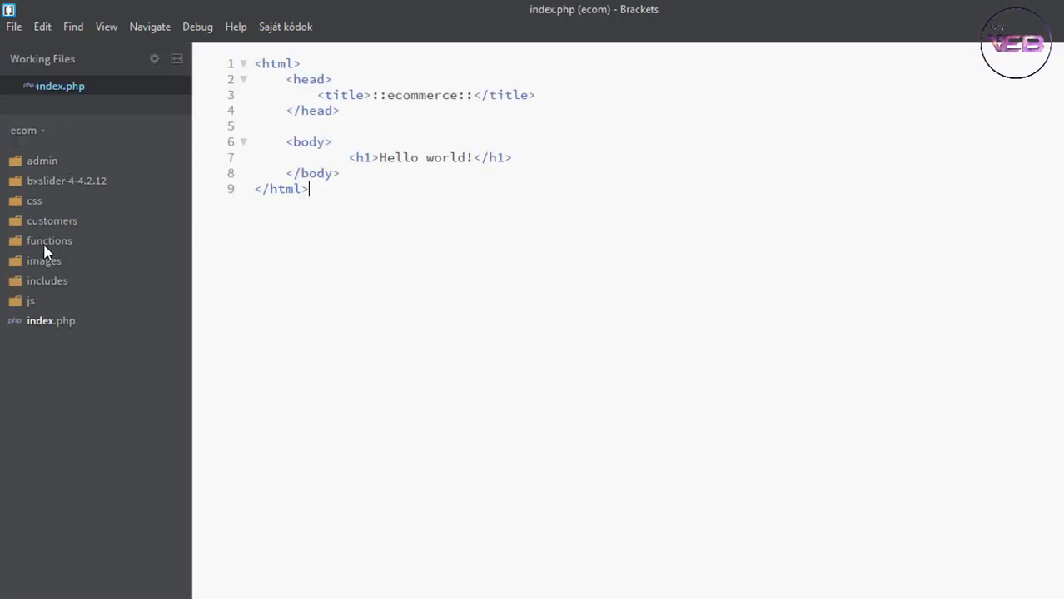
left_click(285, 80)
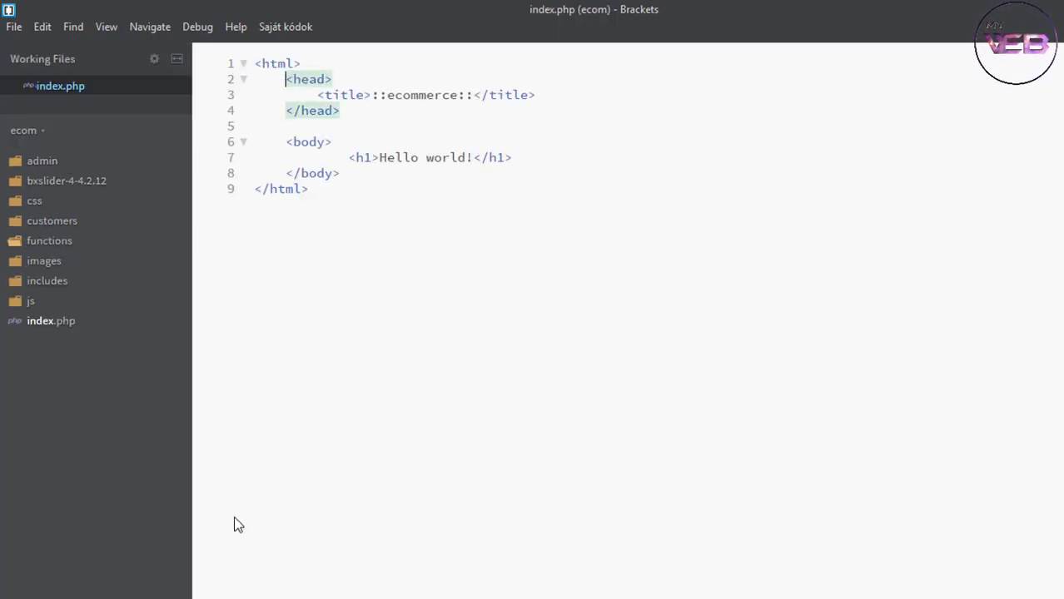
left_click(398, 420)
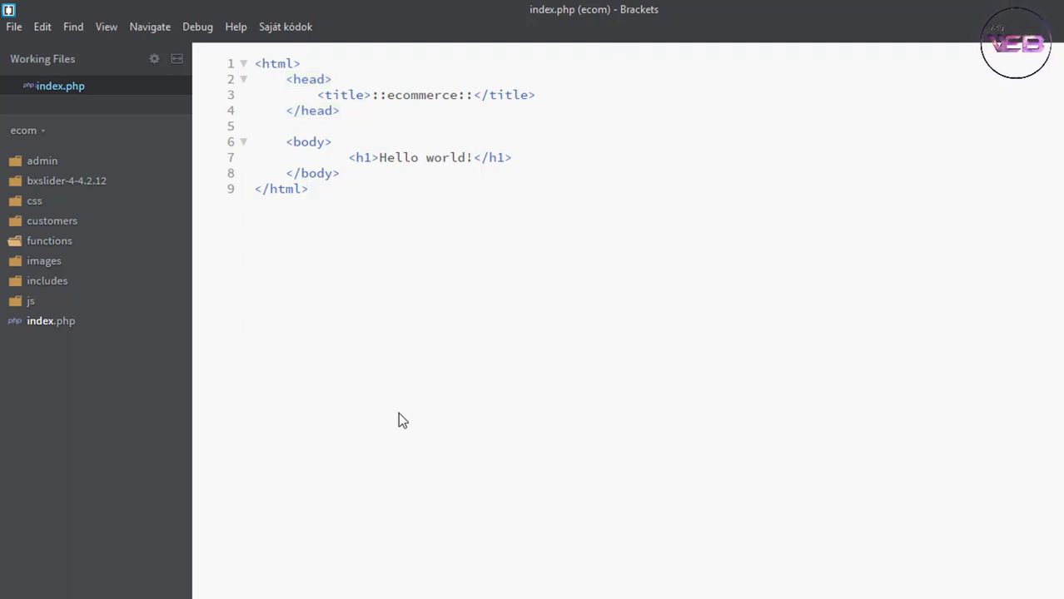